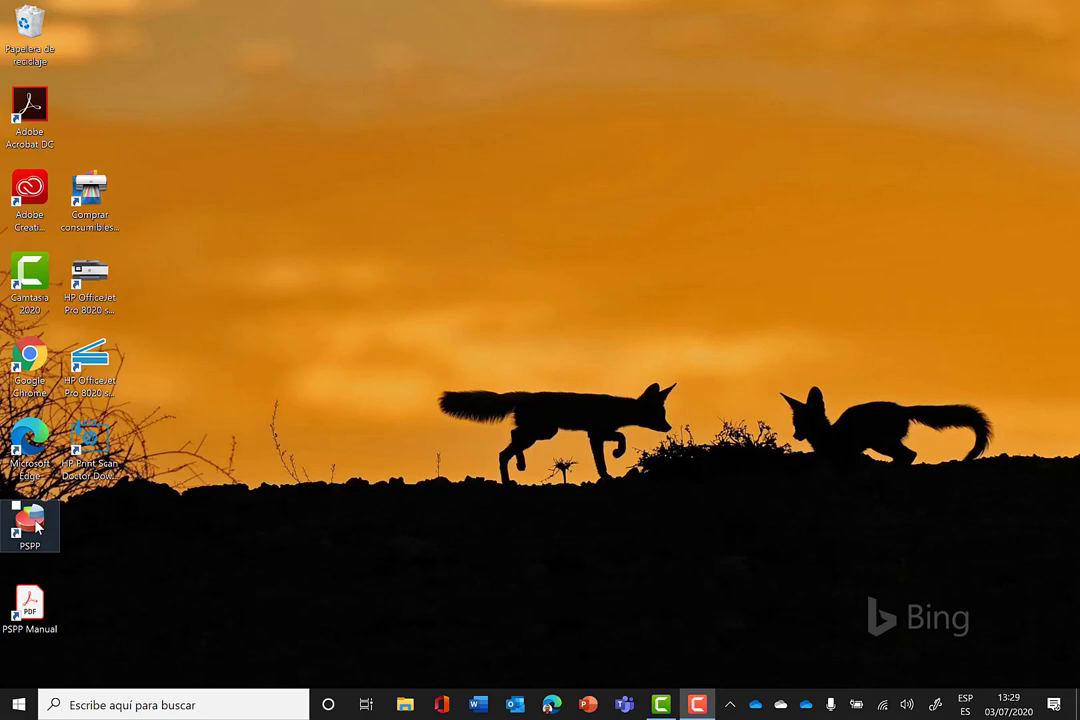
Look through the PSPP program folder in the list of installed programs, and launch PSPP from the desktop.
click(19, 707)
scroll(174, 304, down, 6)
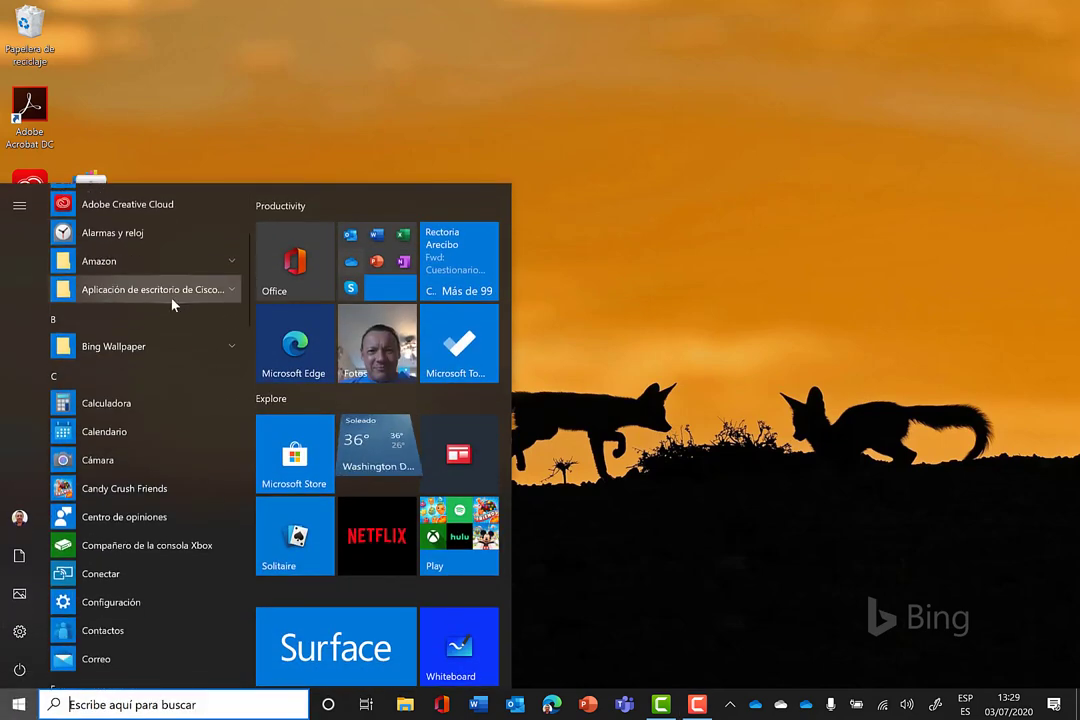
scroll(162, 354, down, 5)
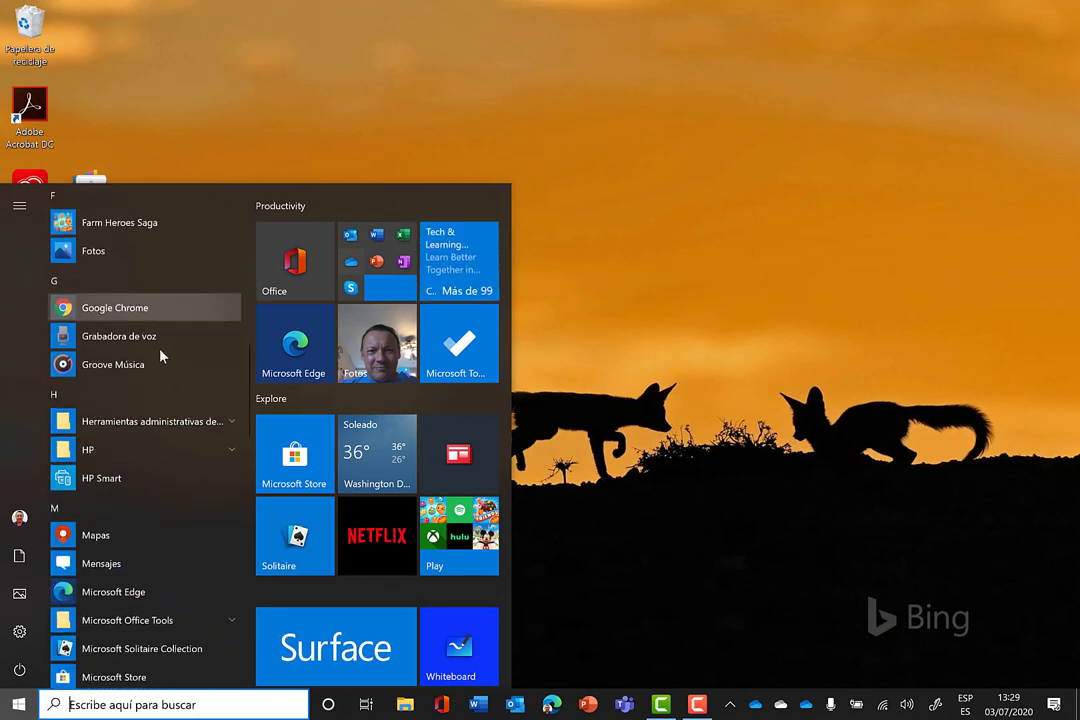
scroll(115, 374, down, 5)
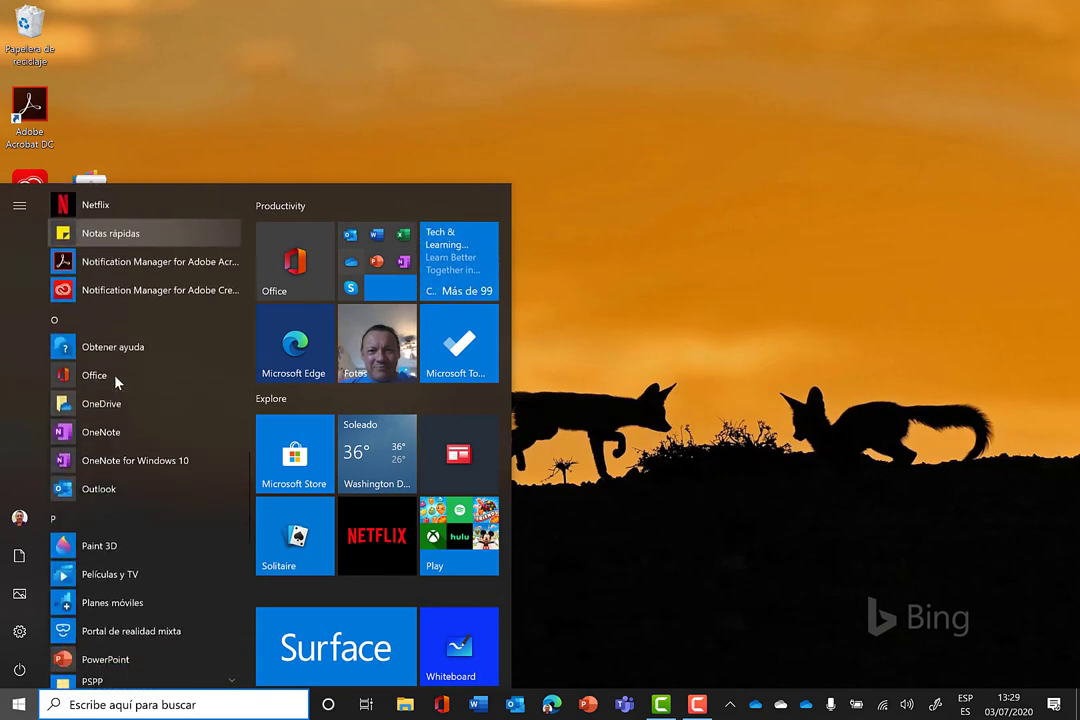
scroll(113, 580, down, 2)
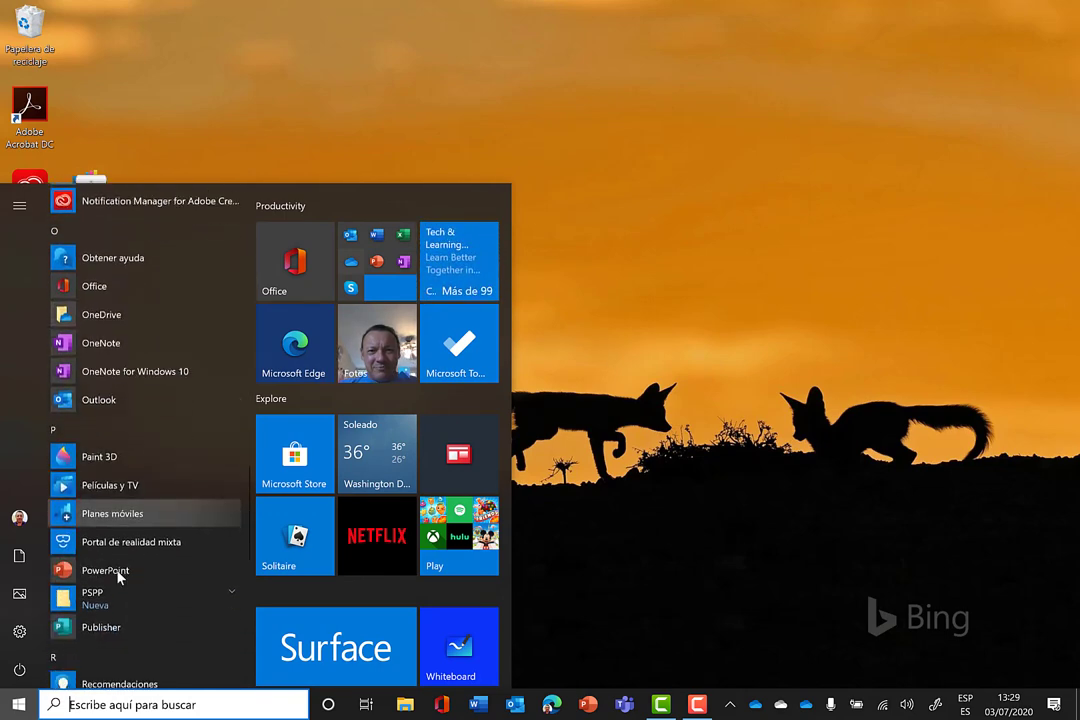
click(233, 585)
scroll(202, 604, down, 3)
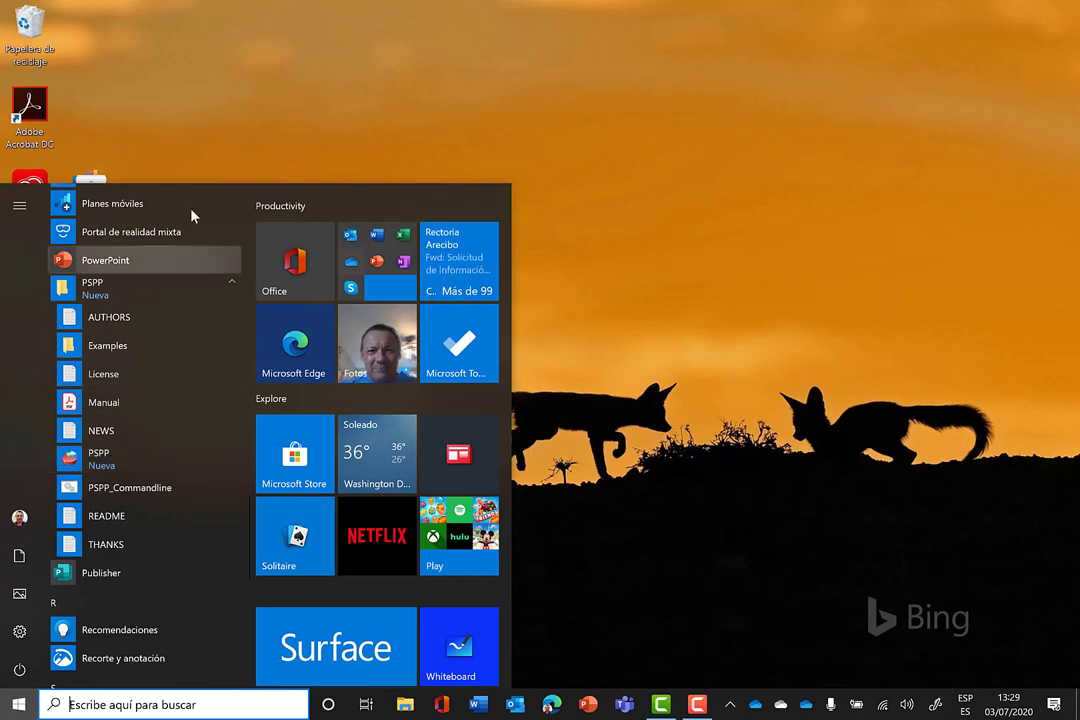
click(415, 72)
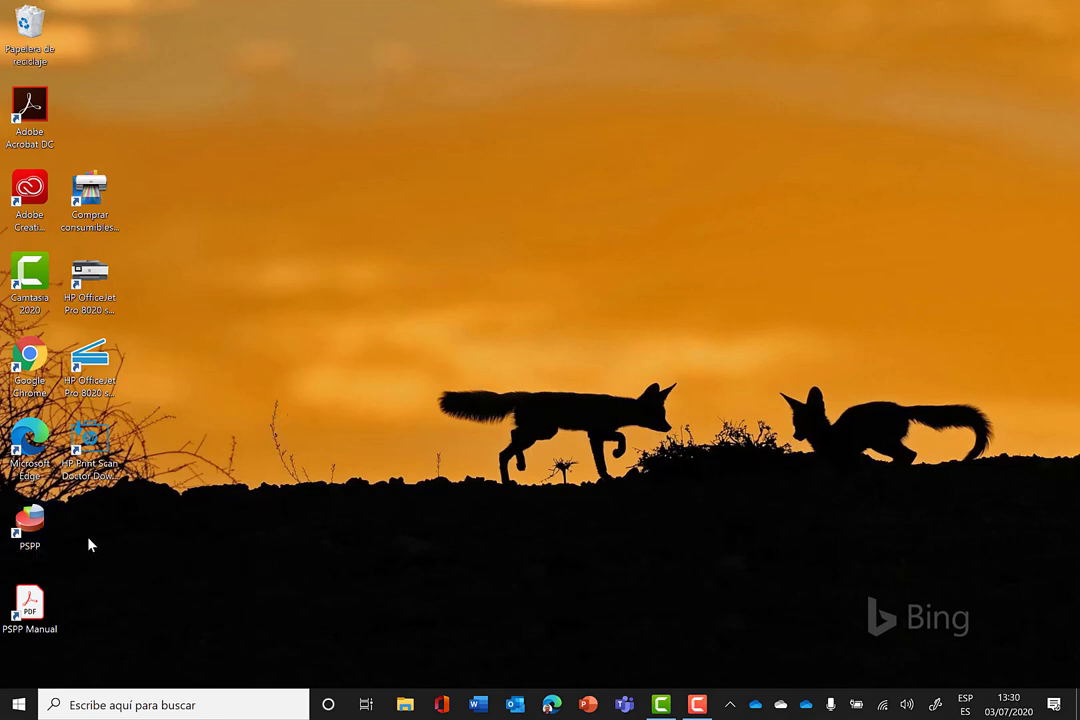
click(33, 522)
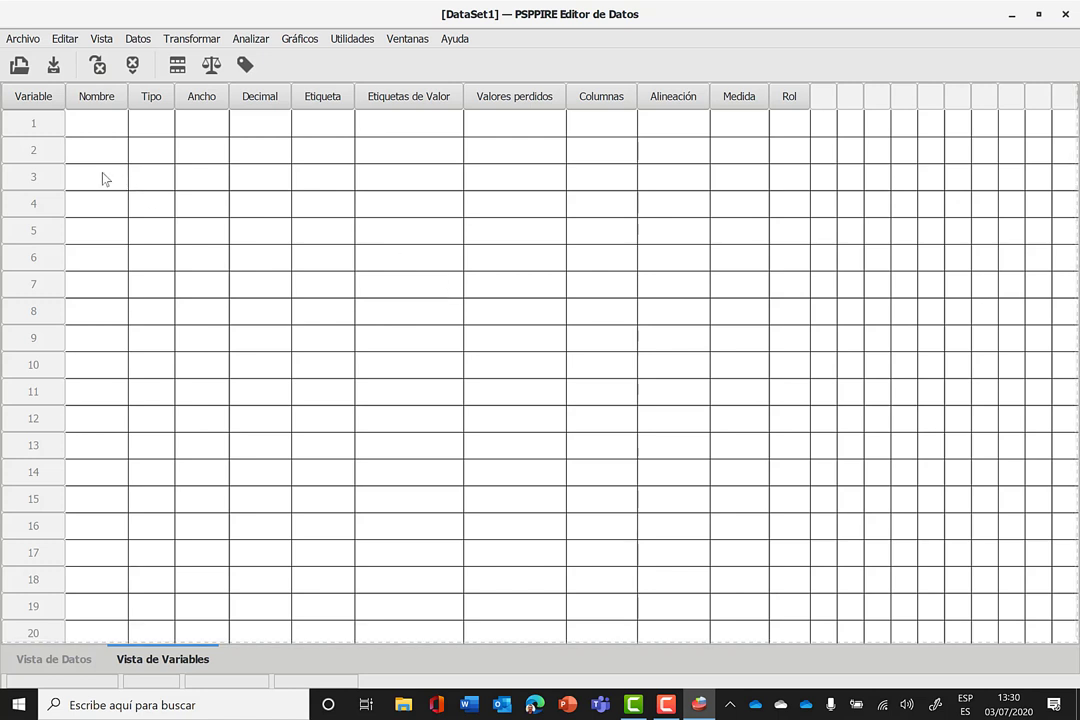
Start saving the empty data set under a new name in the Desktop folder, naming it "Fundamentos de PSPP".
click(23, 40)
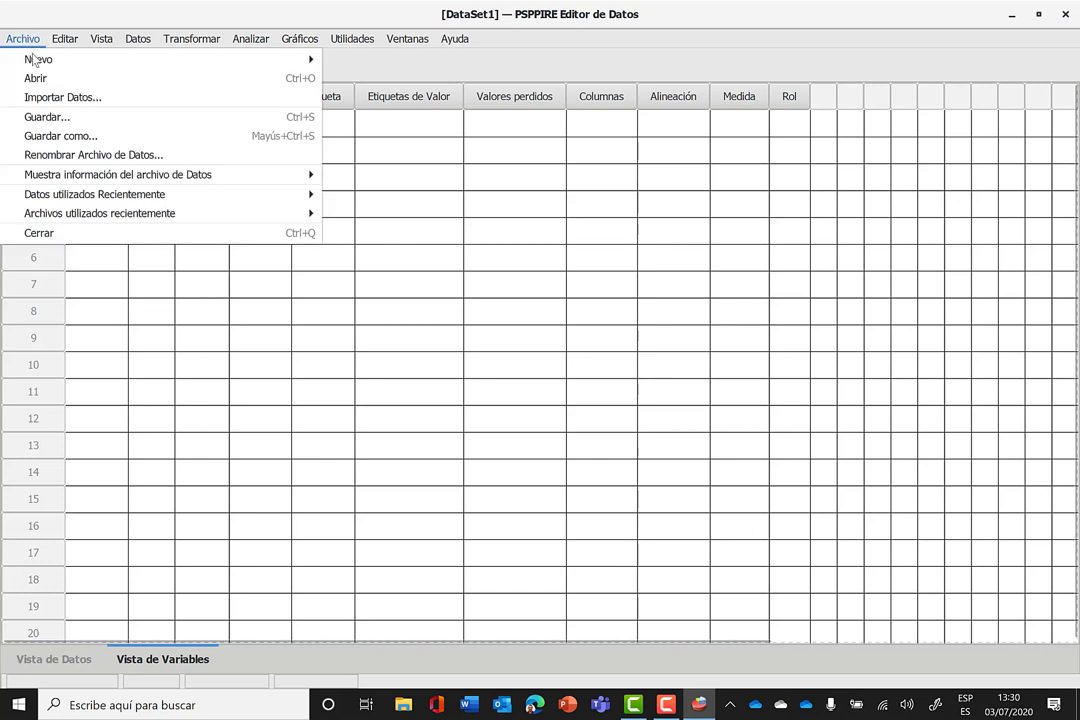
click(70, 137)
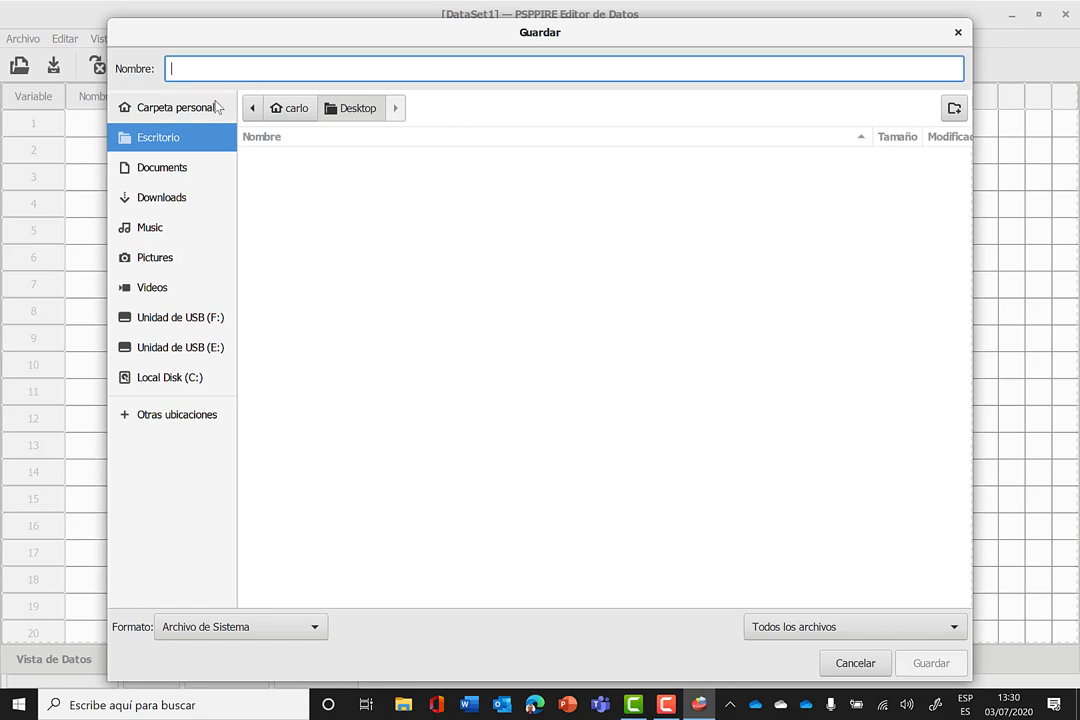
text(Funda)
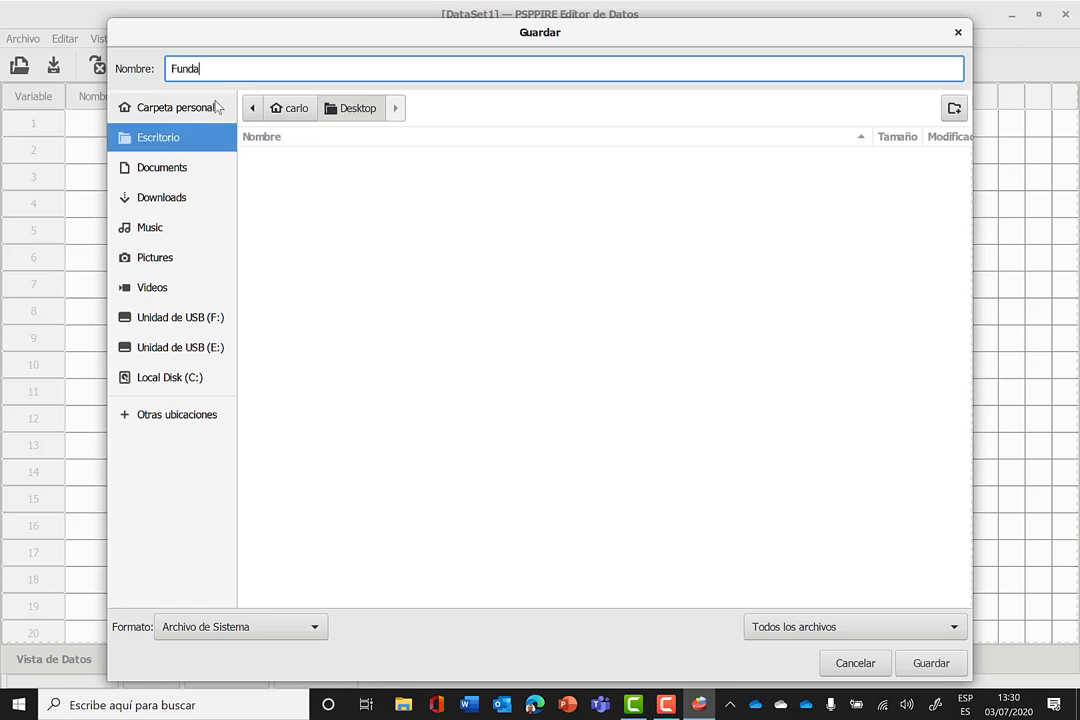
text(mentos de PSPP)
click(450, 199)
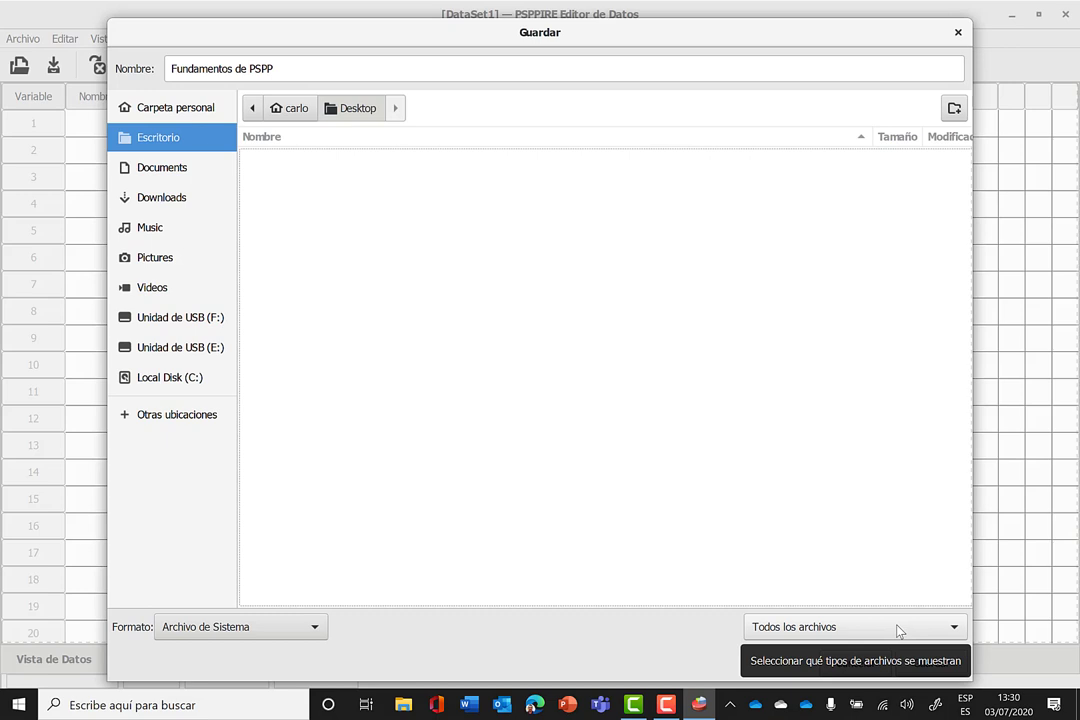
Set the file filter to Archivos de Sistema (*.sav), keep the Archivo de Sistema format, and save the file.
click(955, 630)
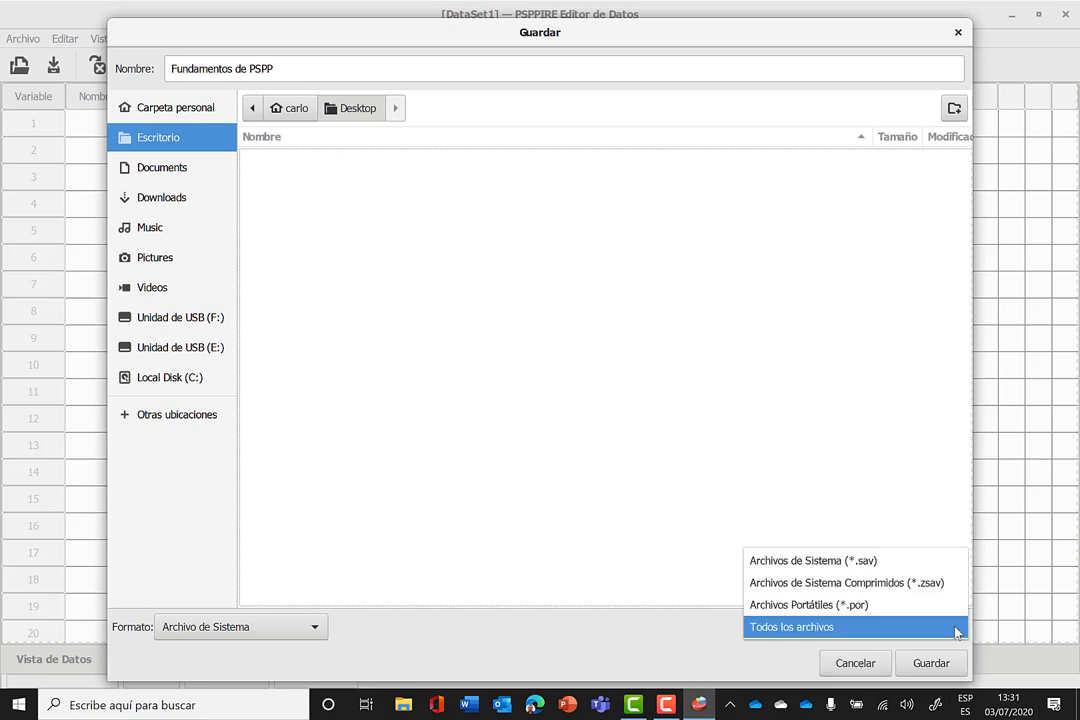
click(857, 561)
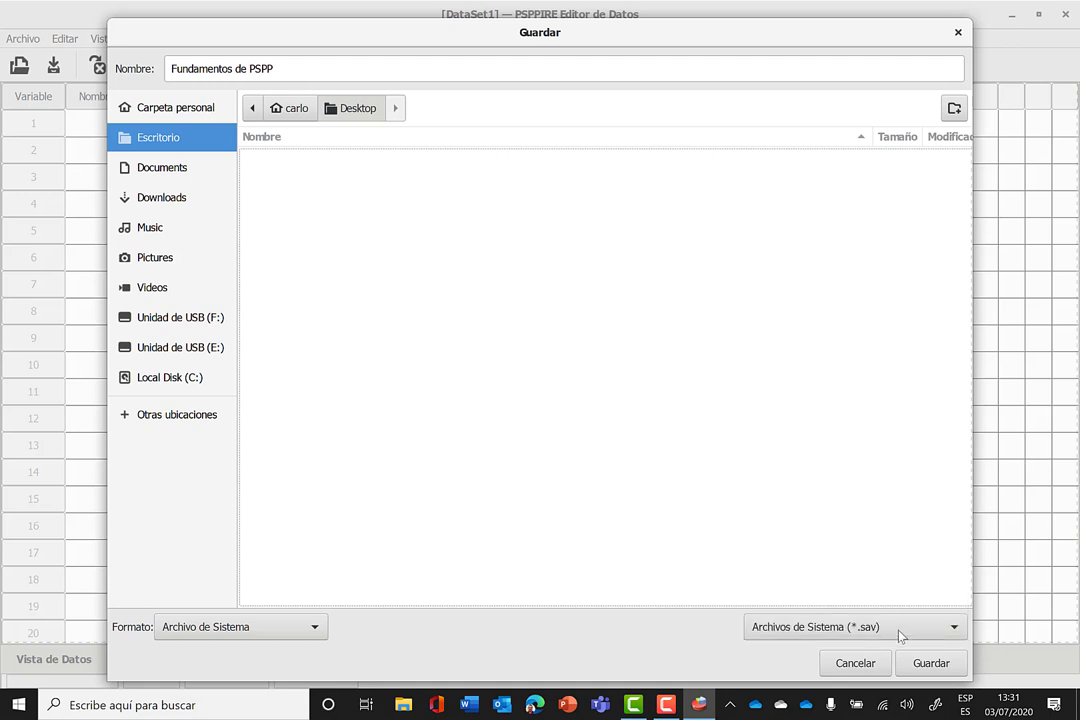
click(316, 628)
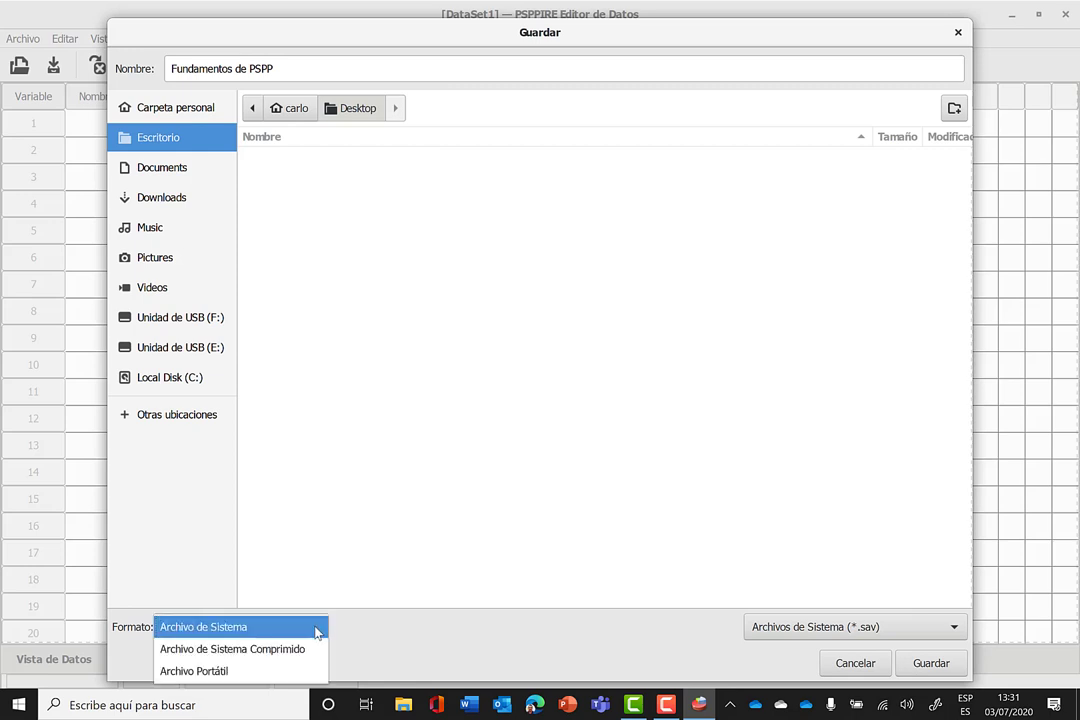
click(316, 628)
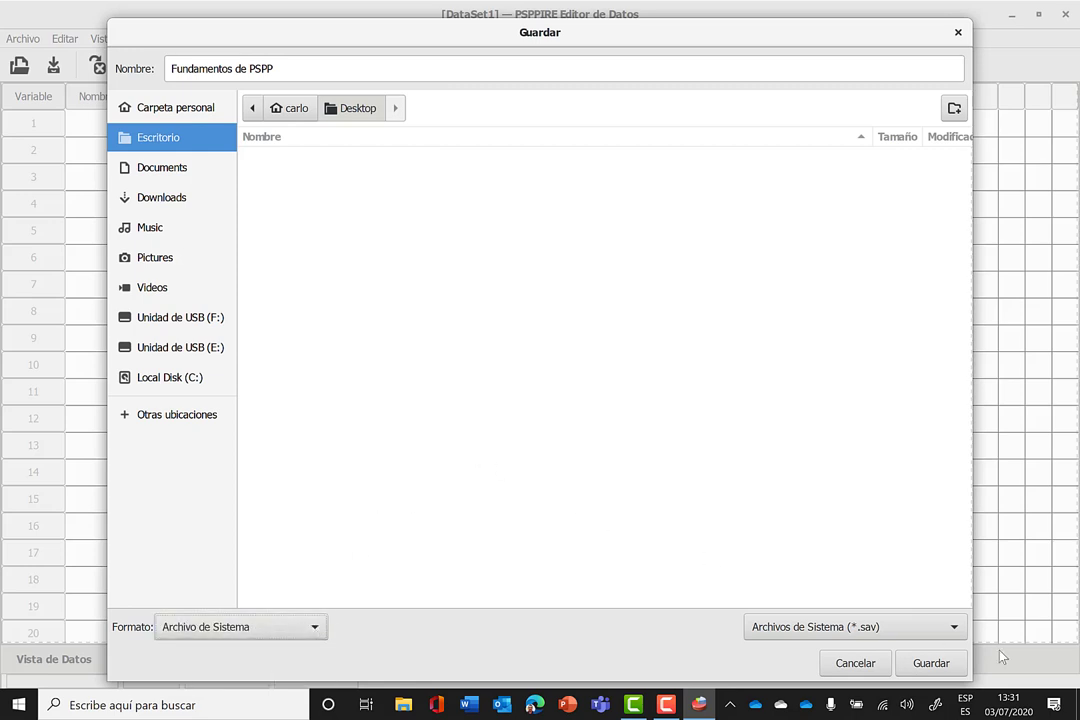
click(932, 664)
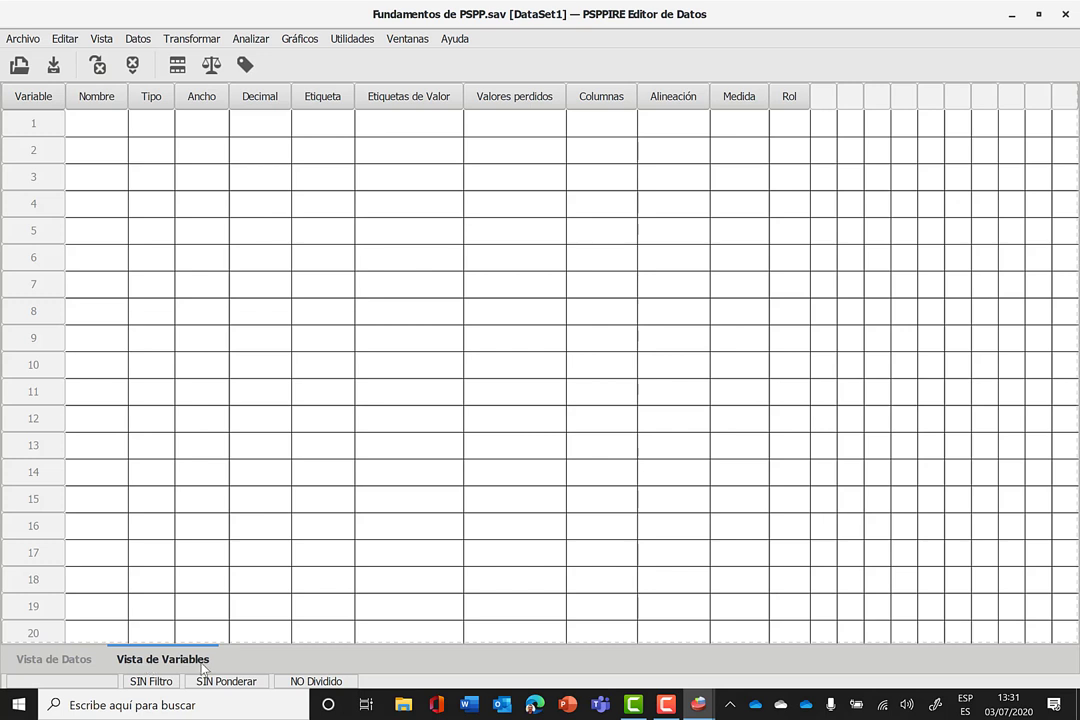
Compare the layouts of the data view and the variable view in the empty data set.
click(76, 663)
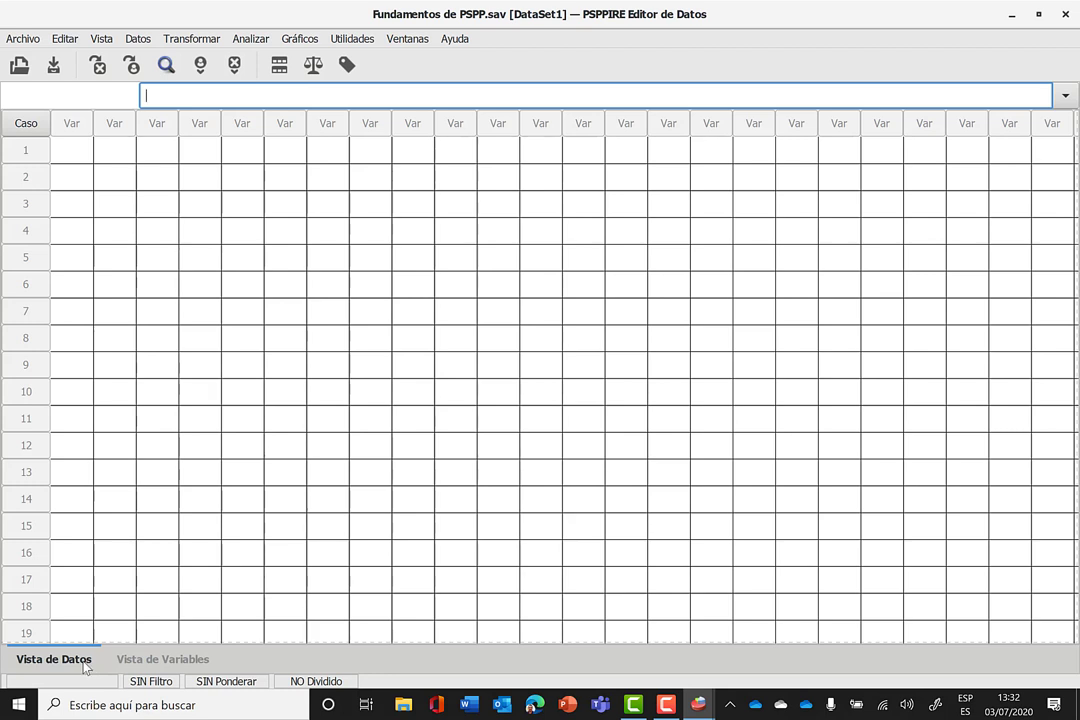
click(186, 668)
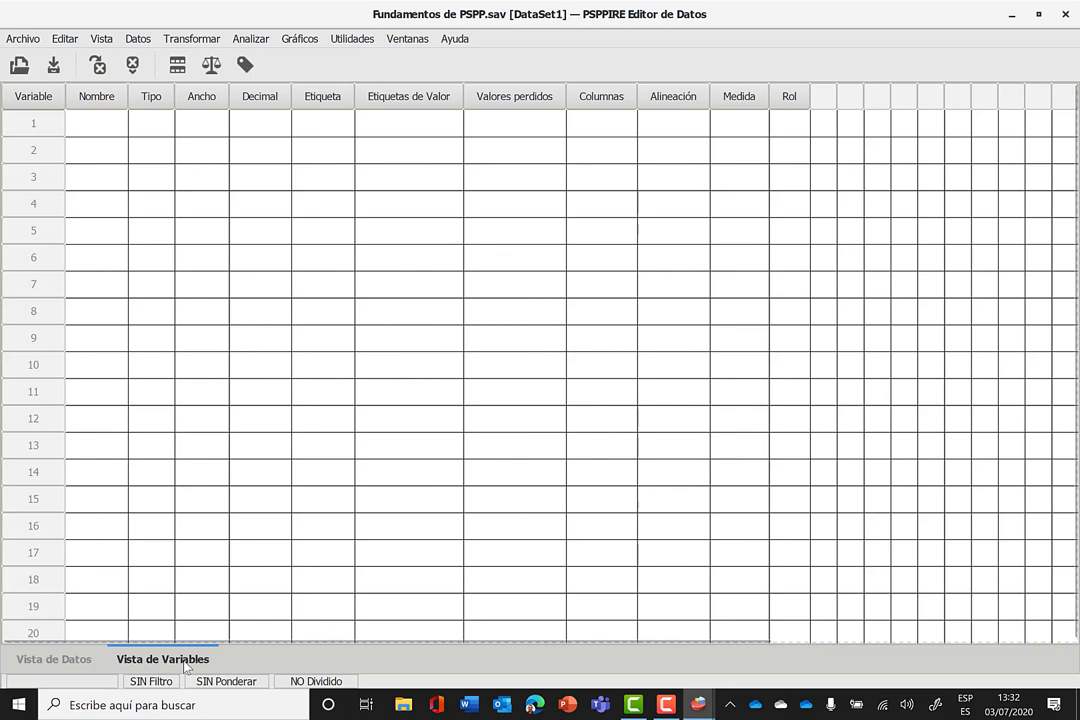
click(72, 662)
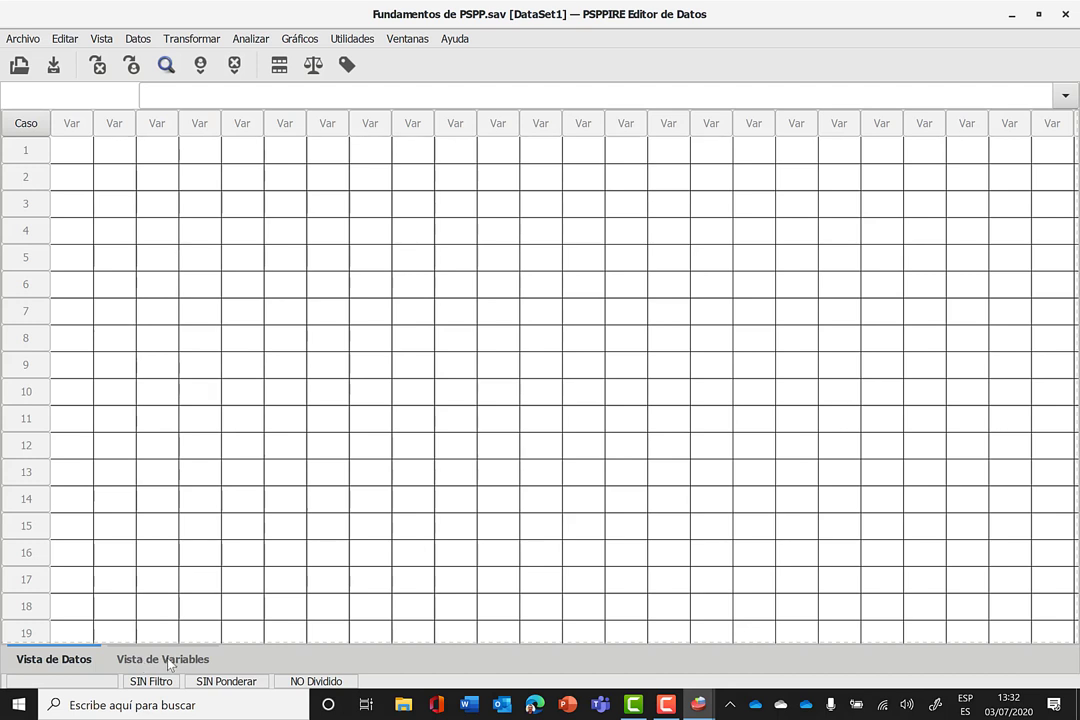
click(135, 662)
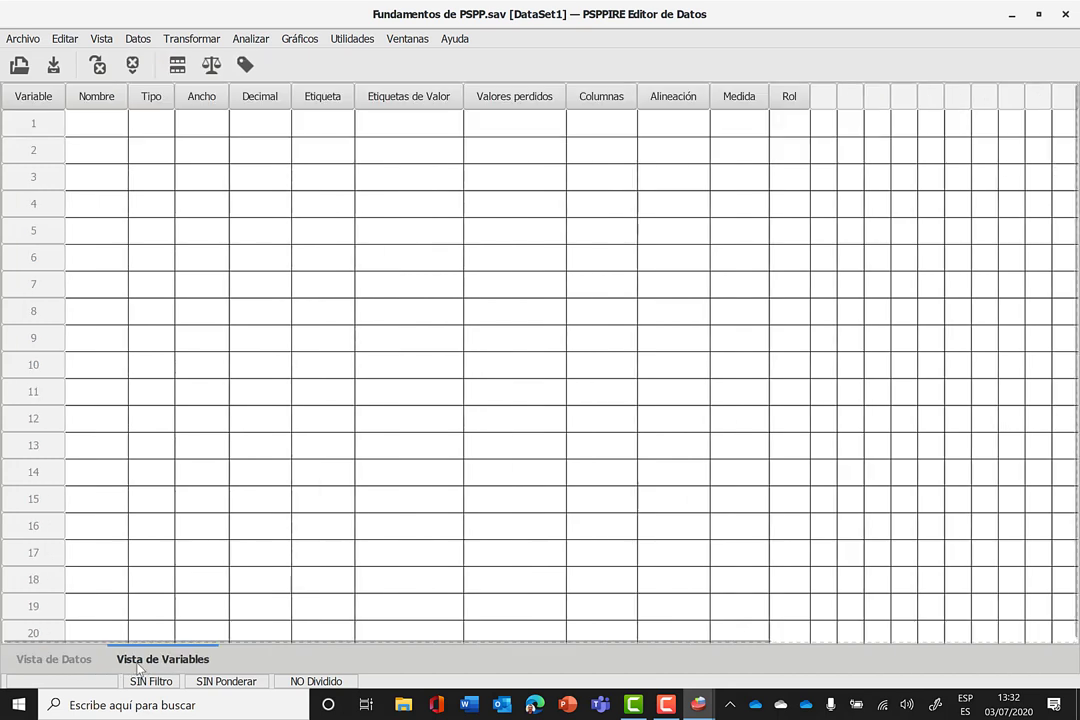
click(52, 662)
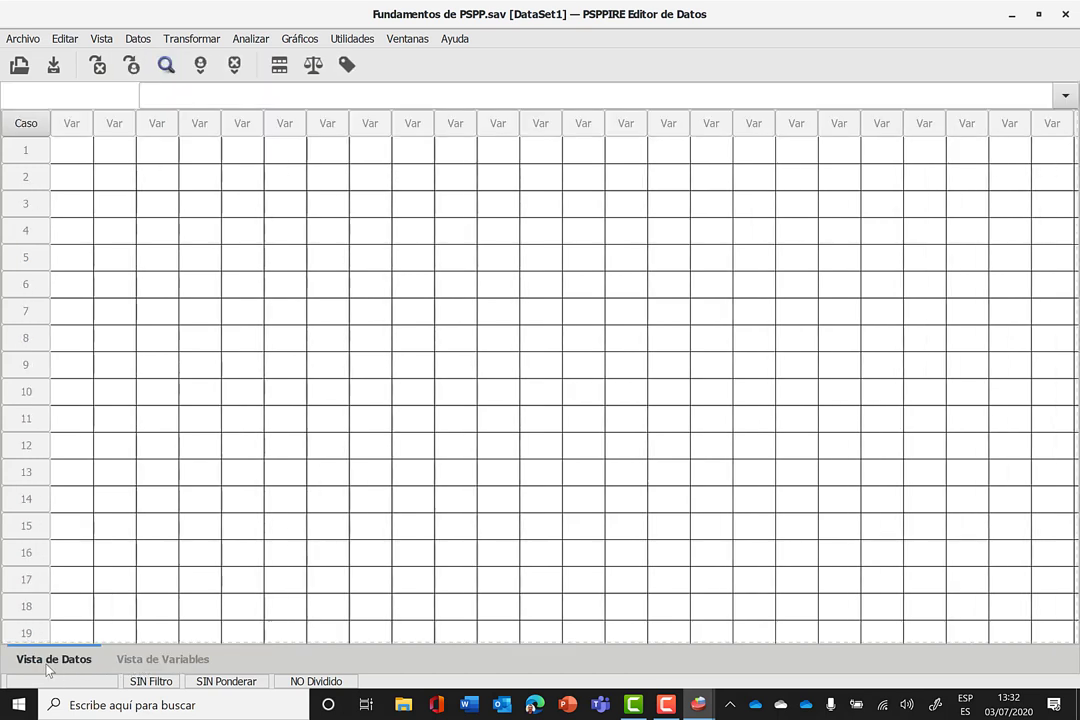
click(151, 665)
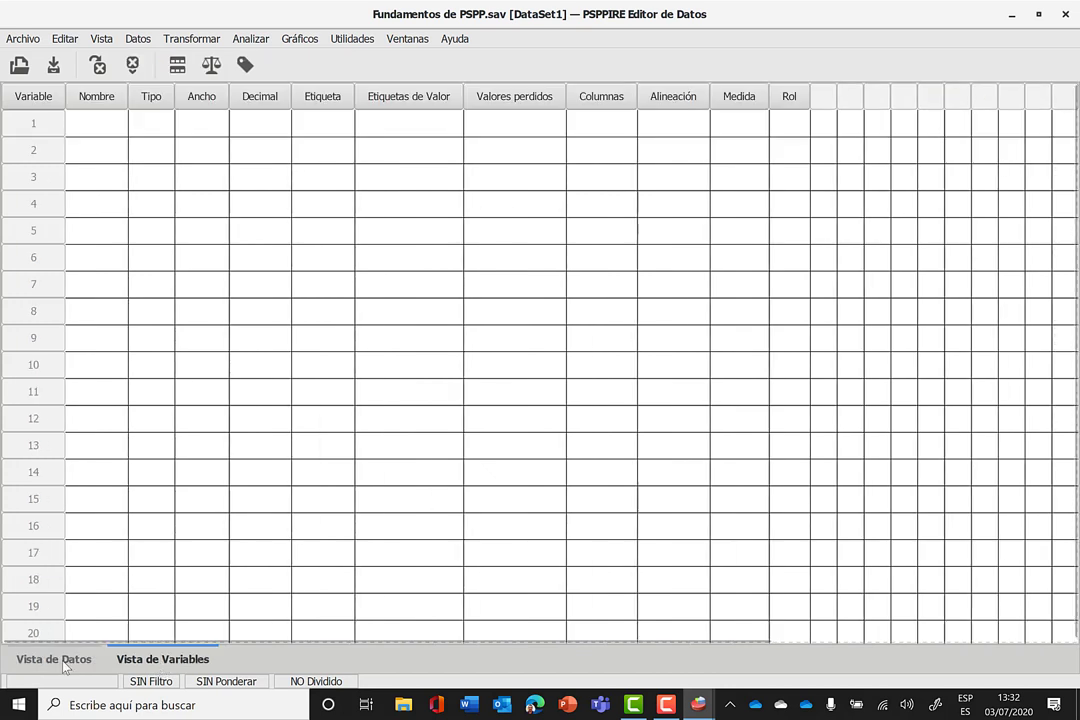
click(52, 660)
click(153, 662)
click(54, 660)
click(147, 663)
click(56, 660)
click(161, 664)
click(55, 660)
click(155, 665)
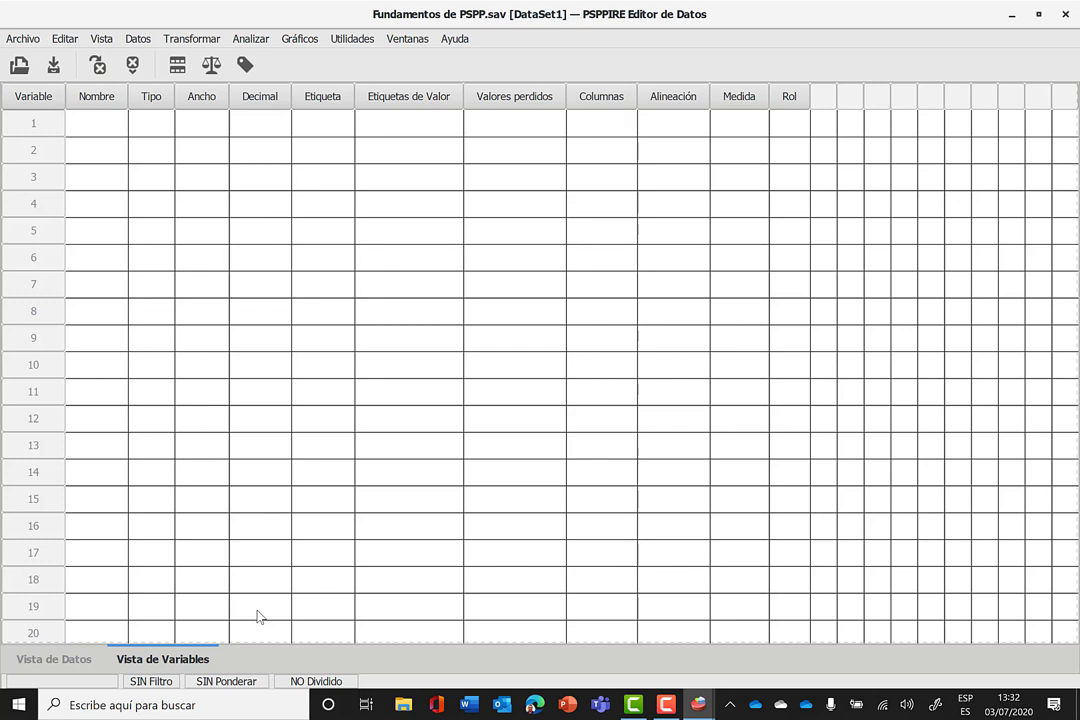
click(85, 657)
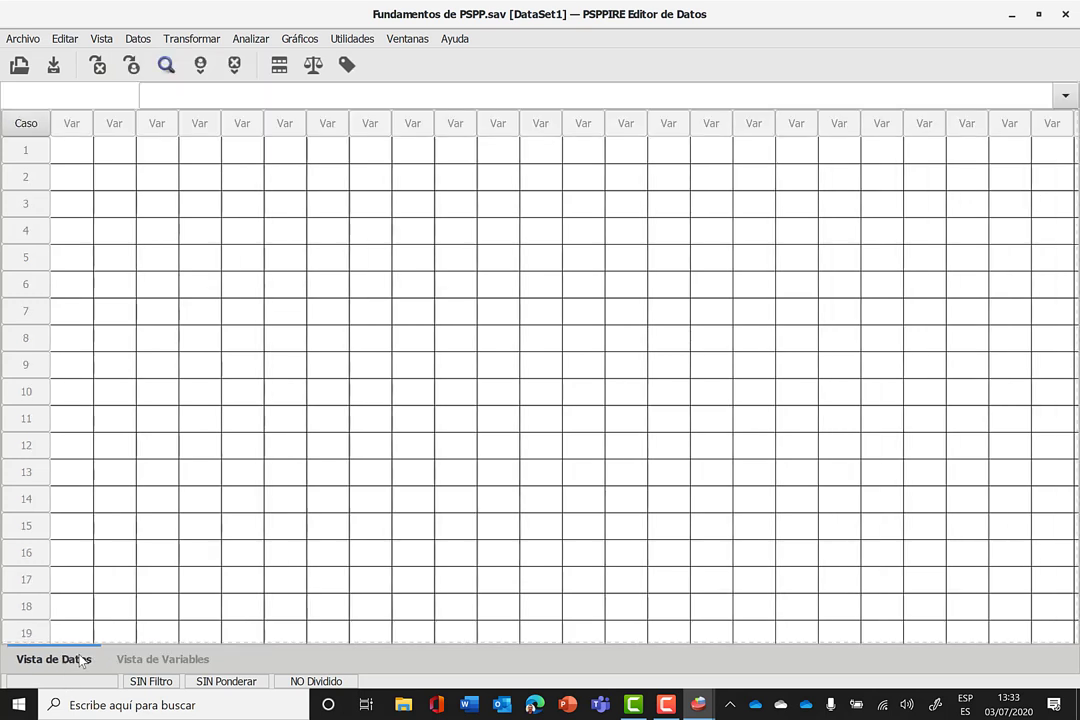
In the variable view, create the first variable with the name ID.
click(175, 662)
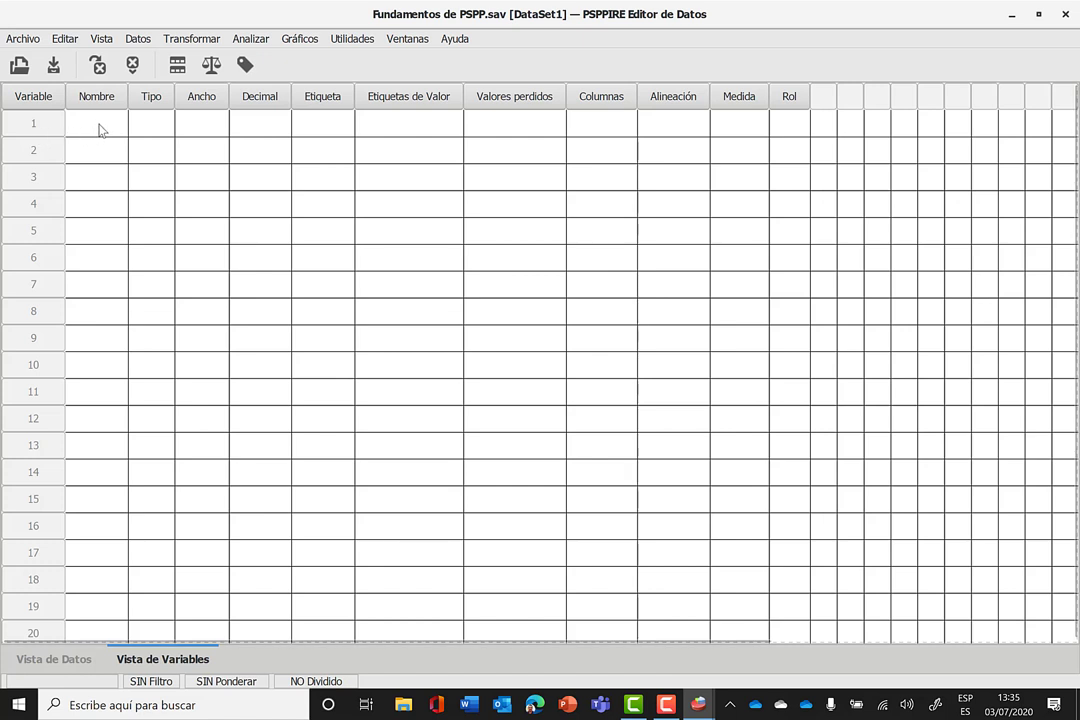
click(100, 124)
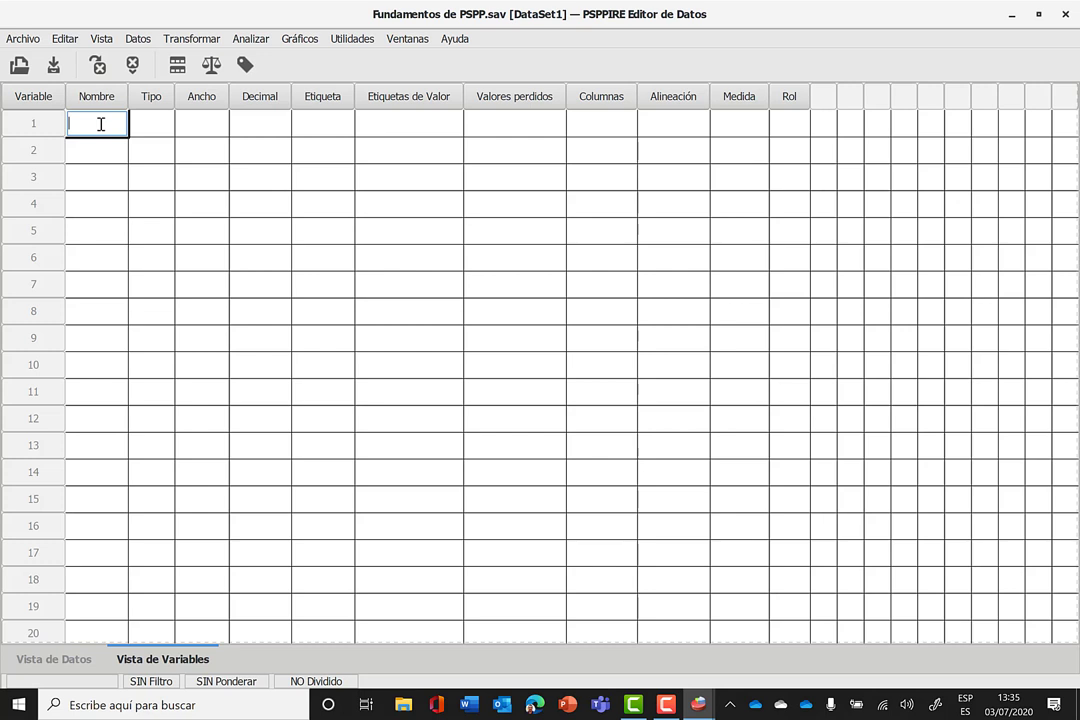
text(ID)
key(Return)
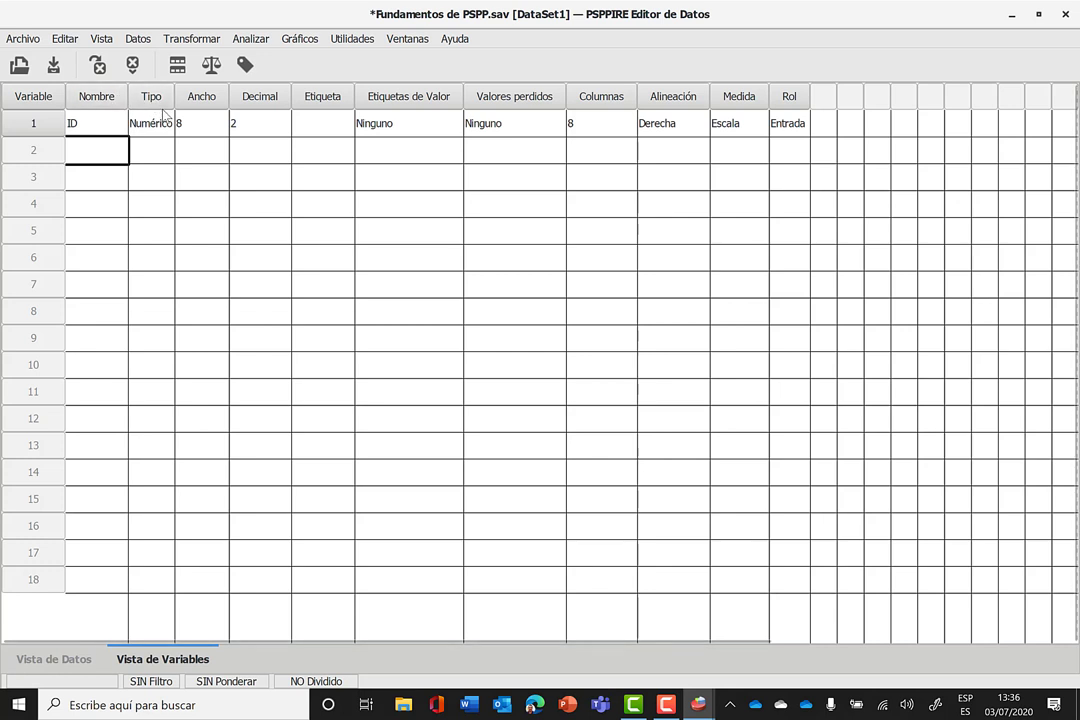
In the type settings of the ID variable, keep Numérico and set the decimal places to 0.
key(Up)
key(Right)
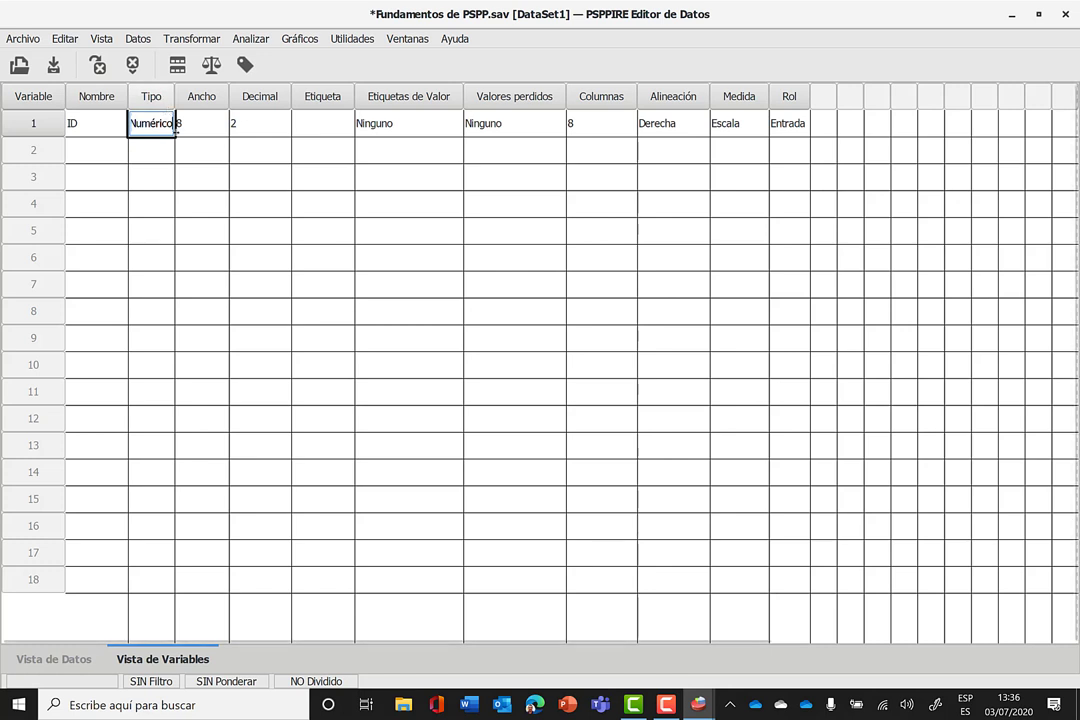
click(160, 122)
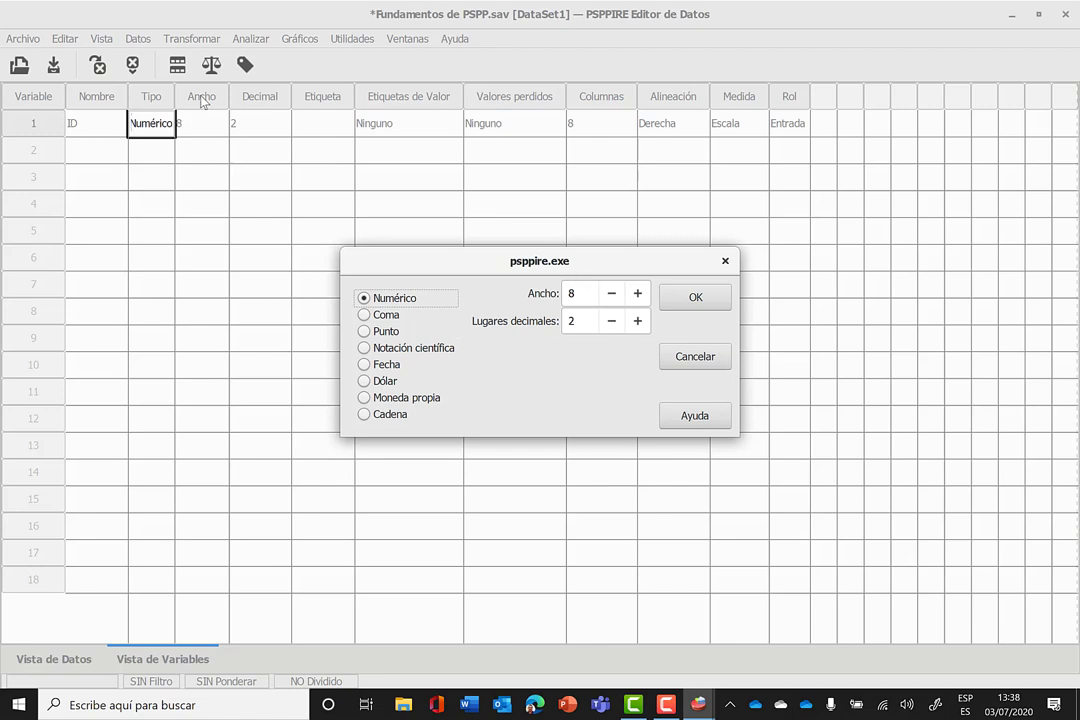
click(612, 322)
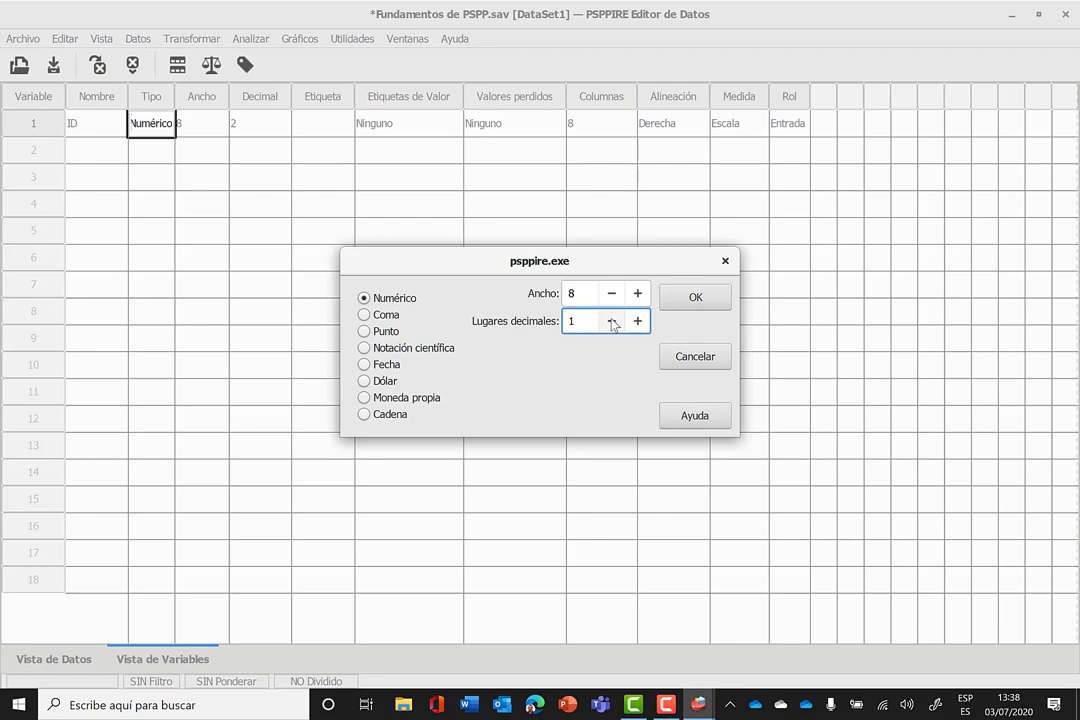
click(613, 323)
click(693, 298)
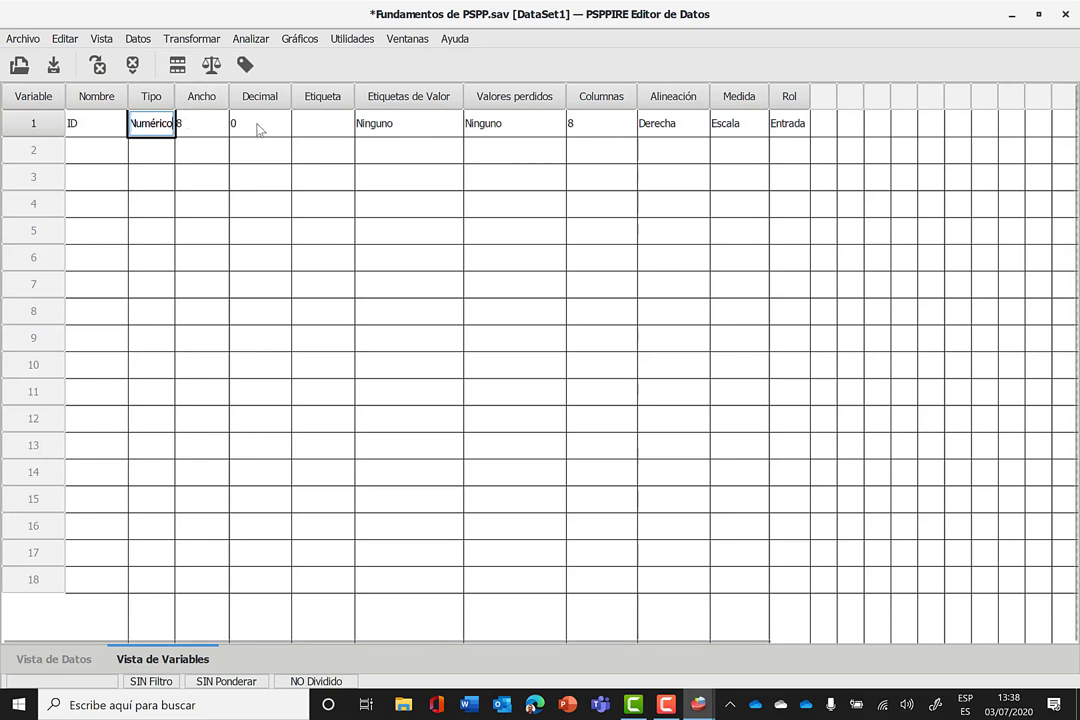
Enter "Identificación" as the label of the ID variable.
click(311, 126)
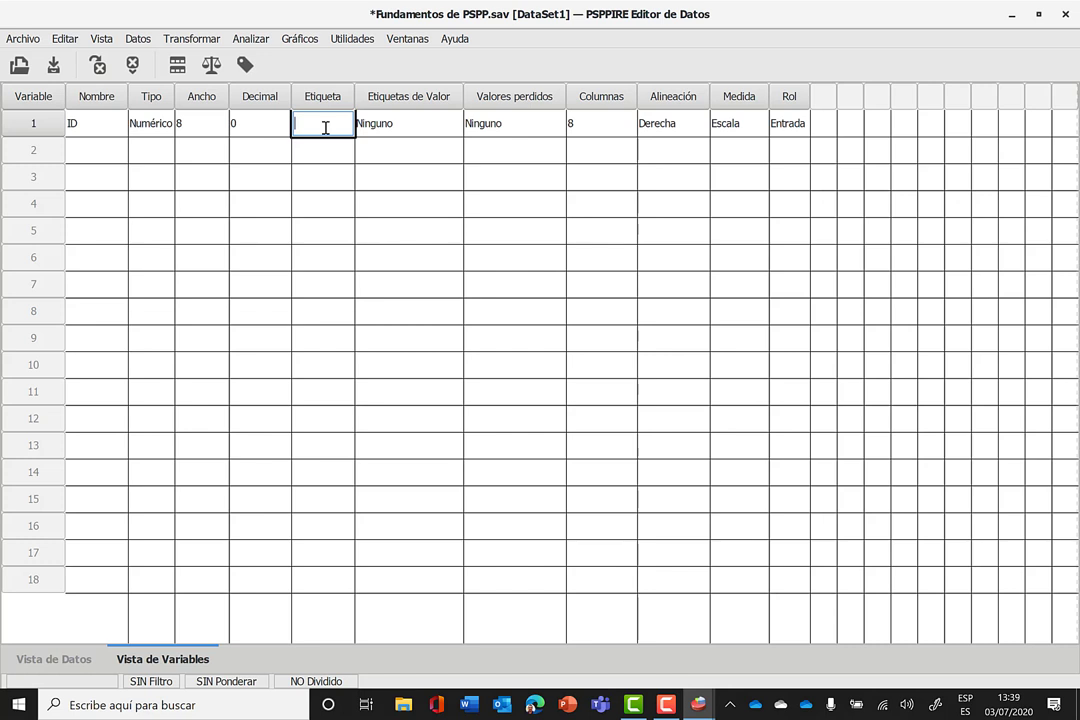
text(Identificación)
key(Return)
Define 0, 1 and 2 as discrete missing values for the ID variable.
click(533, 123)
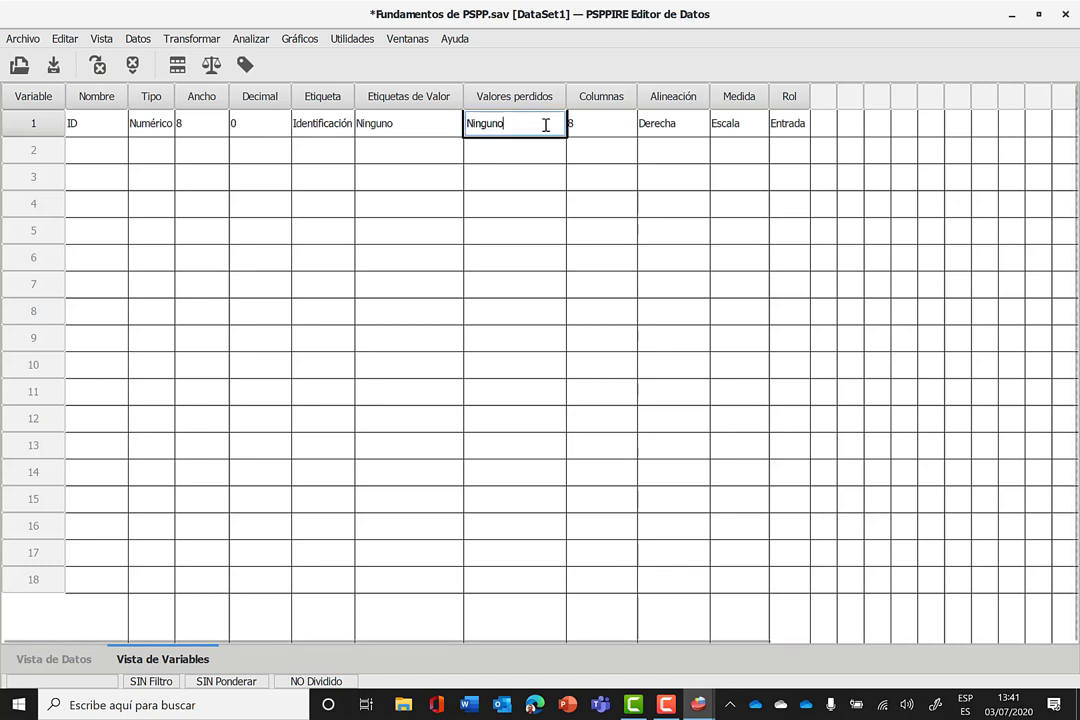
click(541, 124)
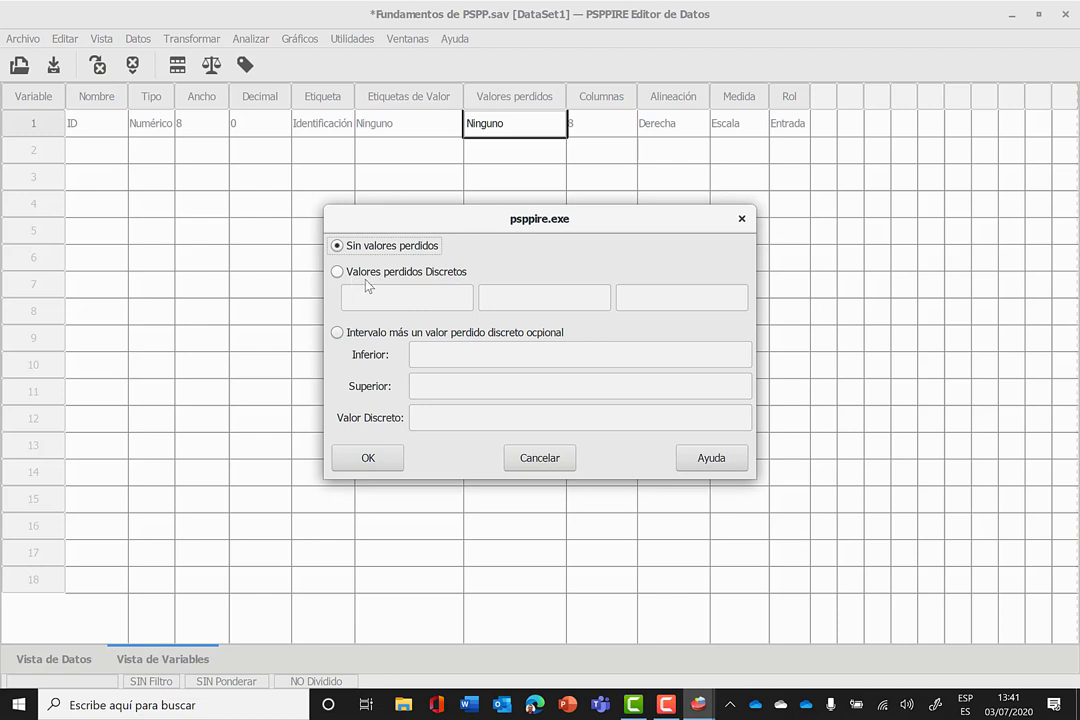
click(339, 272)
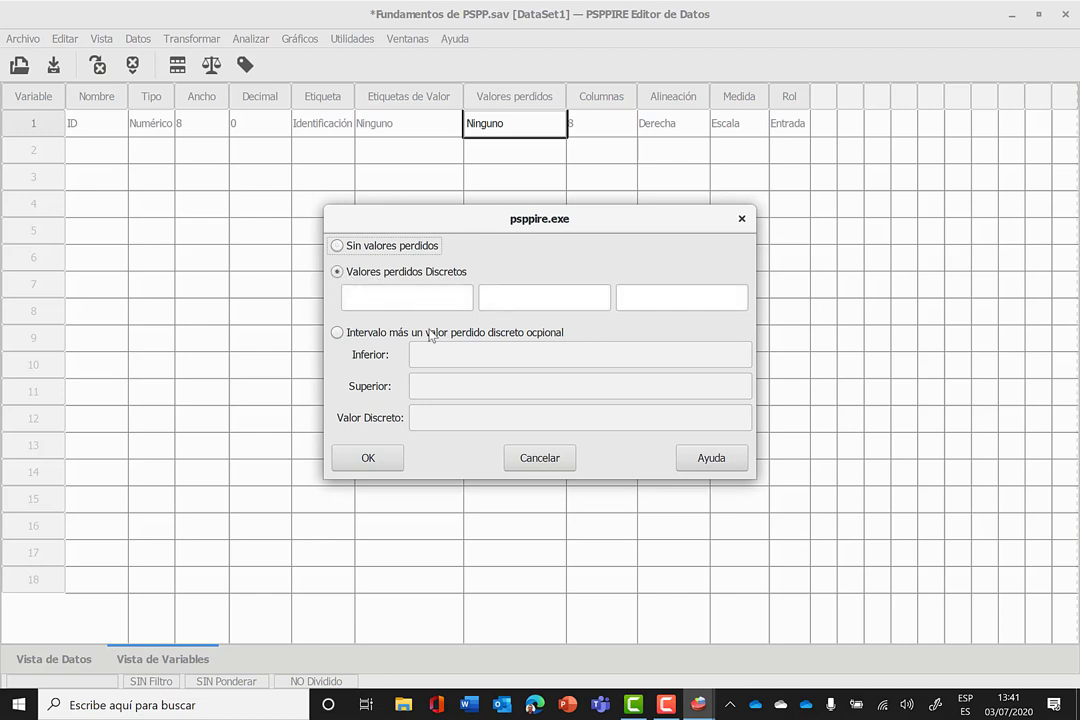
click(440, 298)
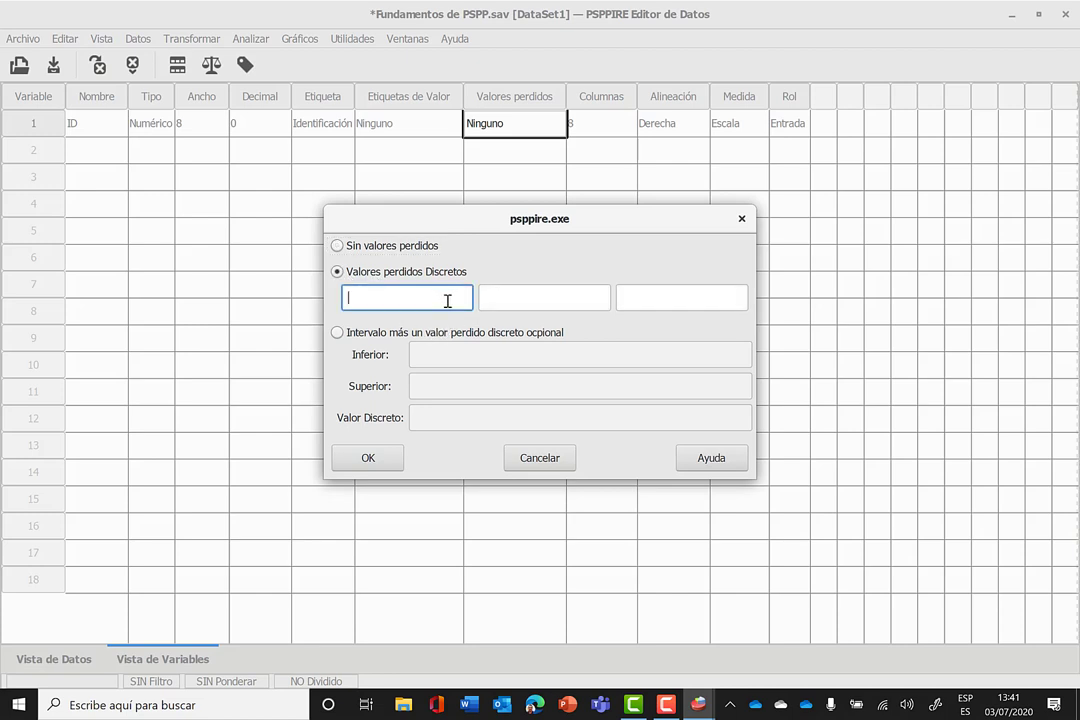
text(0)
click(513, 300)
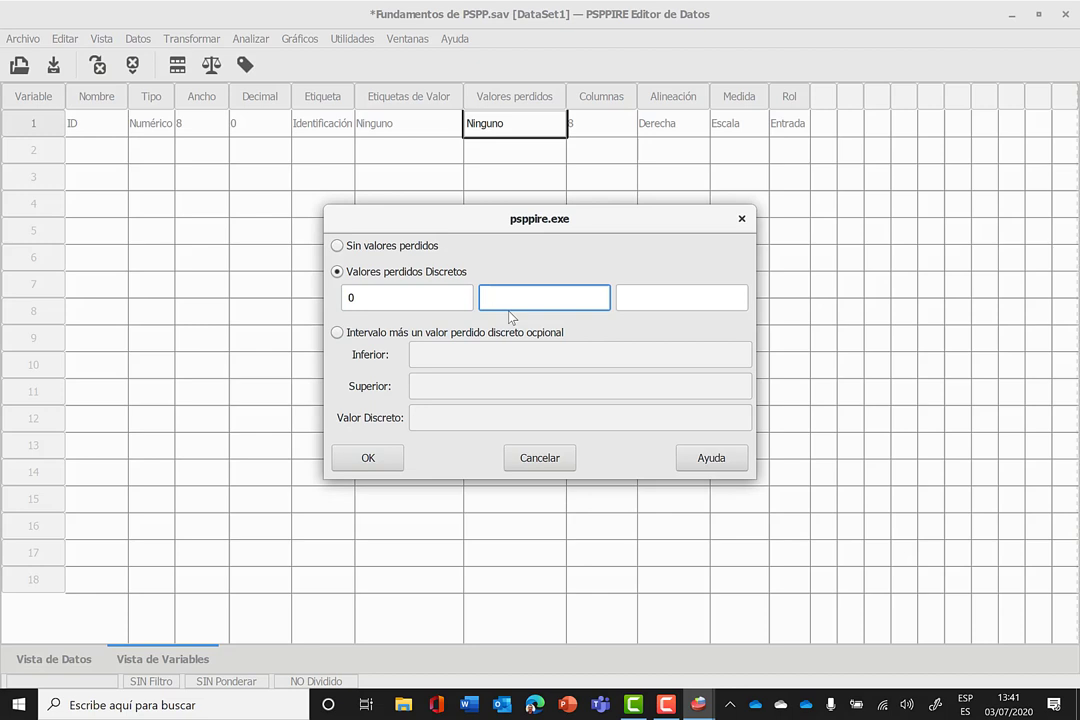
text(1)
click(647, 303)
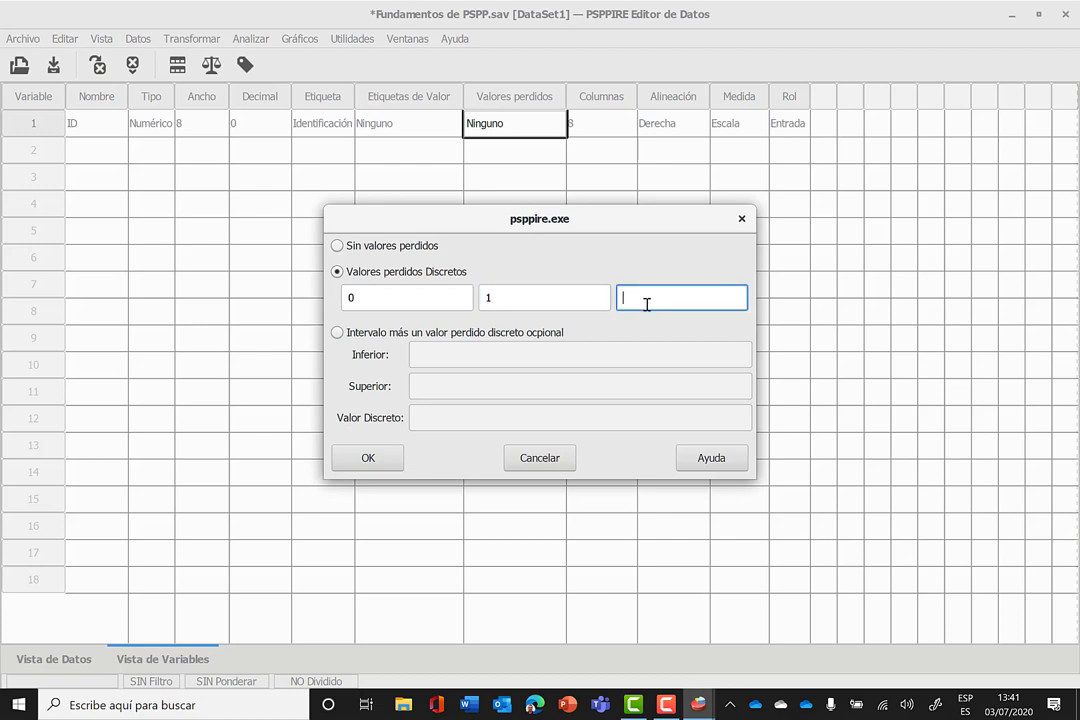
text(2)
click(368, 458)
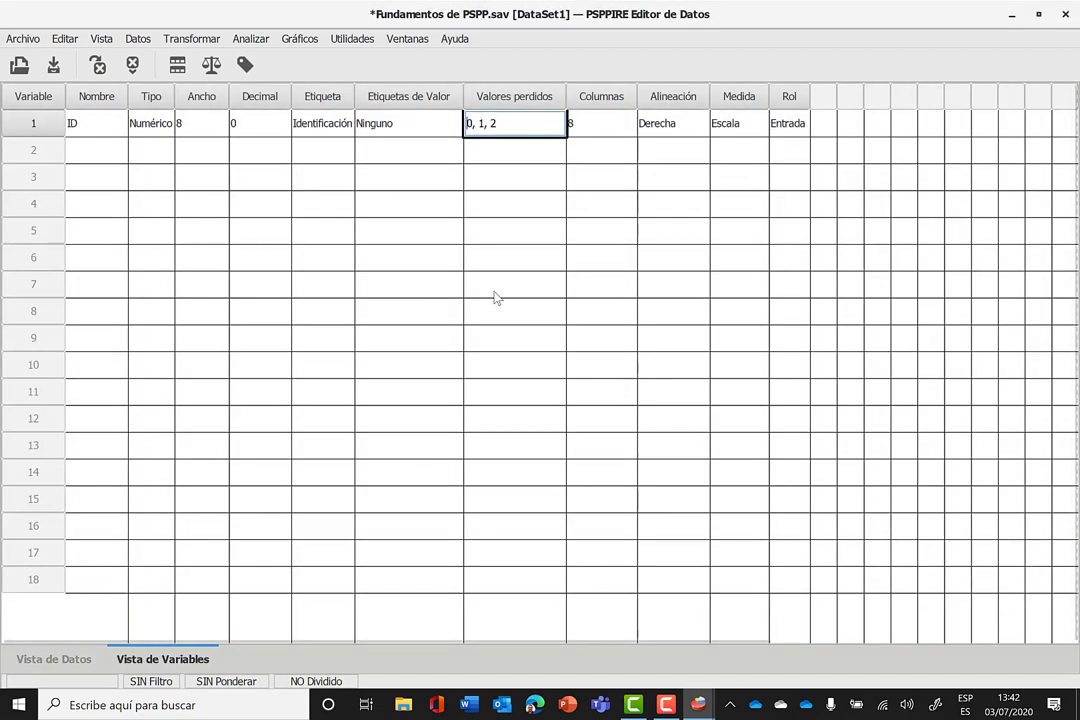
Reset the missing values of the ID variable to Sin valores perdidos.
click(524, 128)
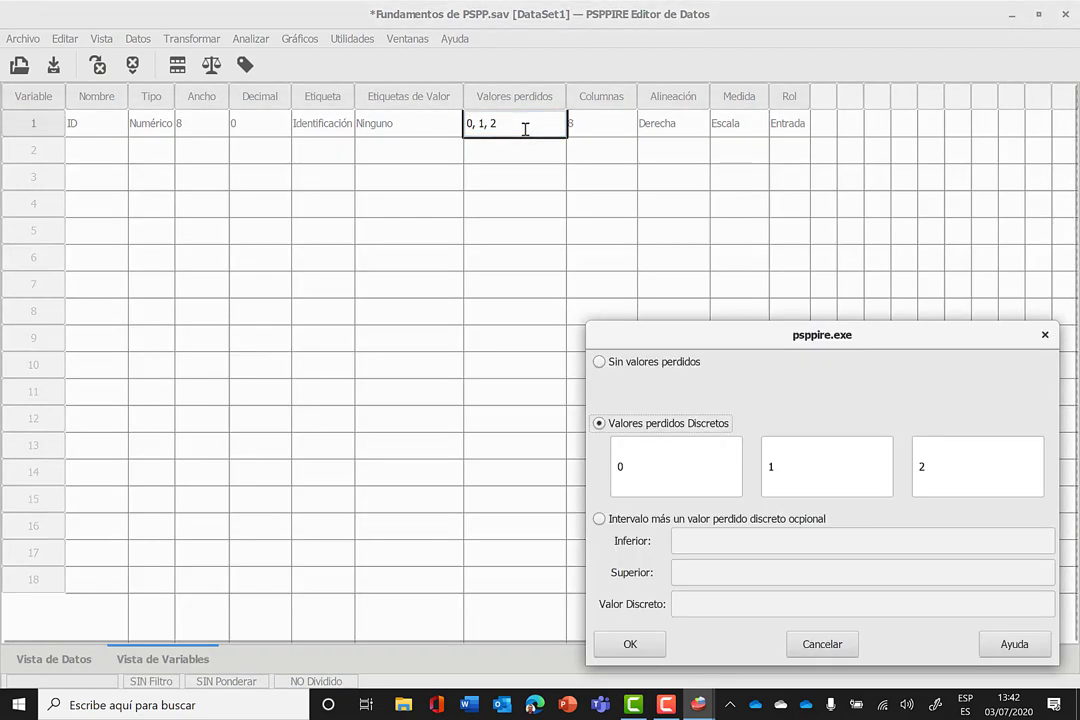
click(600, 364)
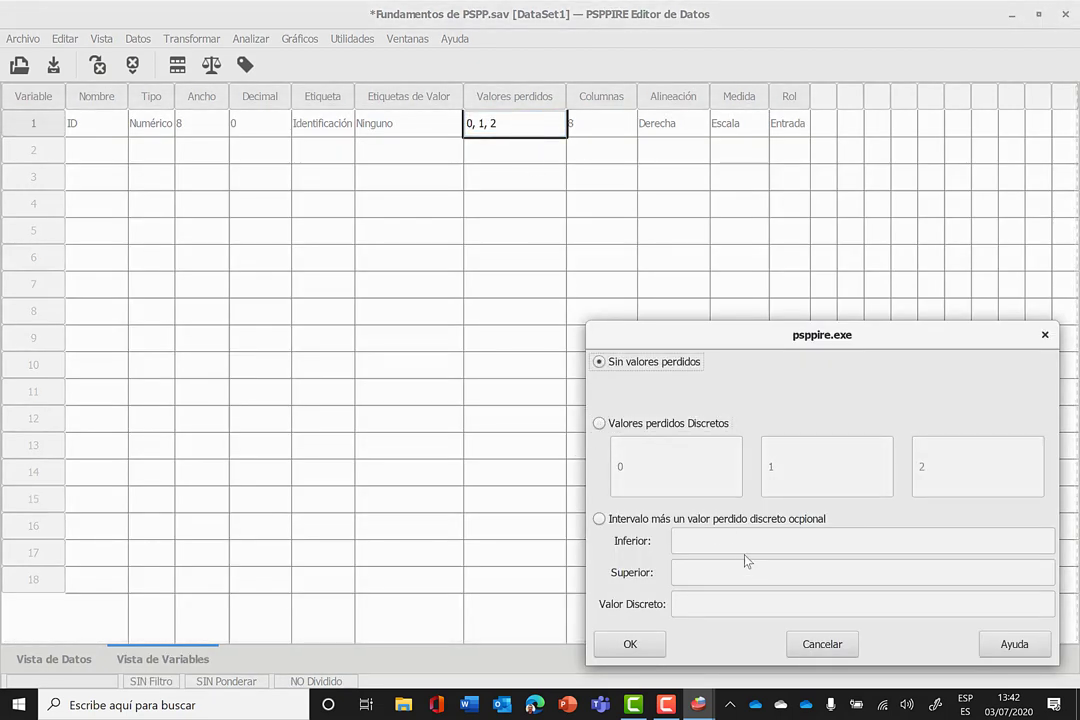
click(631, 645)
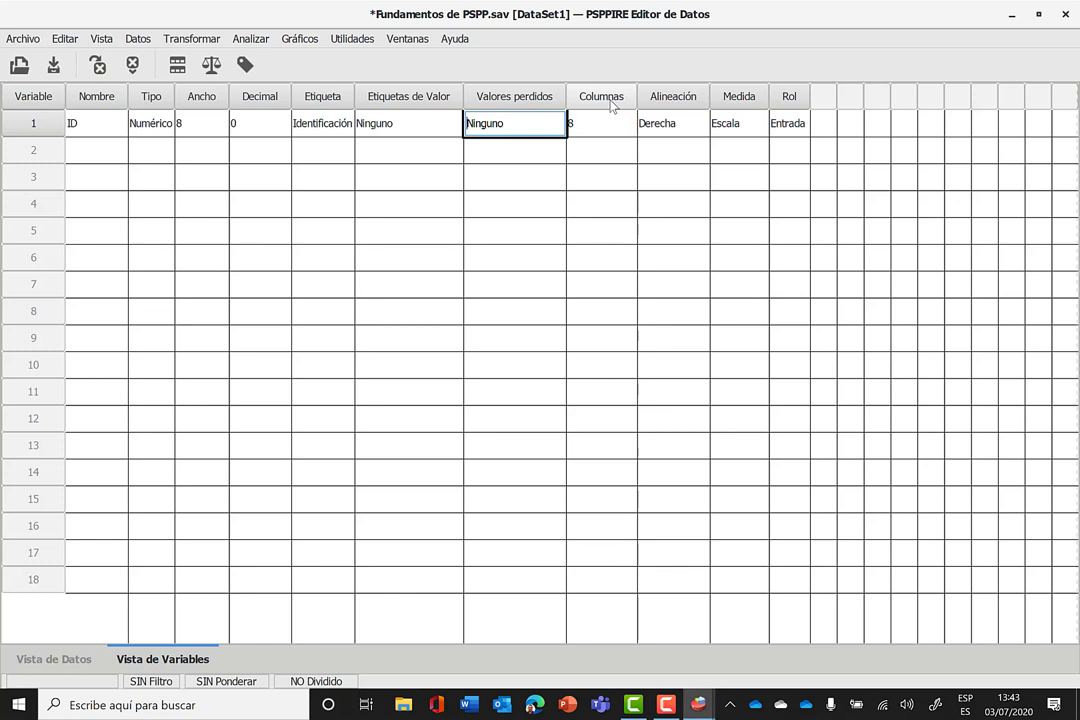
Review the alignment options of the ID variable and keep Derecha.
click(690, 125)
click(697, 124)
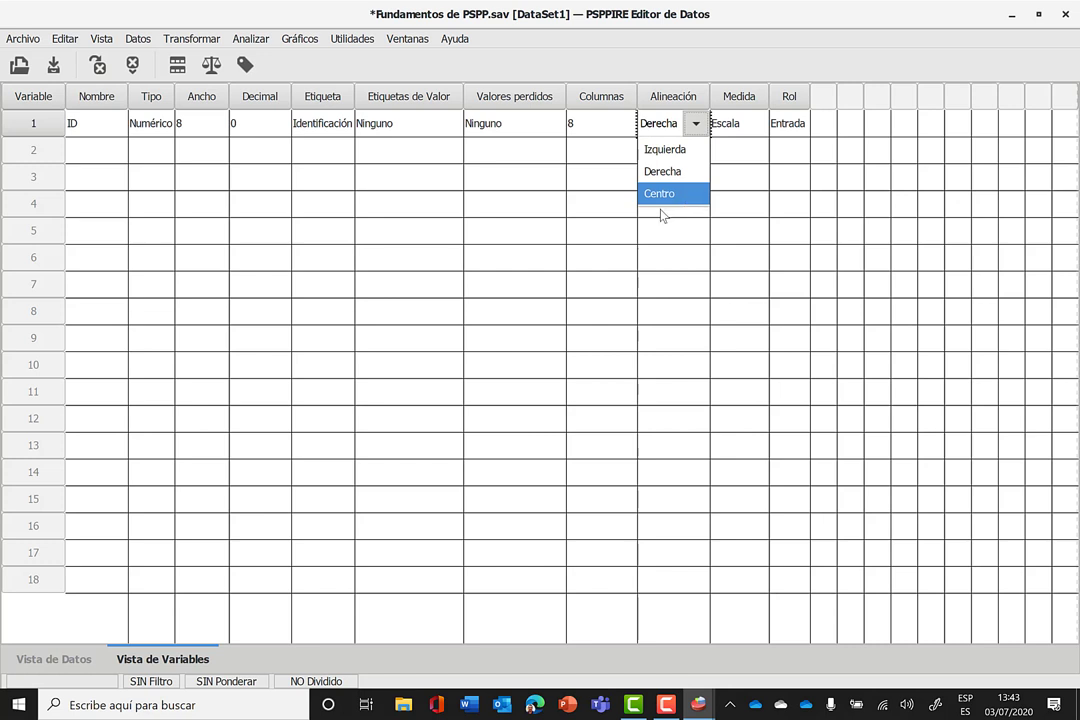
click(692, 216)
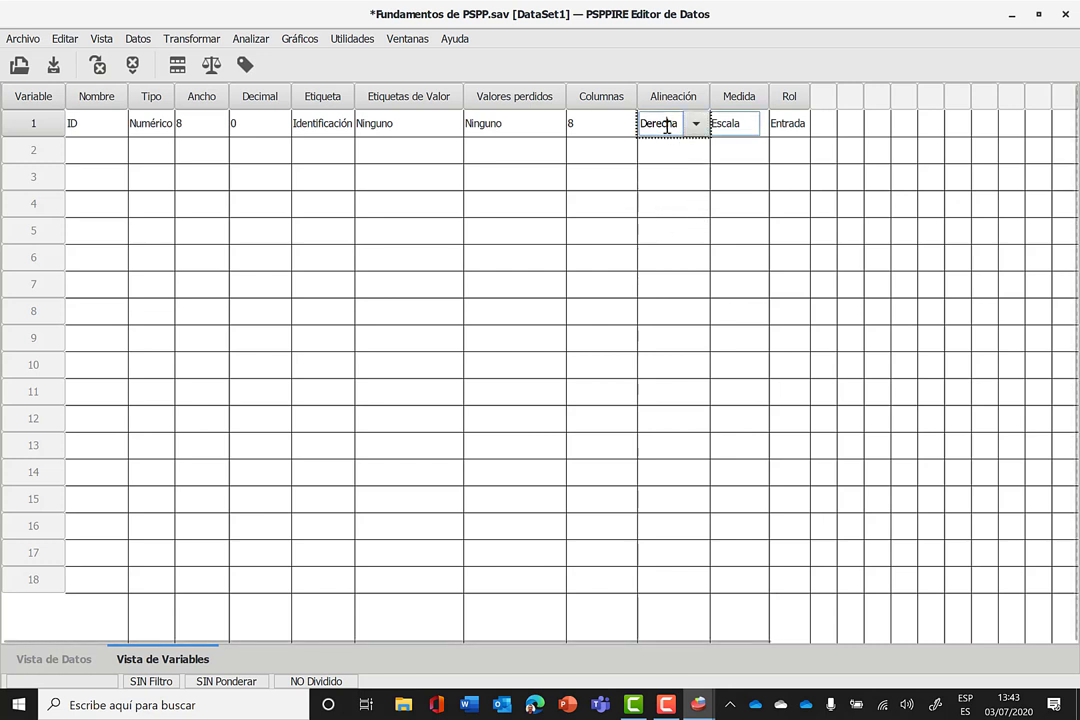
key(Tab)
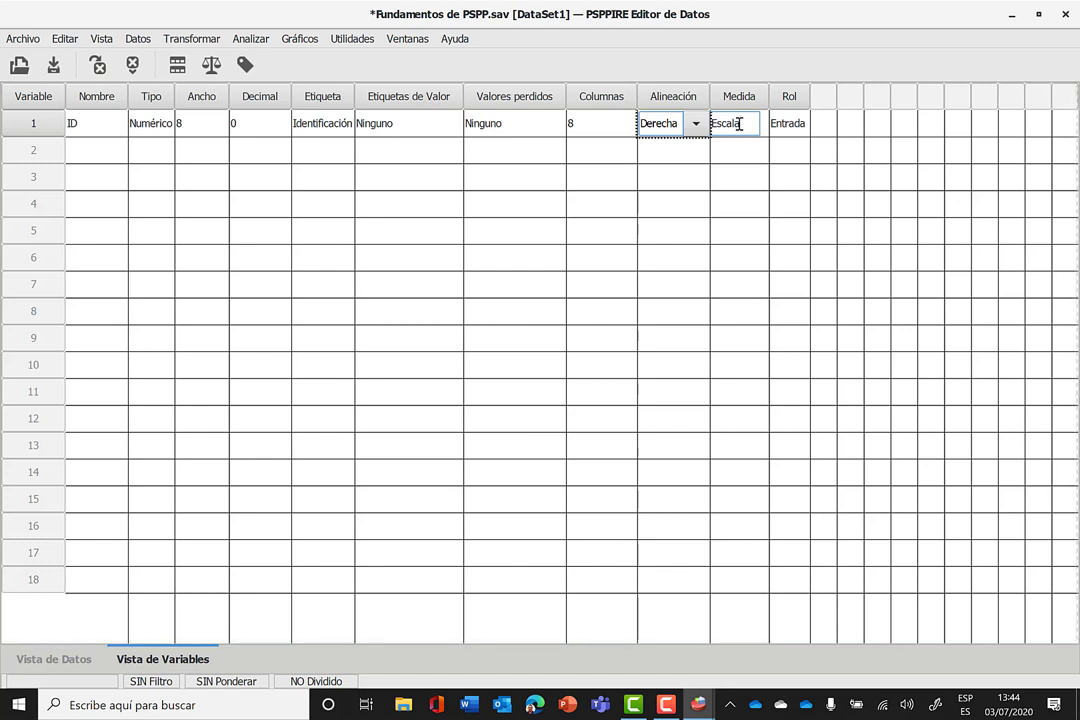
key(ctrl+a)
key(End)
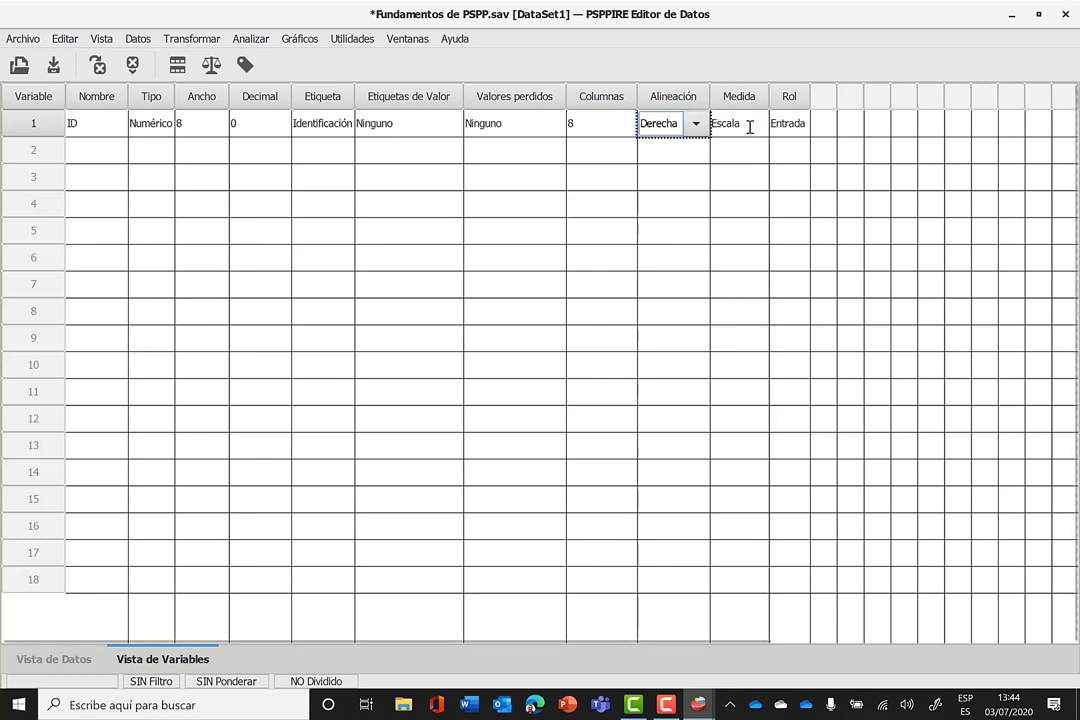
click(696, 124)
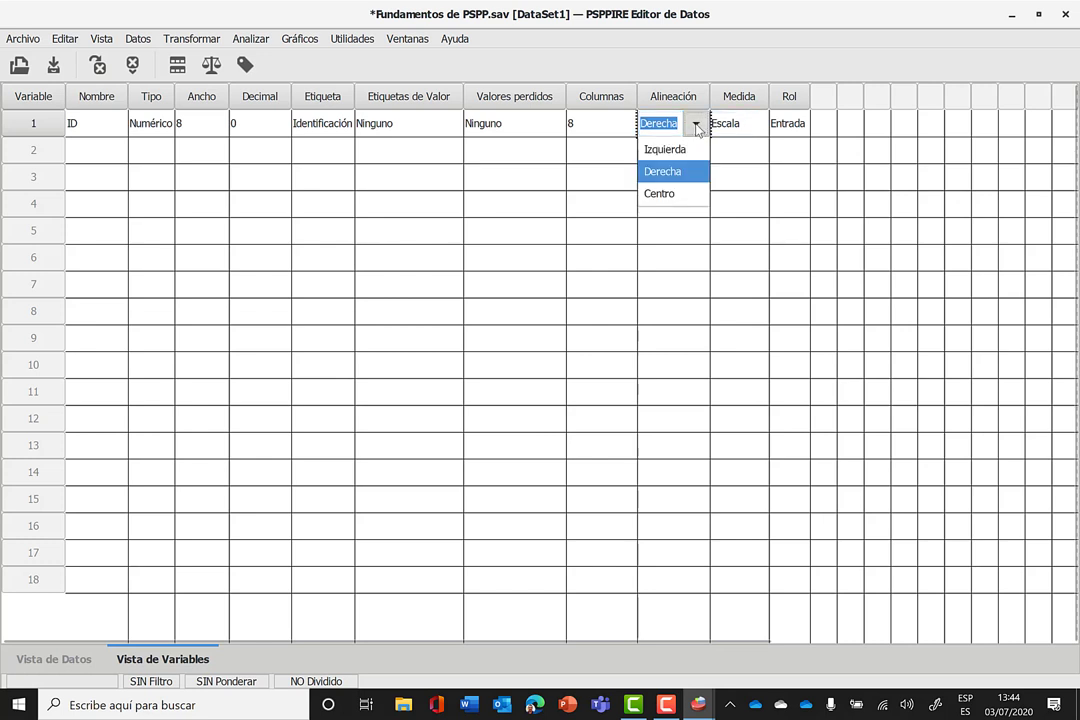
click(662, 171)
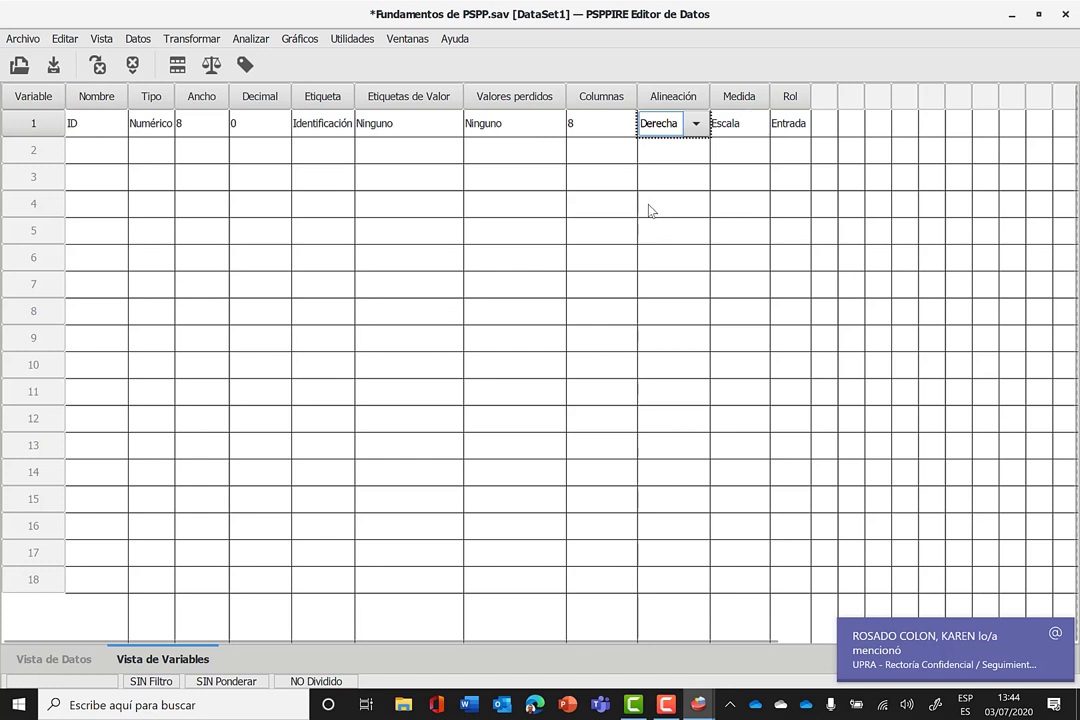
Review the measurement level options of the ID variable and keep Escala.
click(760, 127)
click(758, 128)
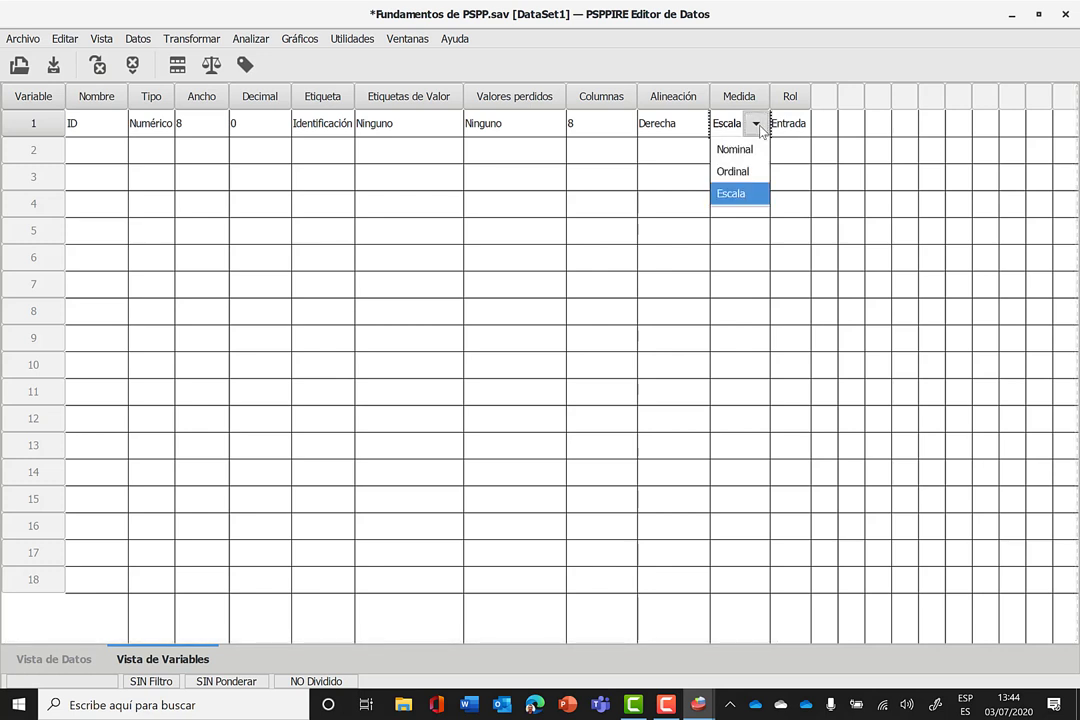
click(742, 196)
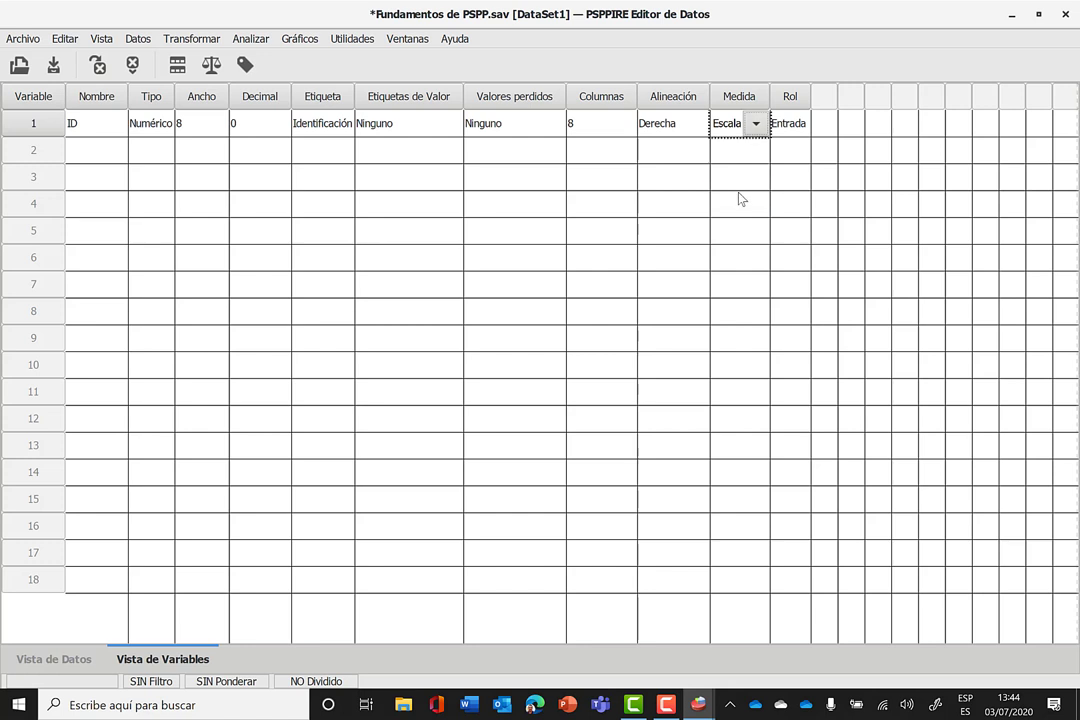
click(756, 124)
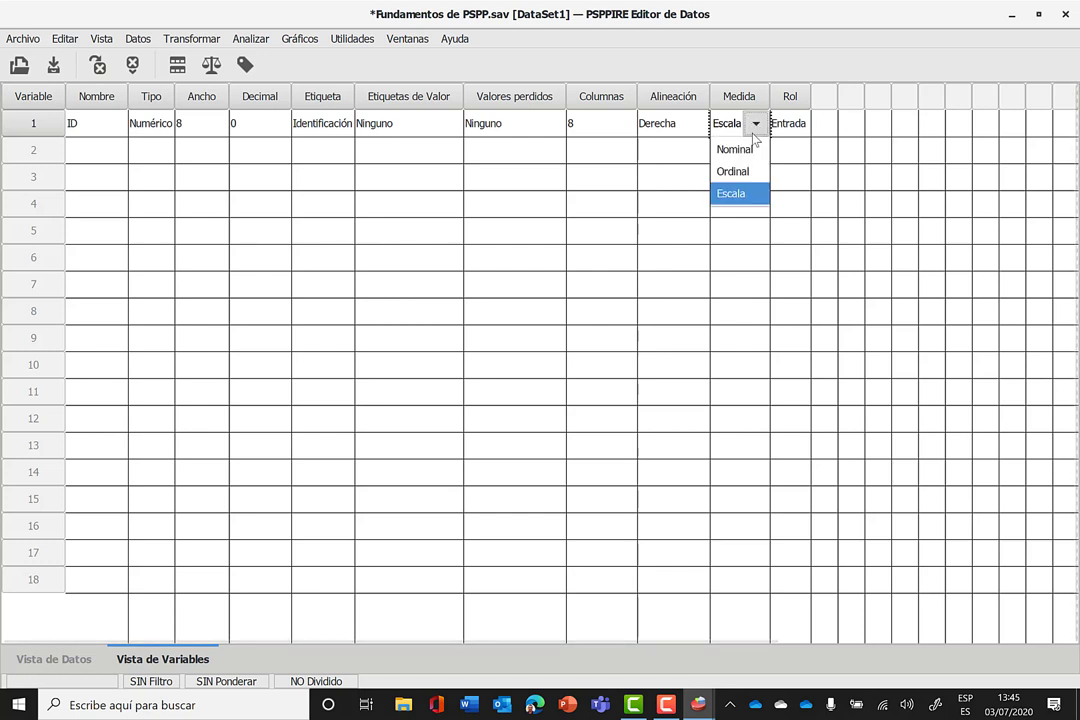
click(741, 196)
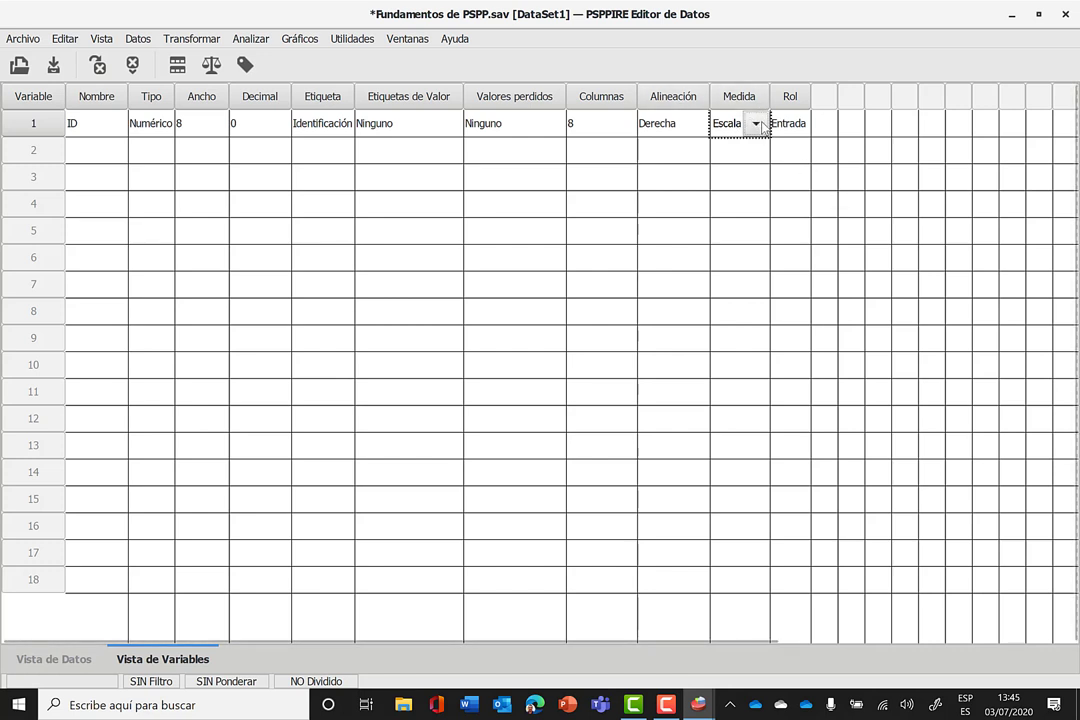
Switch the measurement level of the ID variable to Nominal and back to Escala.
click(756, 123)
key(Escape)
click(756, 123)
click(746, 150)
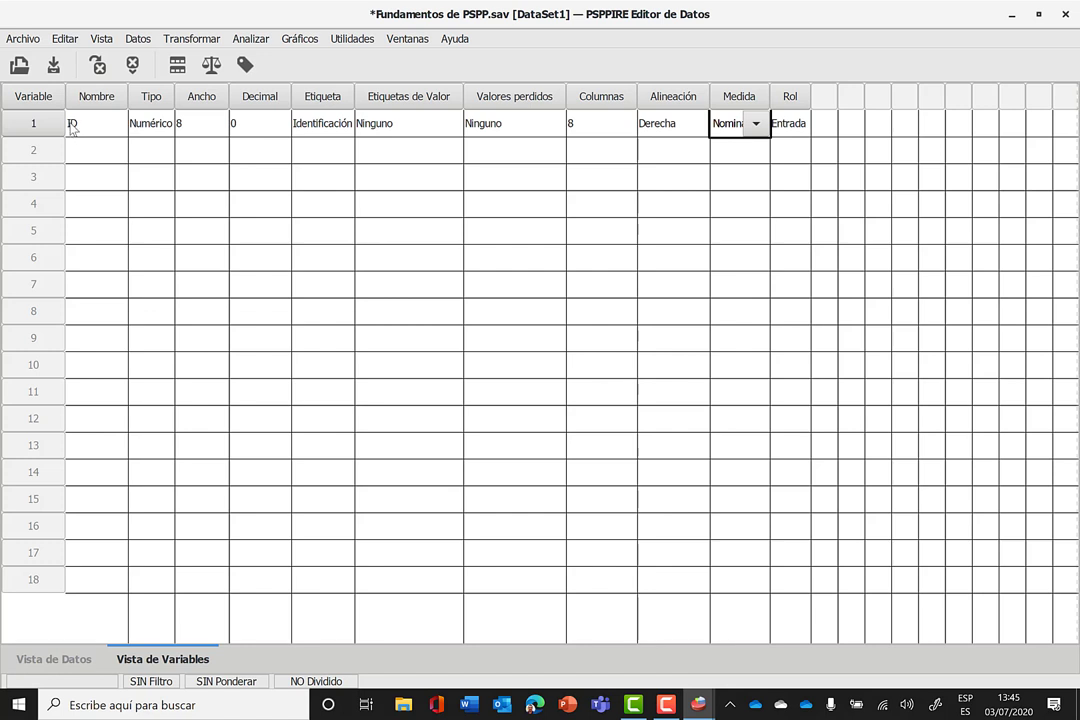
click(756, 123)
click(731, 194)
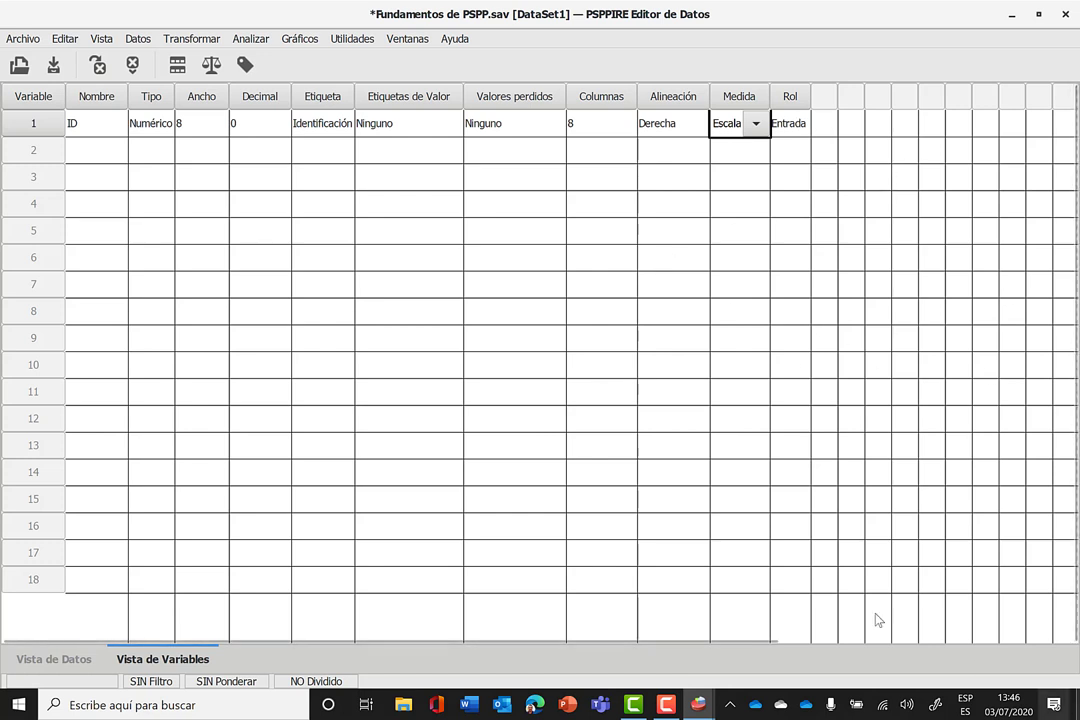
Create a second variable named genero in the row below ID.
click(95, 150)
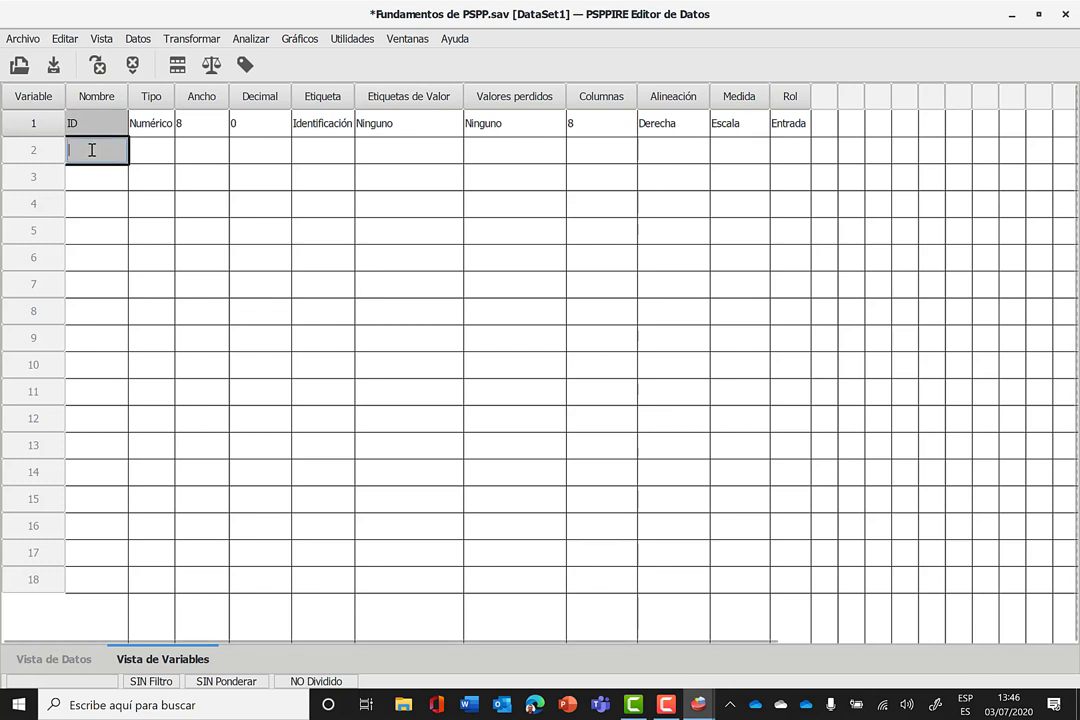
text(genero)
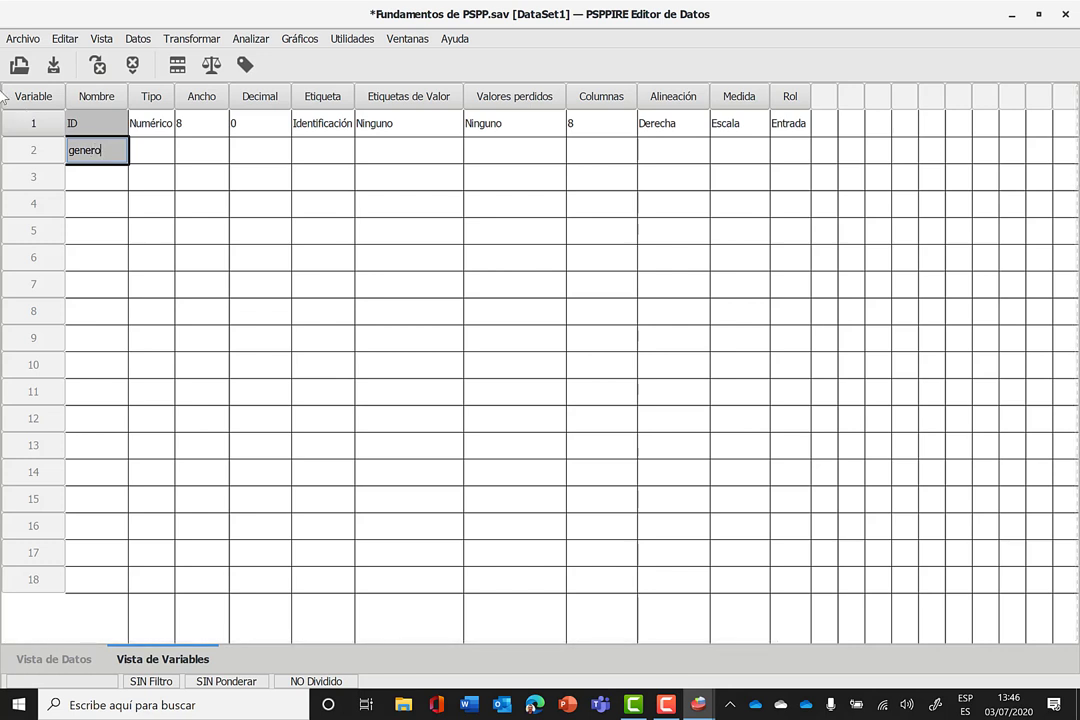
key(Return)
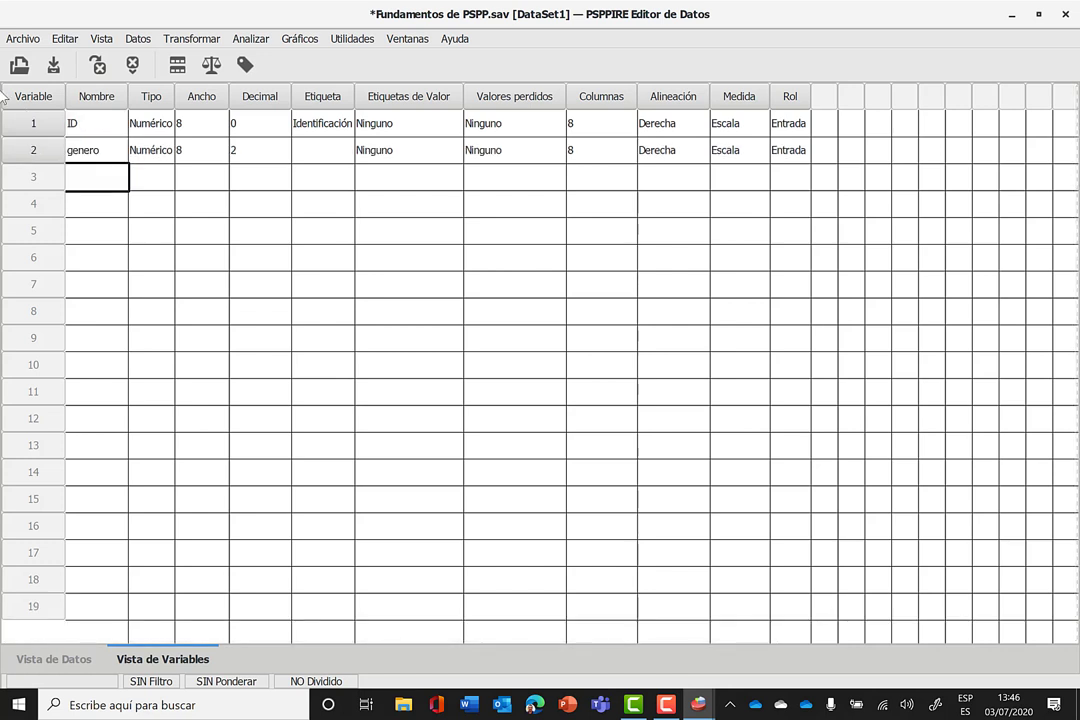
In the type settings of the genero variable, keep Numérico and set the decimal places to 0.
click(165, 152)
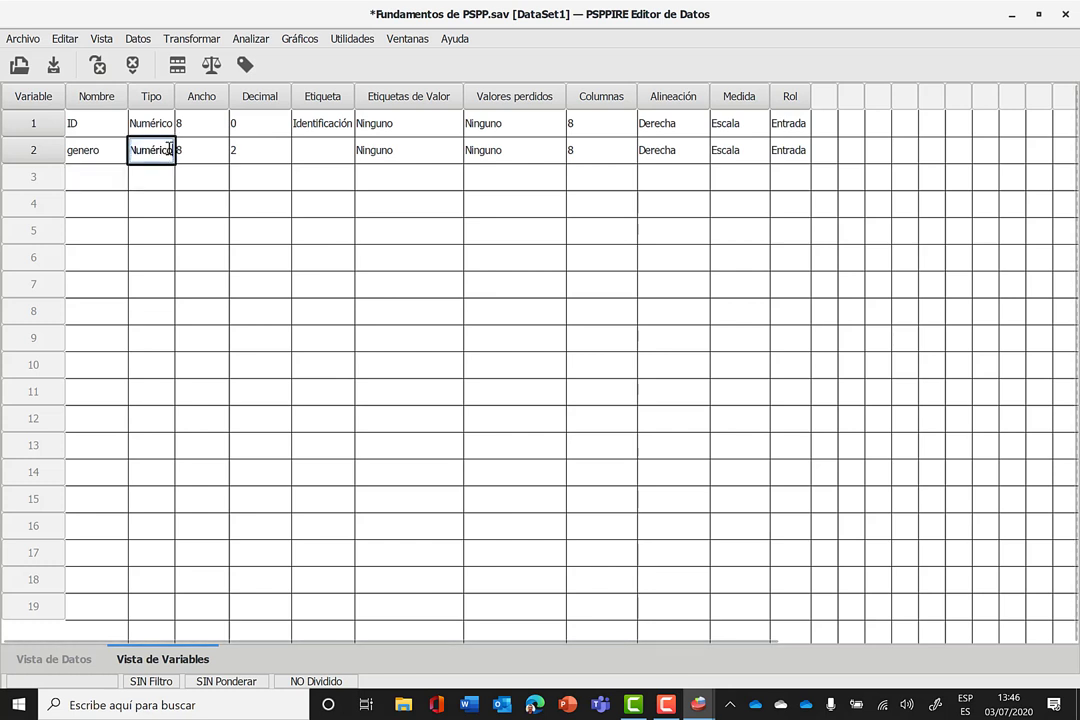
click(168, 148)
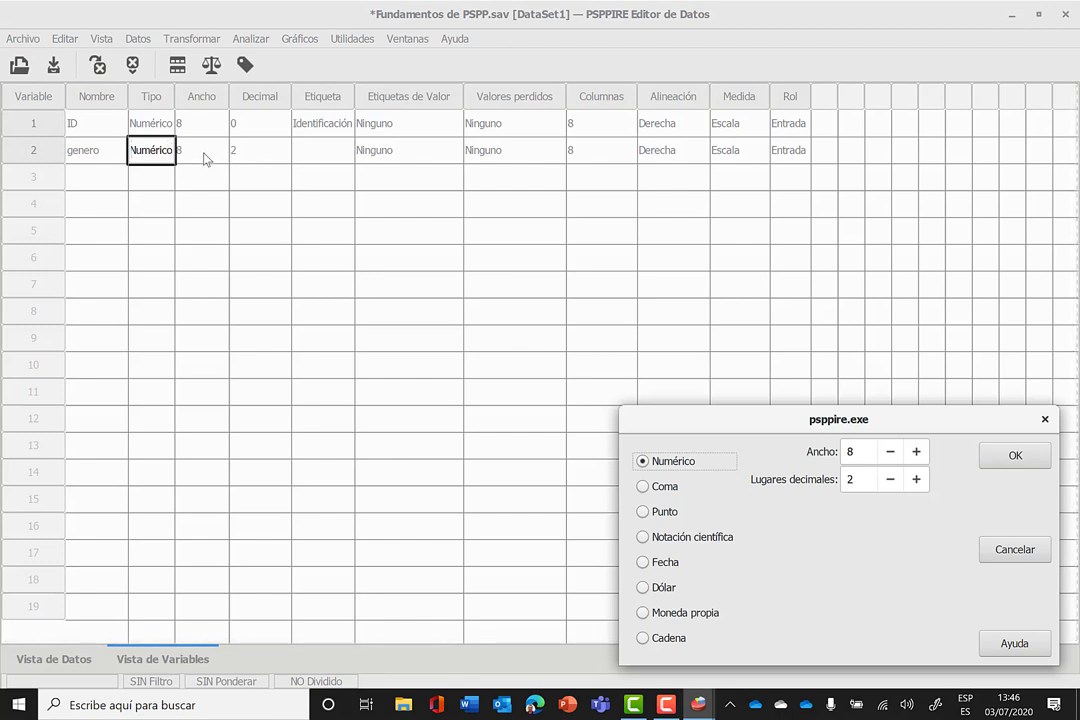
click(891, 480)
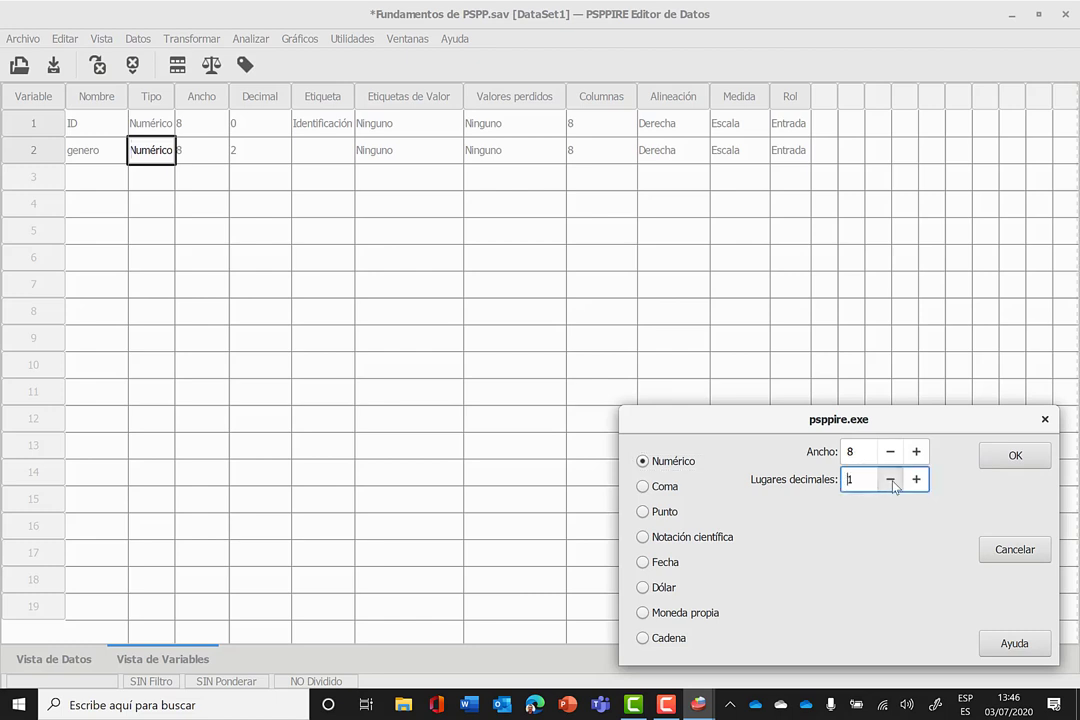
click(891, 480)
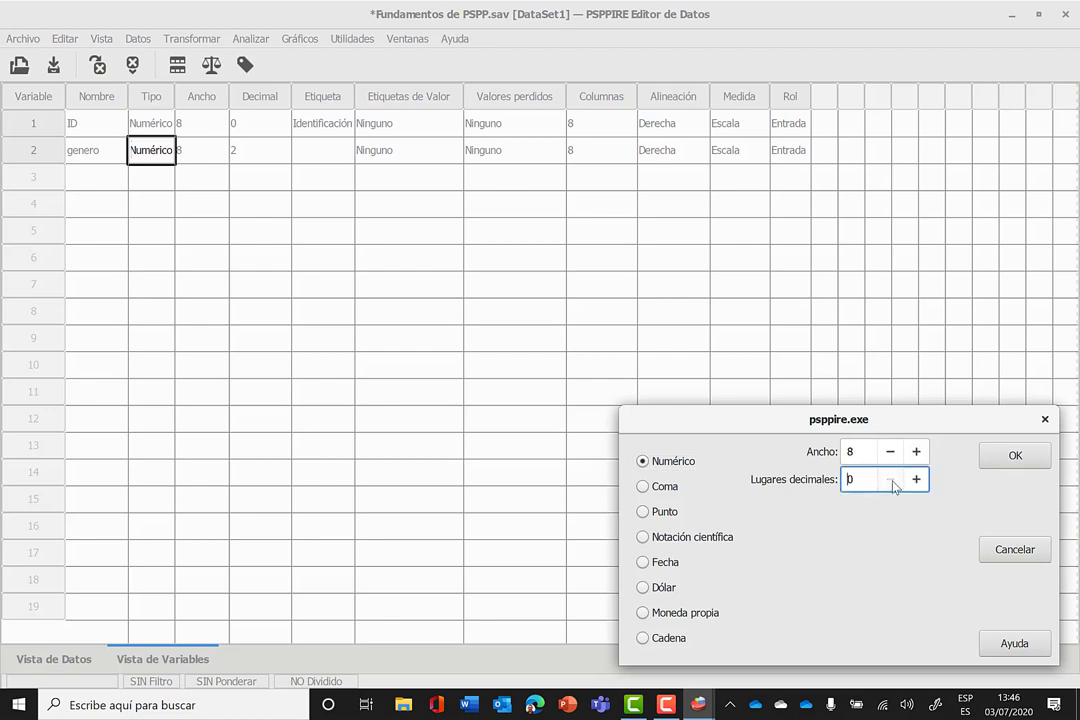
click(1000, 465)
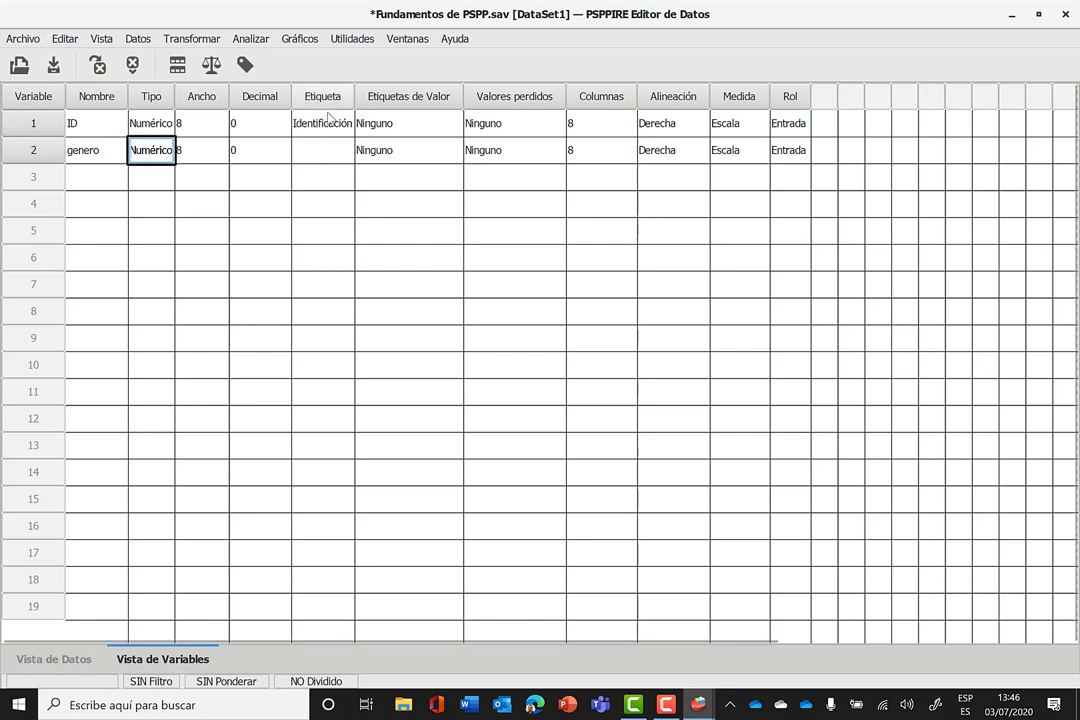
Enter "Género sexual" as the label of the genero variable.
click(318, 151)
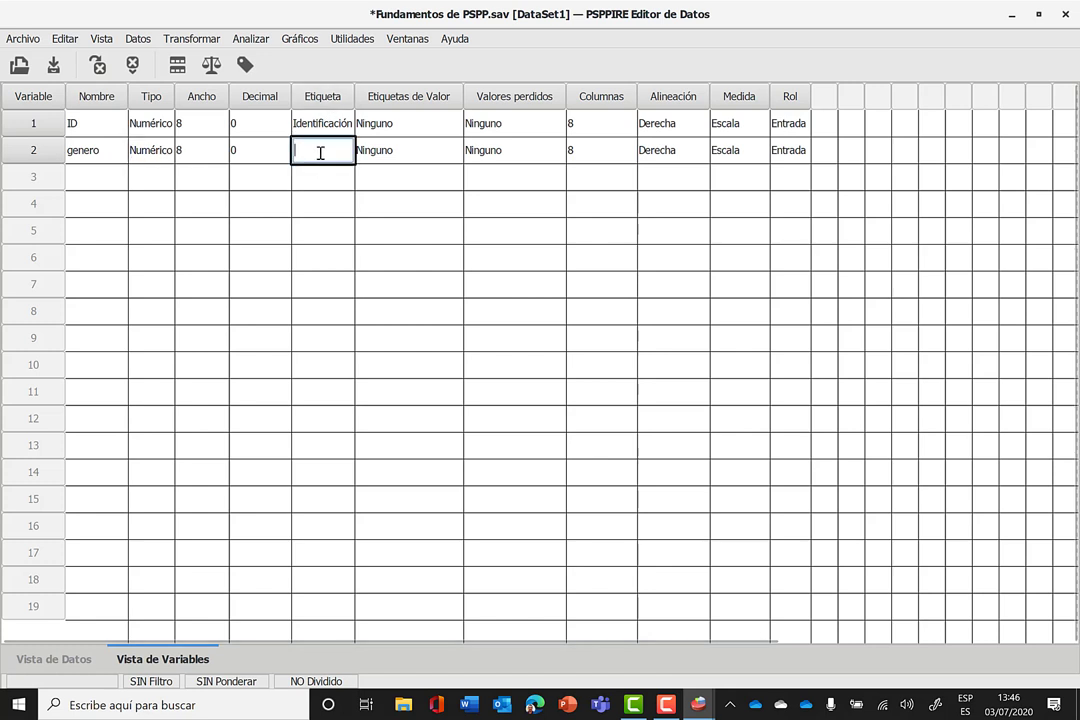
text(Género)
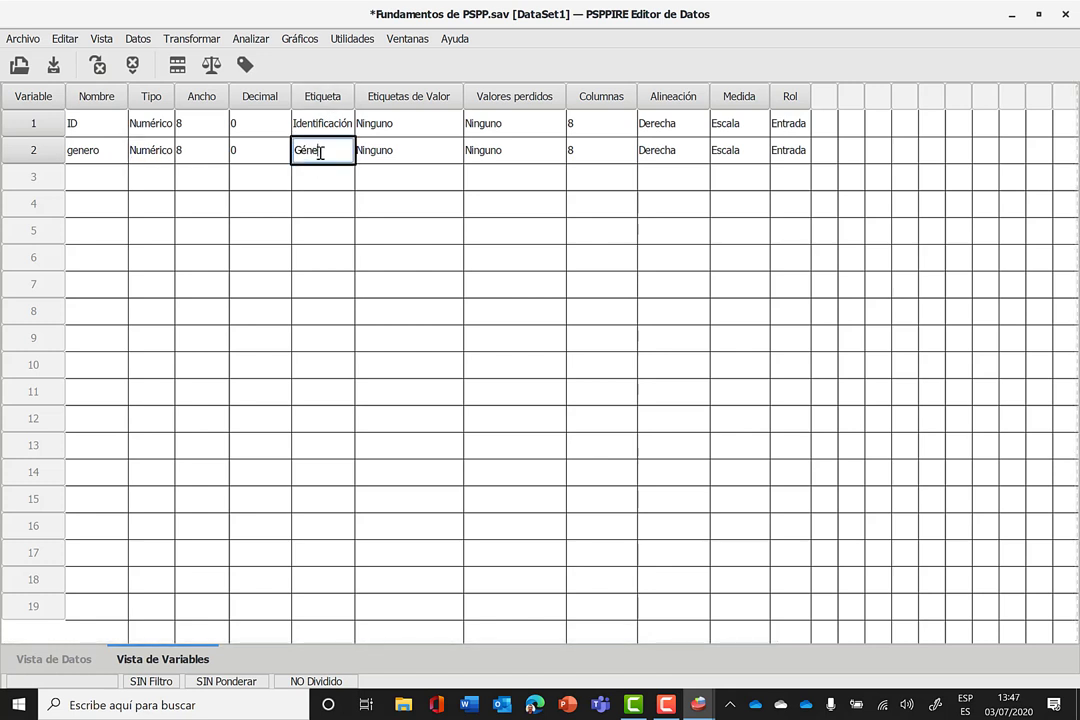
text( sexual)
key(Return)
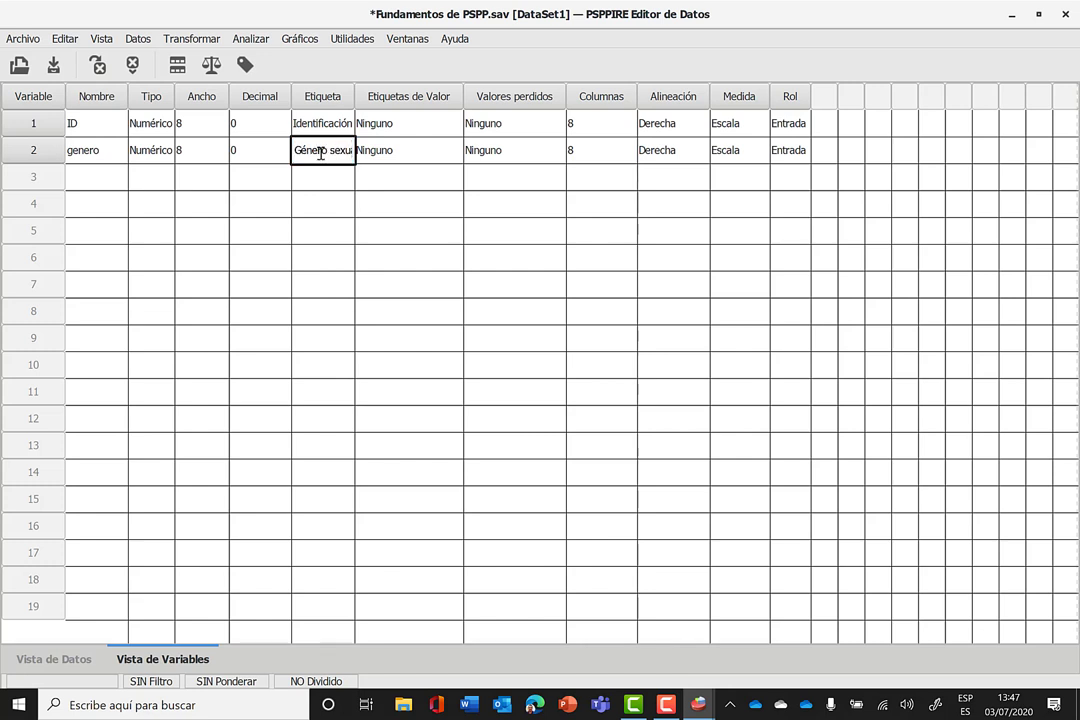
Open the value labels of the genero variable and add value 0 with the label "MAsculino".
click(422, 150)
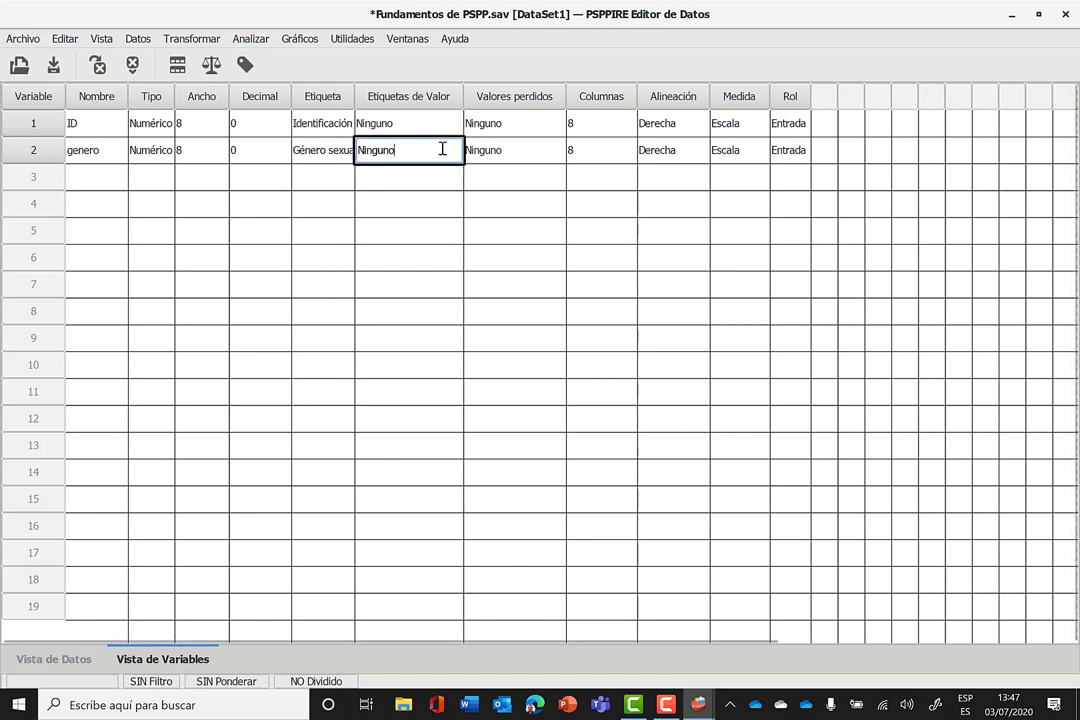
click(453, 152)
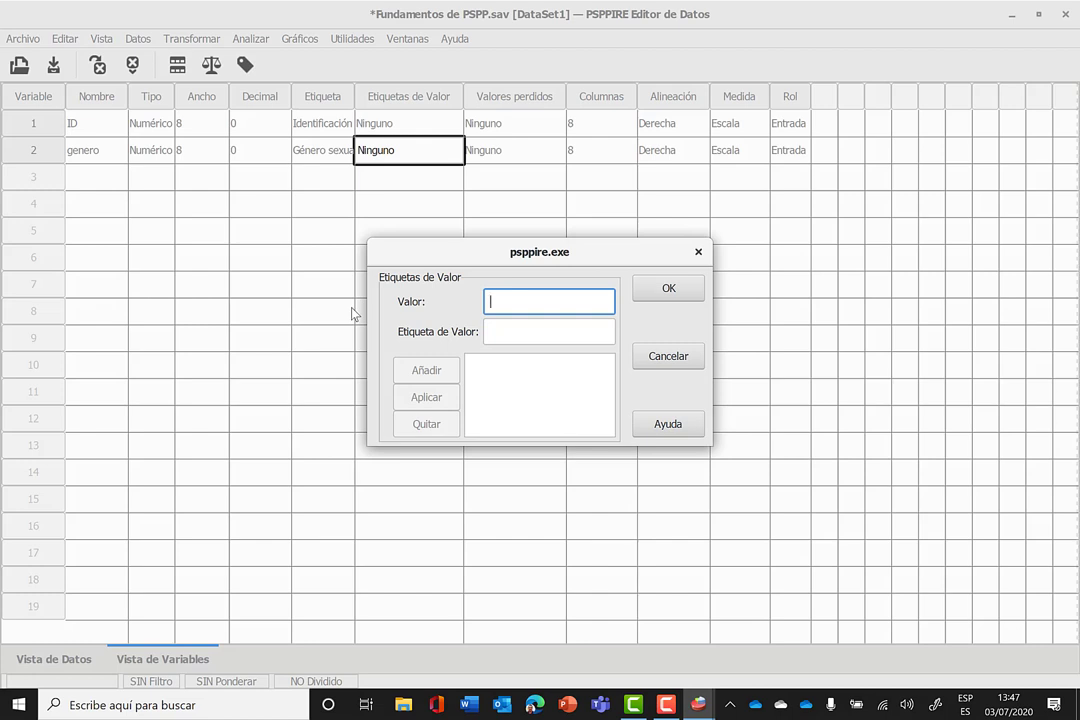
text(0)
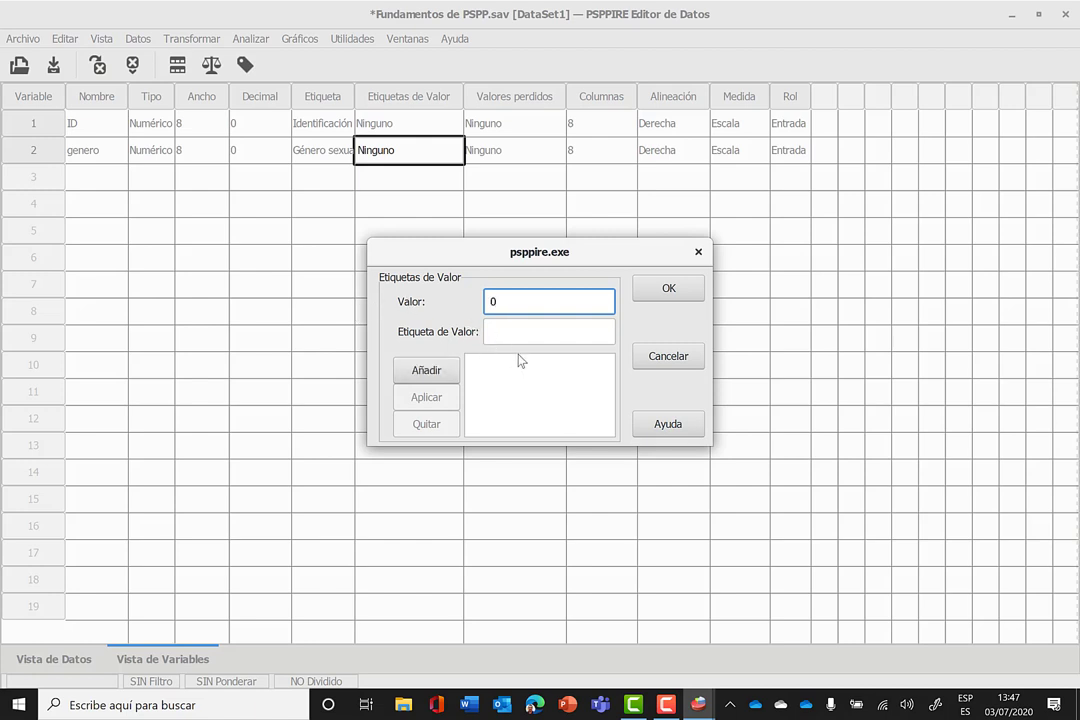
click(510, 330)
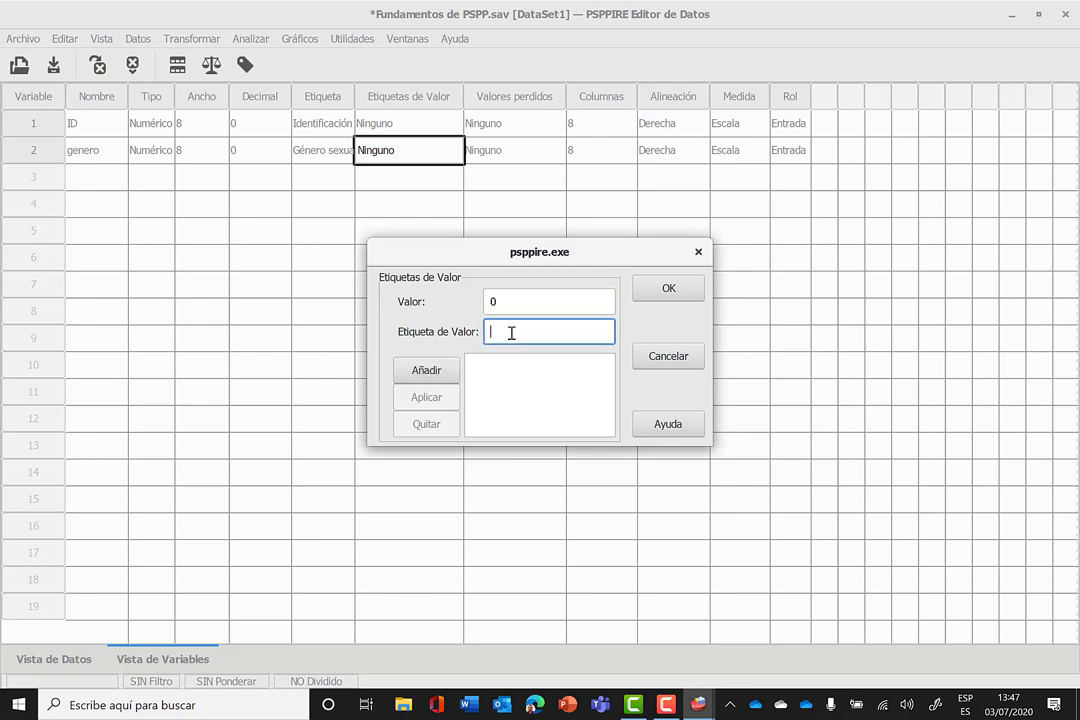
text(MAsculino)
drag(496, 333, 504, 333)
click(564, 333)
click(428, 371)
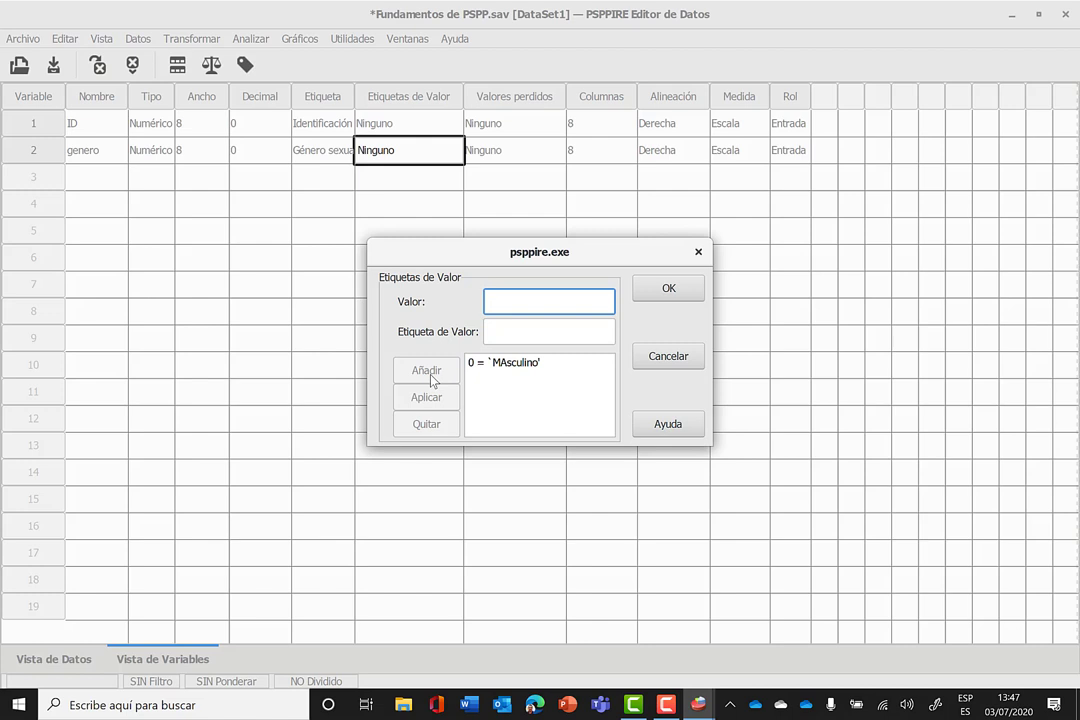
Add value 1 with the label "Femenino" to the genero value labels.
text(1)
click(507, 335)
text(F)
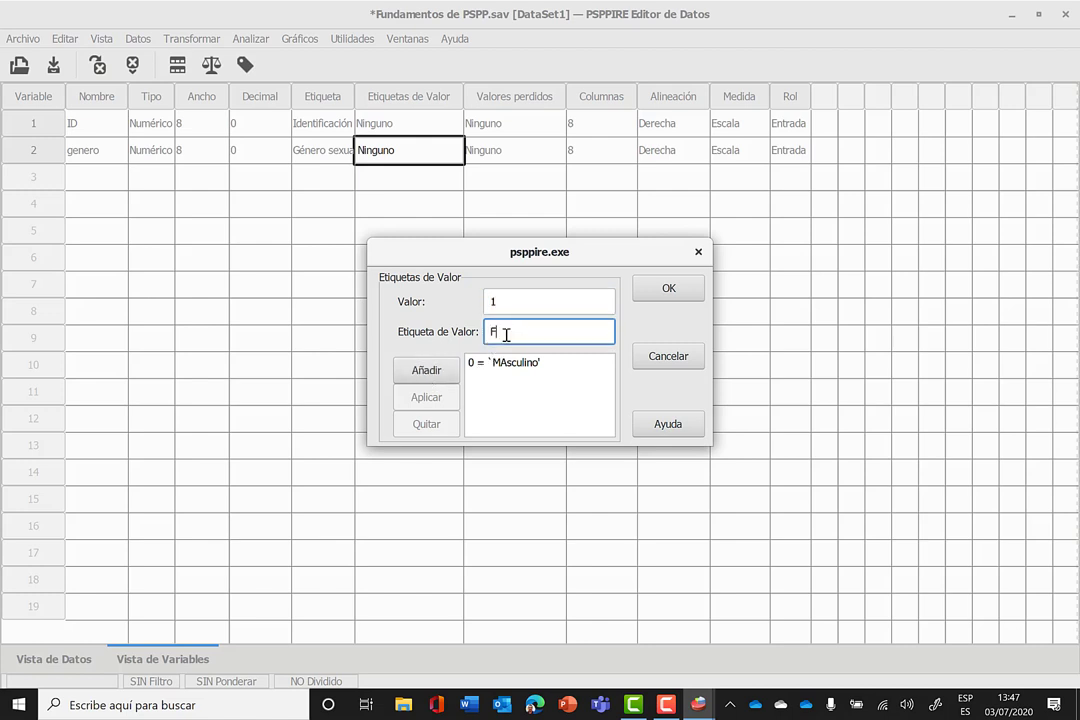
text(emenino)
click(431, 377)
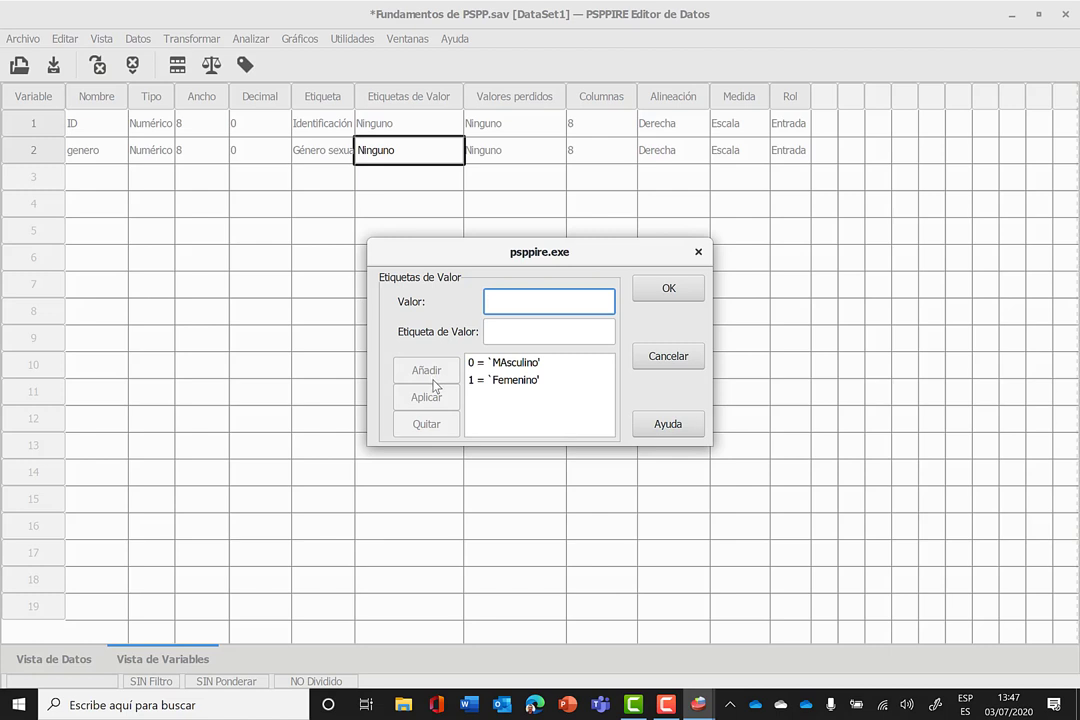
Correct the label of value 0 to "Masculino" and apply the change.
click(507, 366)
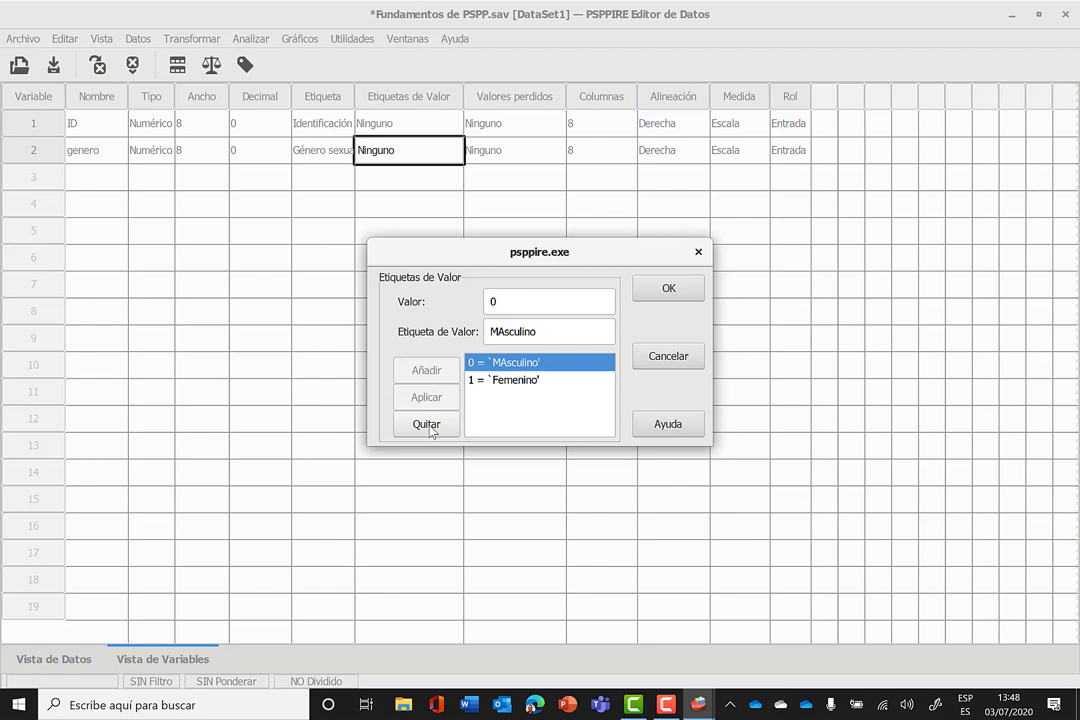
click(502, 331)
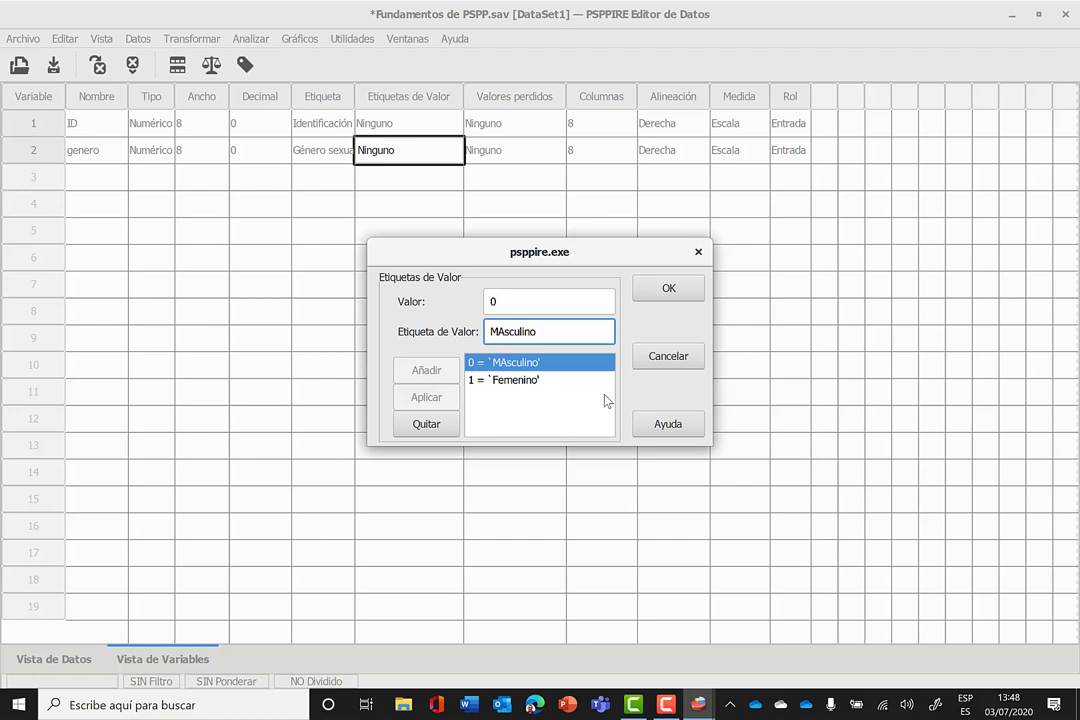
key(BackSpace)
text(a)
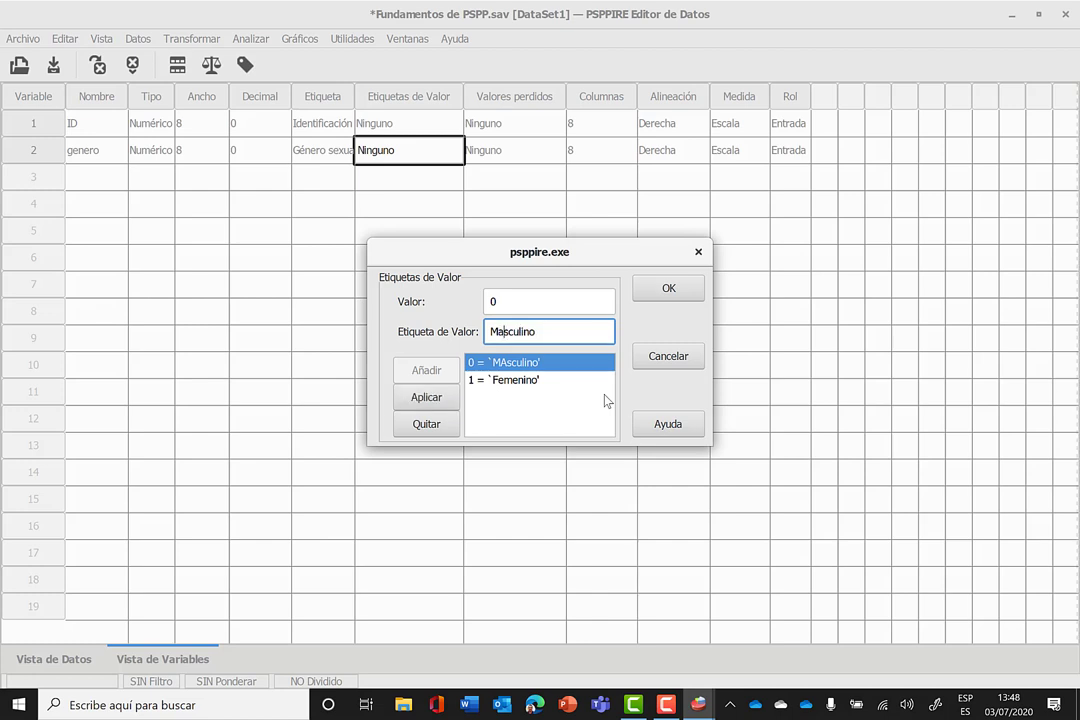
click(428, 399)
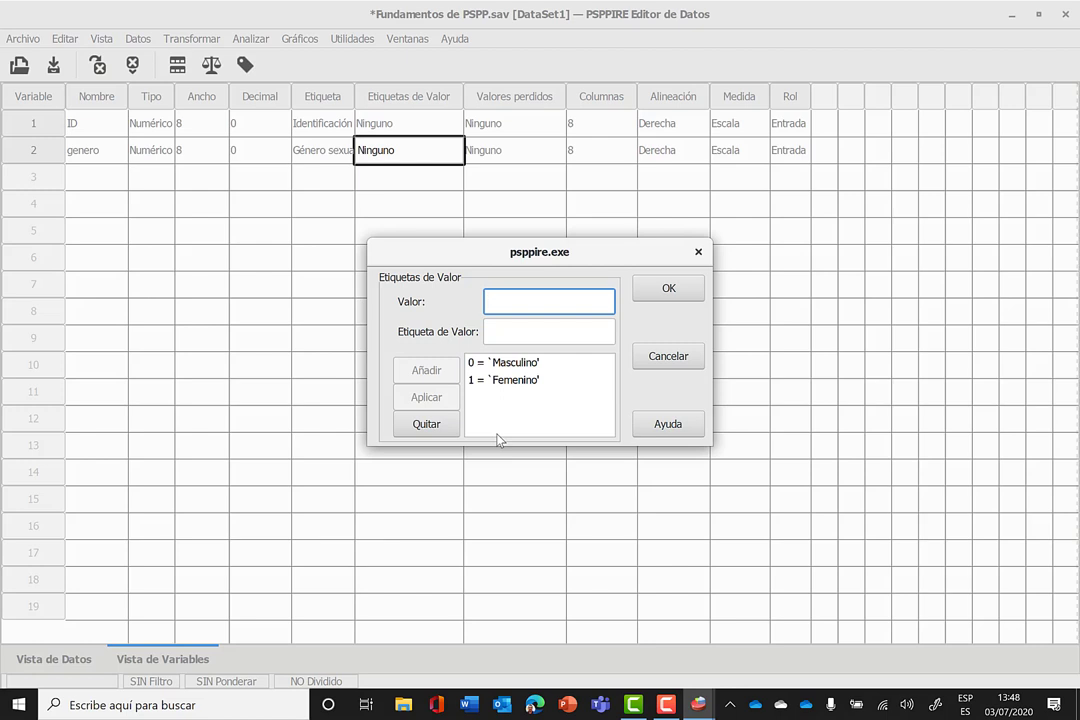
Add value 2 with the label "Transexual" to the genero value labels and remove that entry again.
text(2)
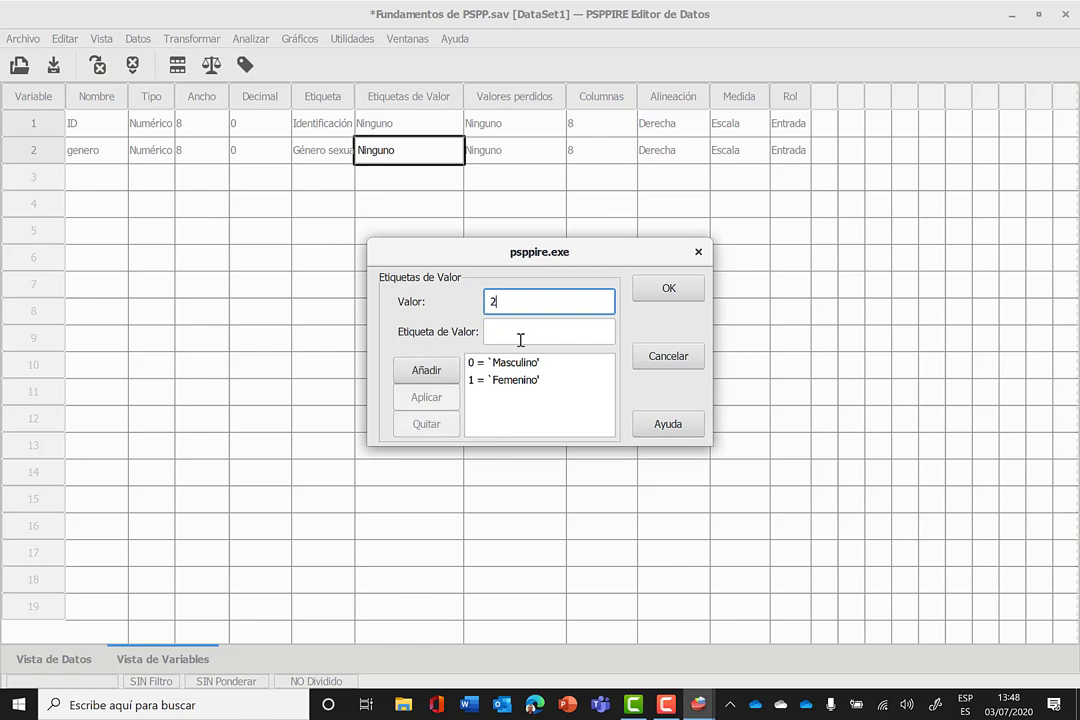
click(522, 335)
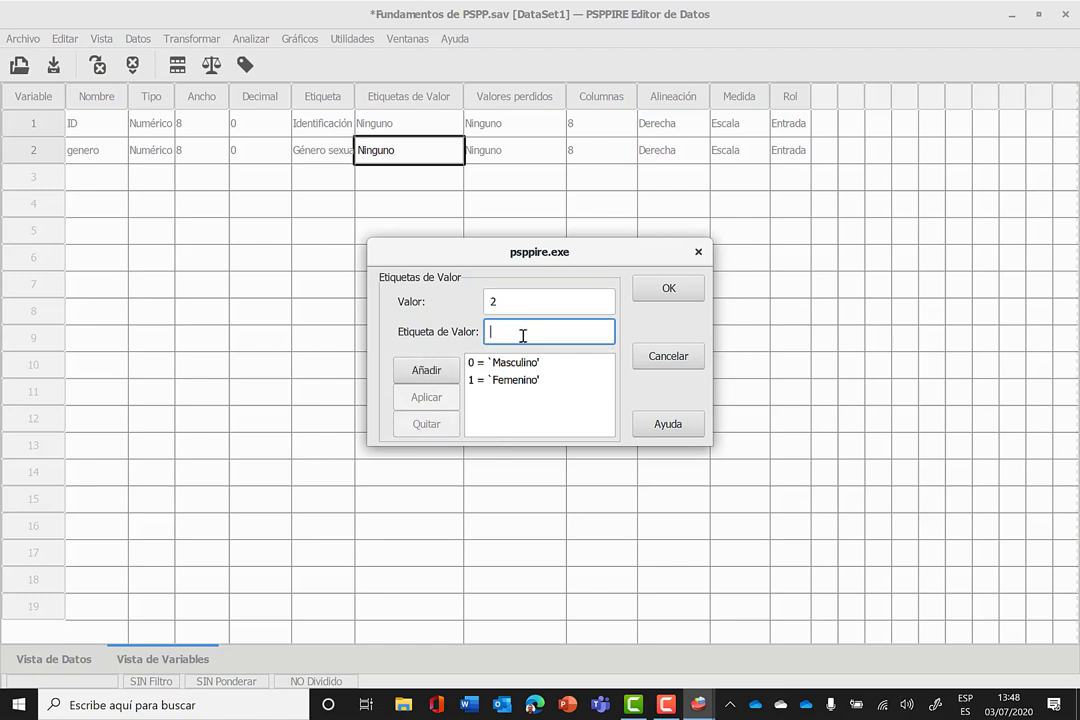
text(Transexual)
click(425, 371)
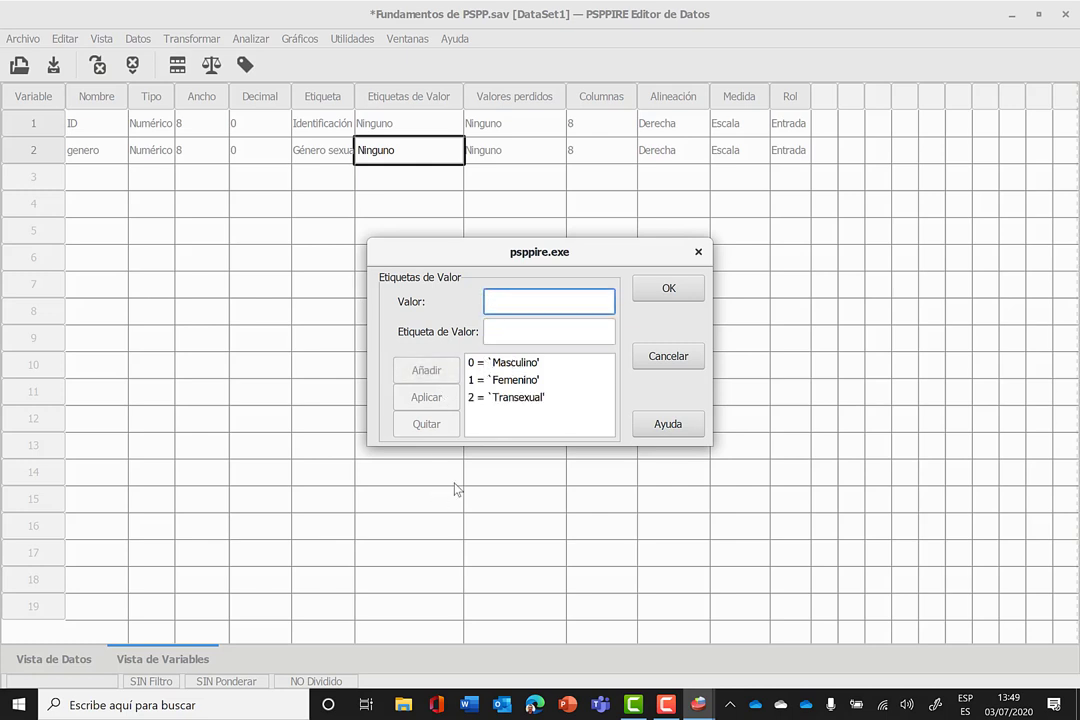
click(520, 399)
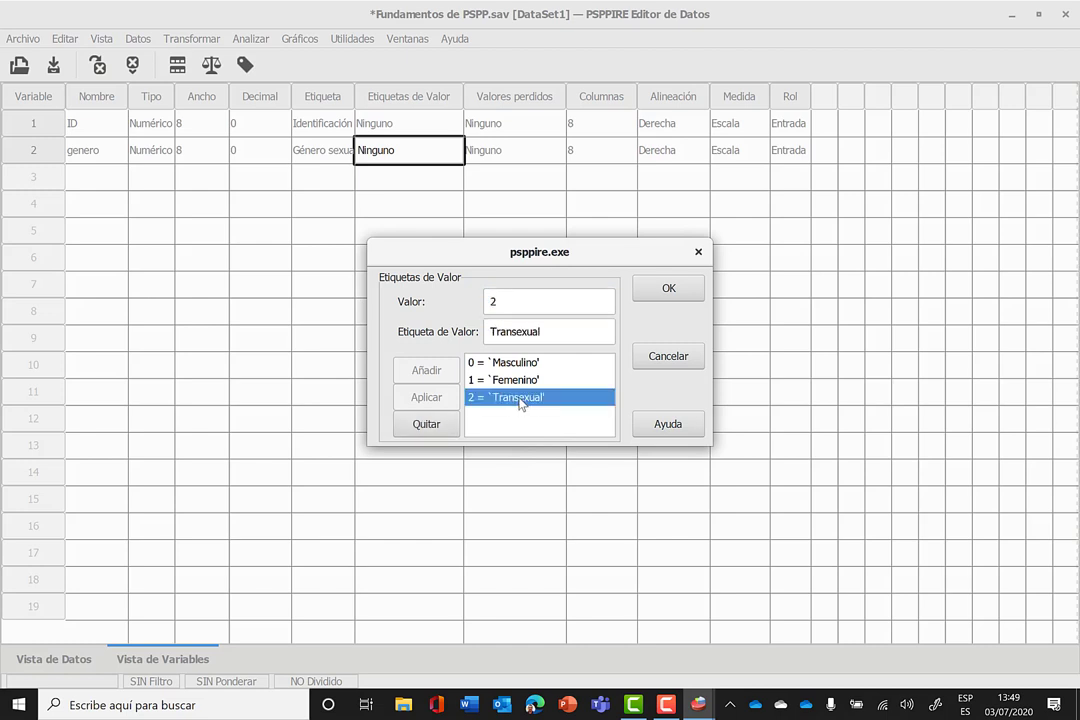
click(427, 424)
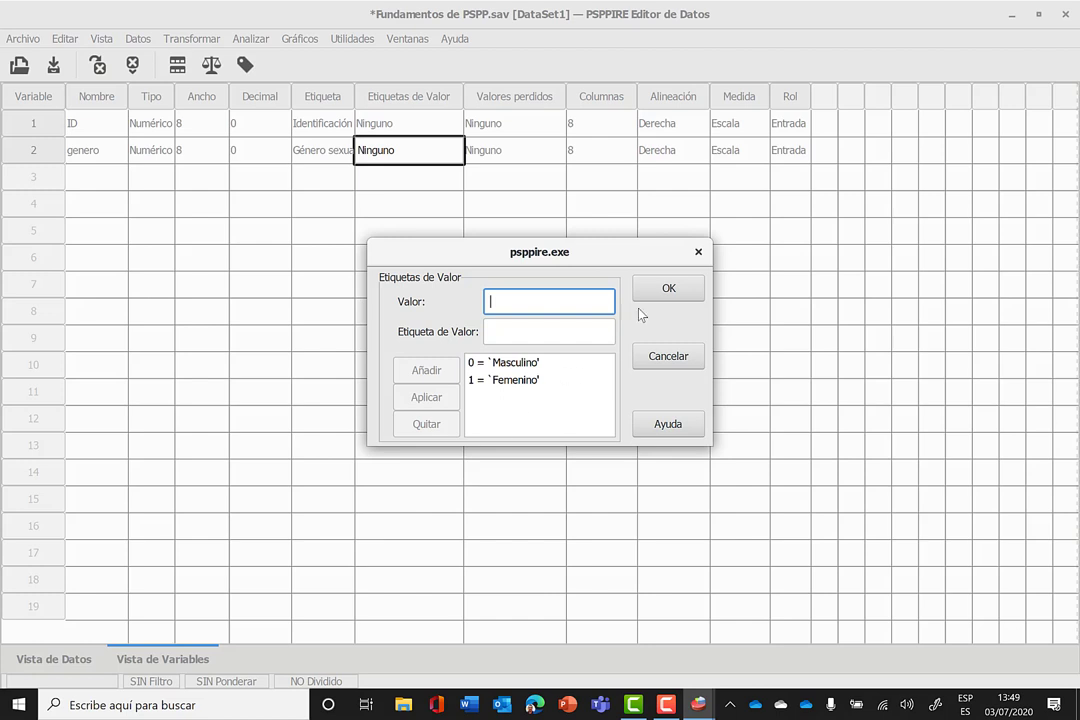
Accept the value labels of the genero variable, reopen them for review and close them again.
click(668, 290)
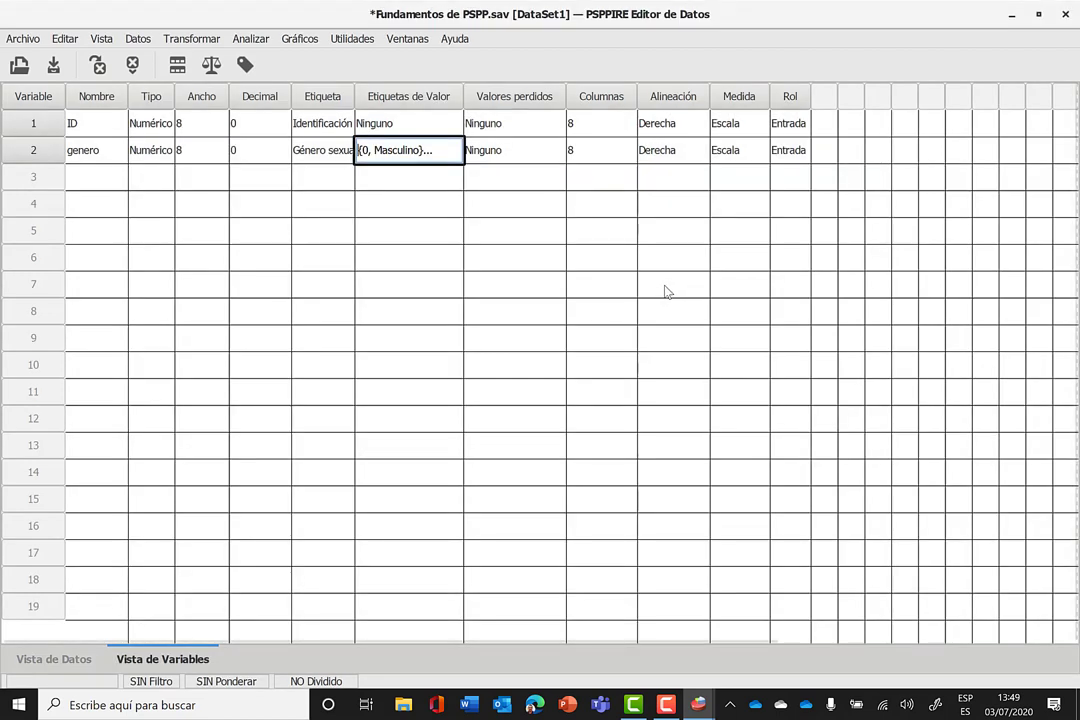
click(429, 149)
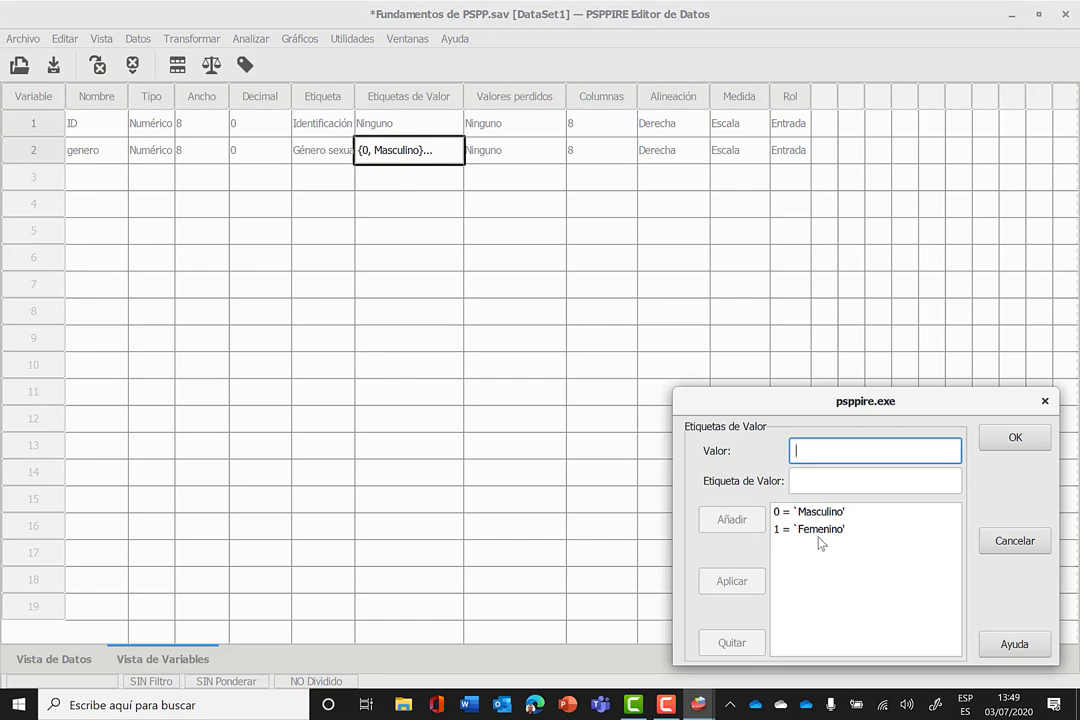
click(1017, 440)
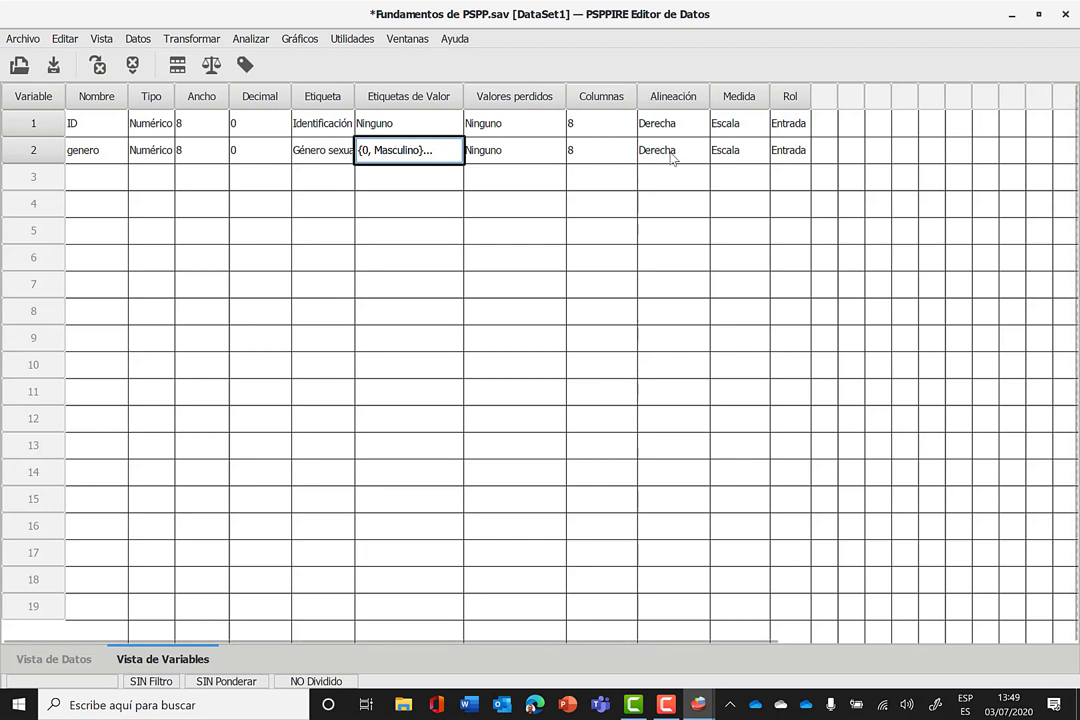
Set the measurement level of the genero variable to Nominal.
click(742, 155)
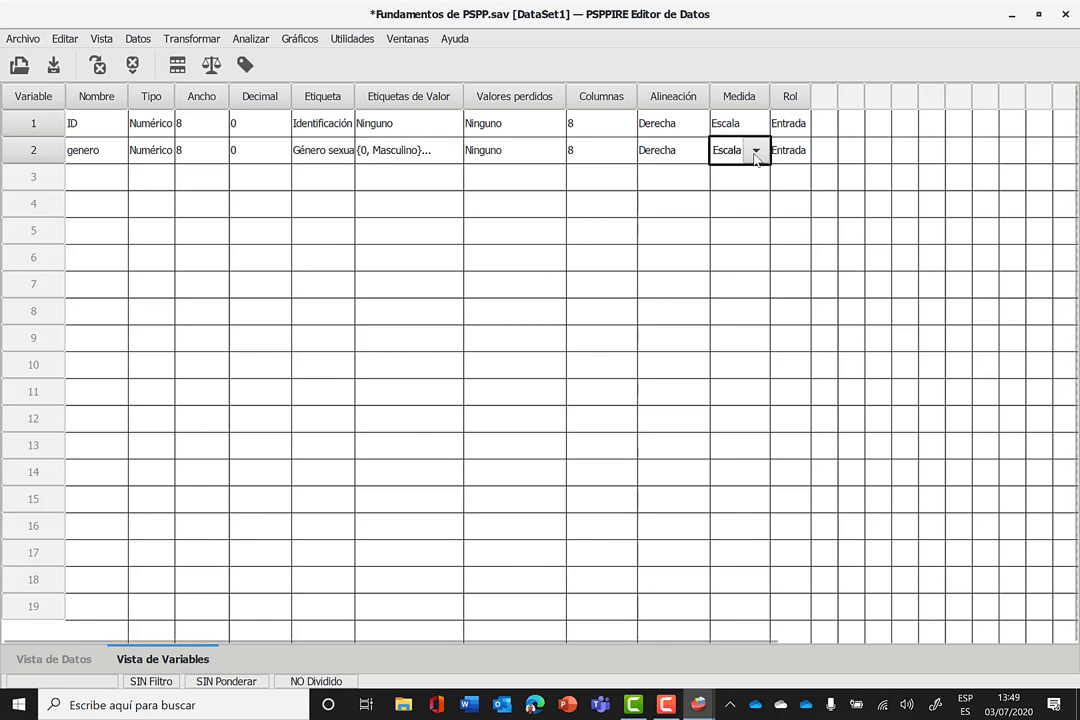
click(755, 151)
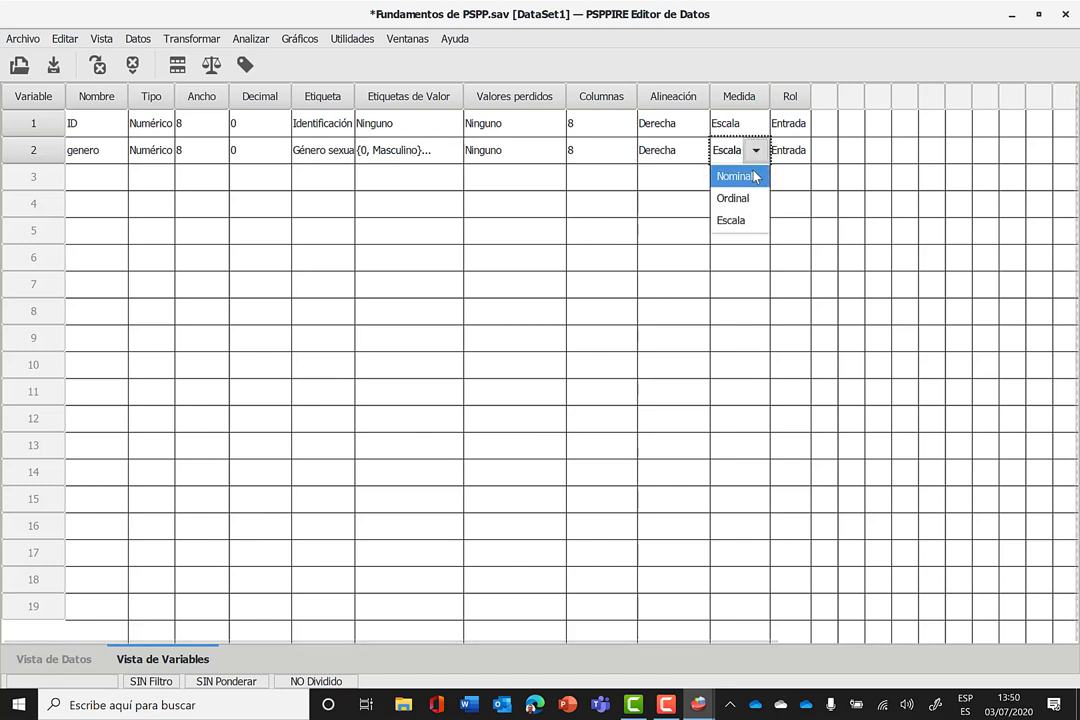
click(755, 177)
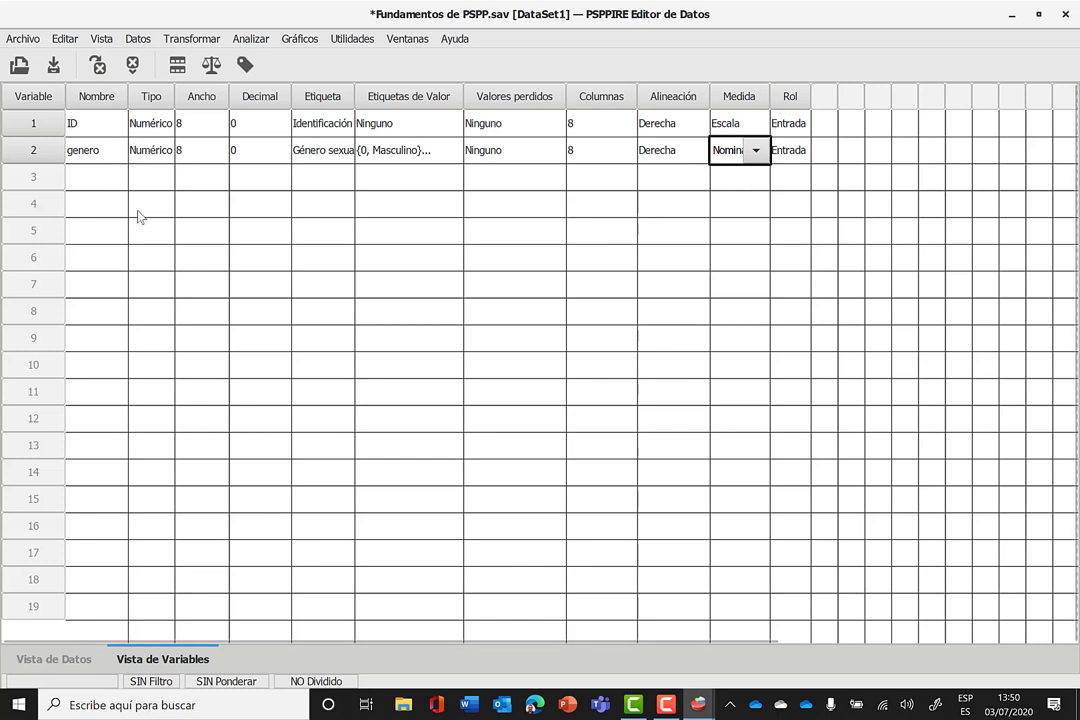
Create a third variable named Clase in the row below genero.
click(97, 178)
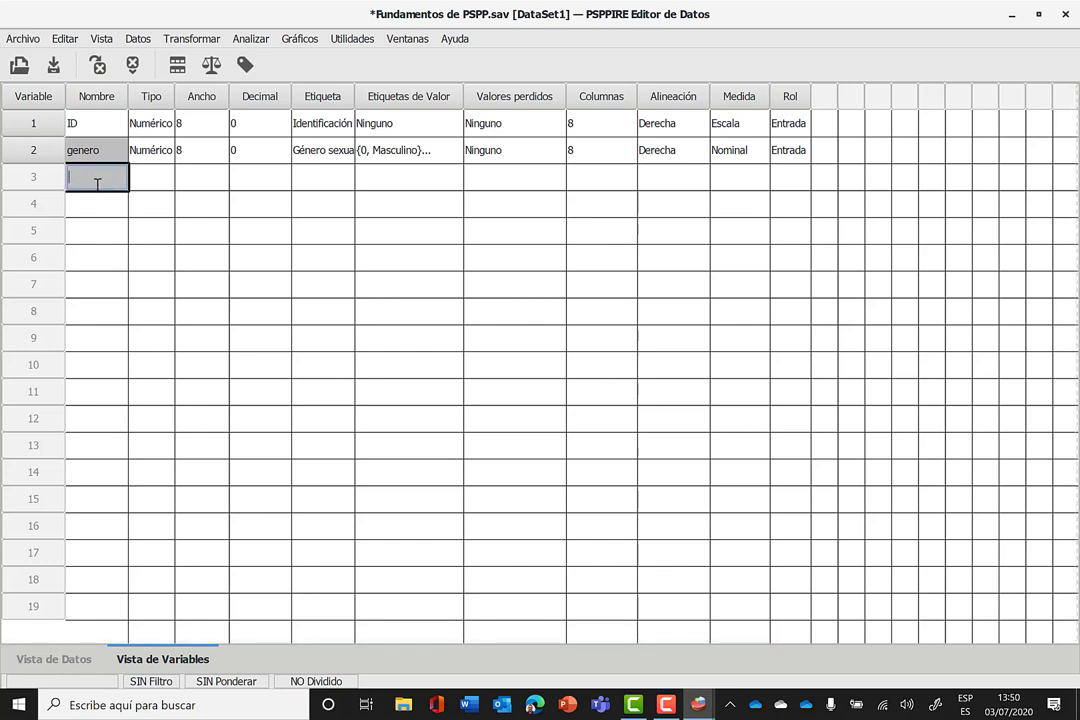
text(Clase)
key(Return)
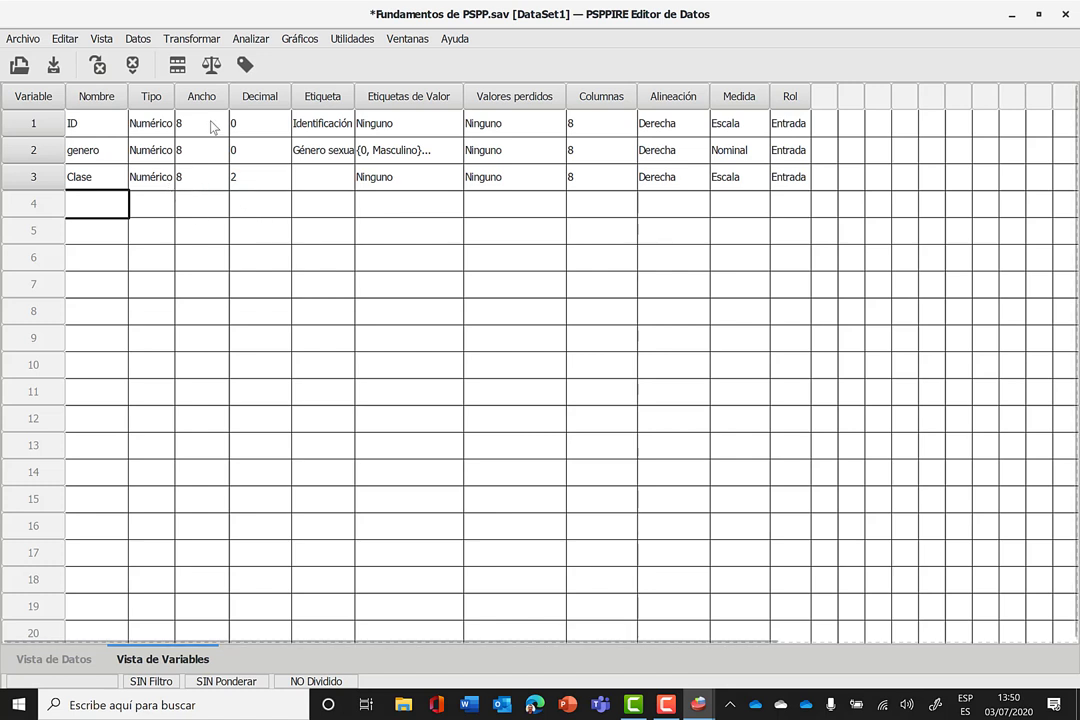
Reduce the decimal places of the Clase variable to 0.
click(245, 181)
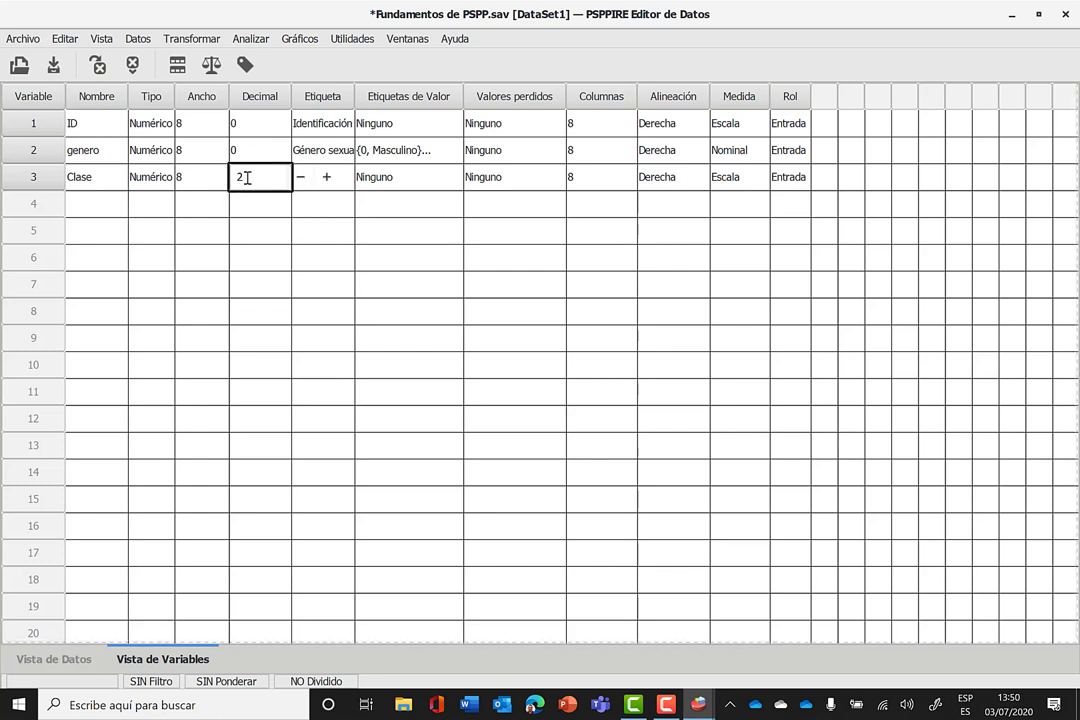
click(302, 177)
click(303, 178)
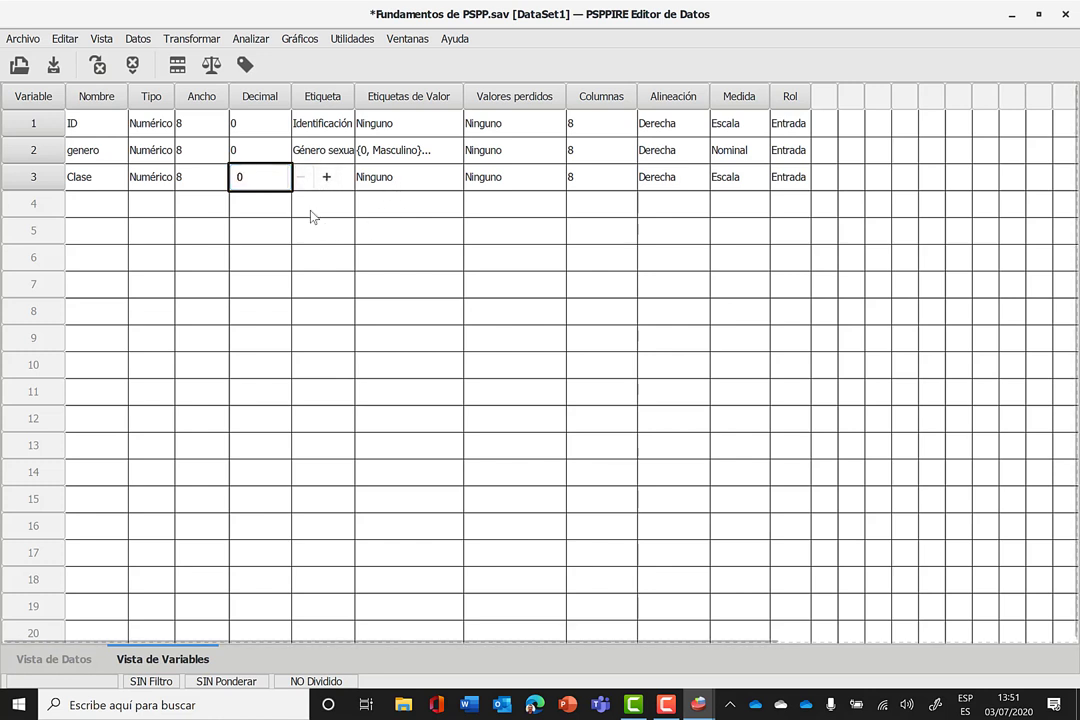
click(261, 180)
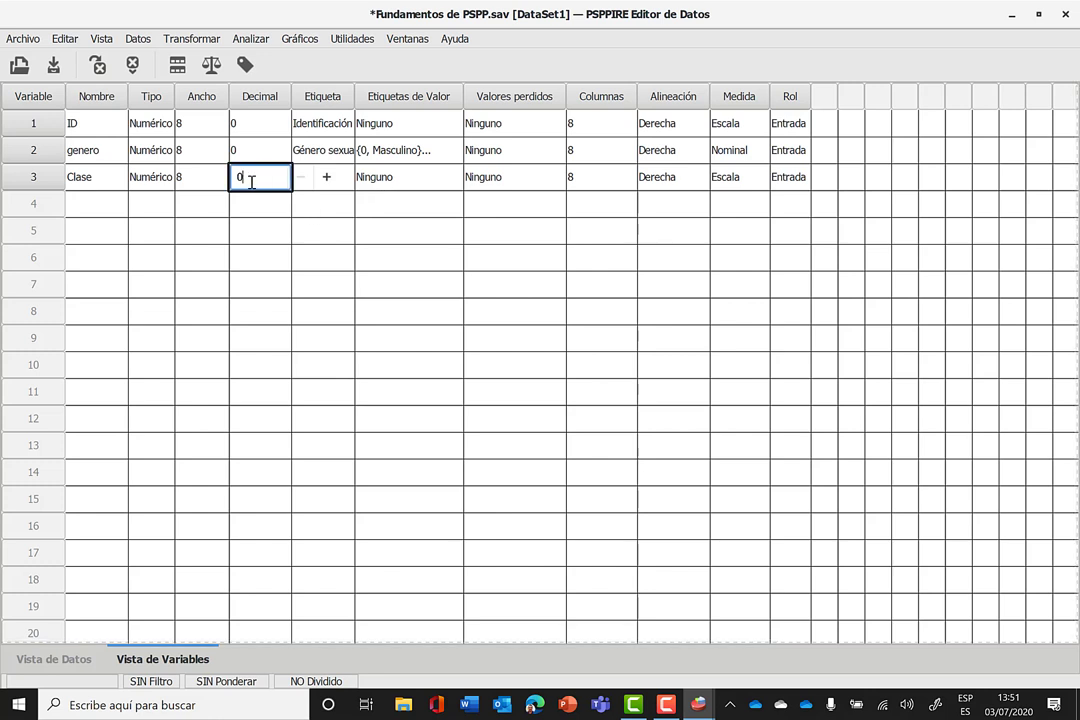
Enter "Clase social" as the label of the Clase variable.
click(349, 185)
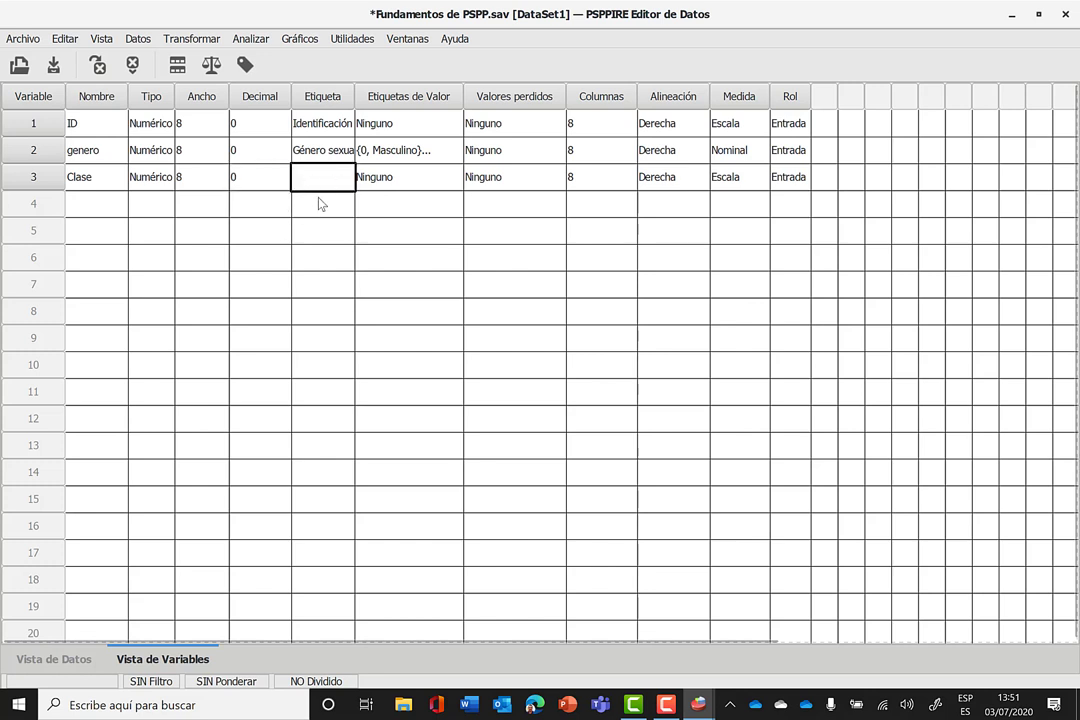
click(343, 184)
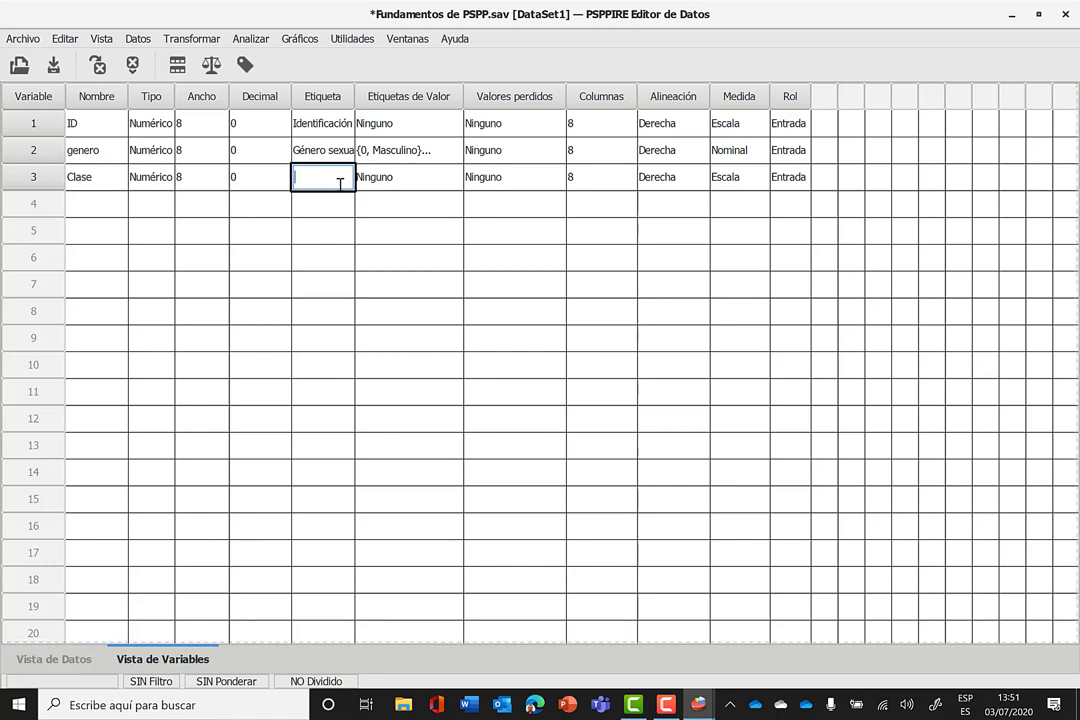
text(Clase social i)
key(BackSpace)
key(Return)
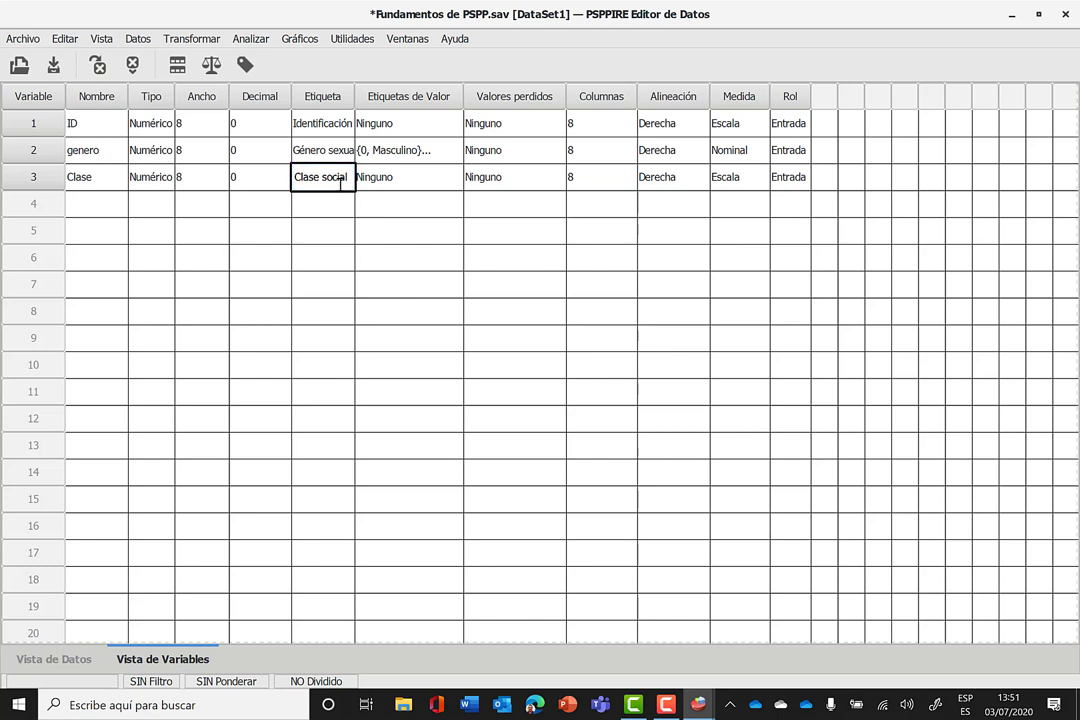
Open the value labels of the Clase variable and add value 0 with the label "Baja".
click(443, 179)
click(446, 181)
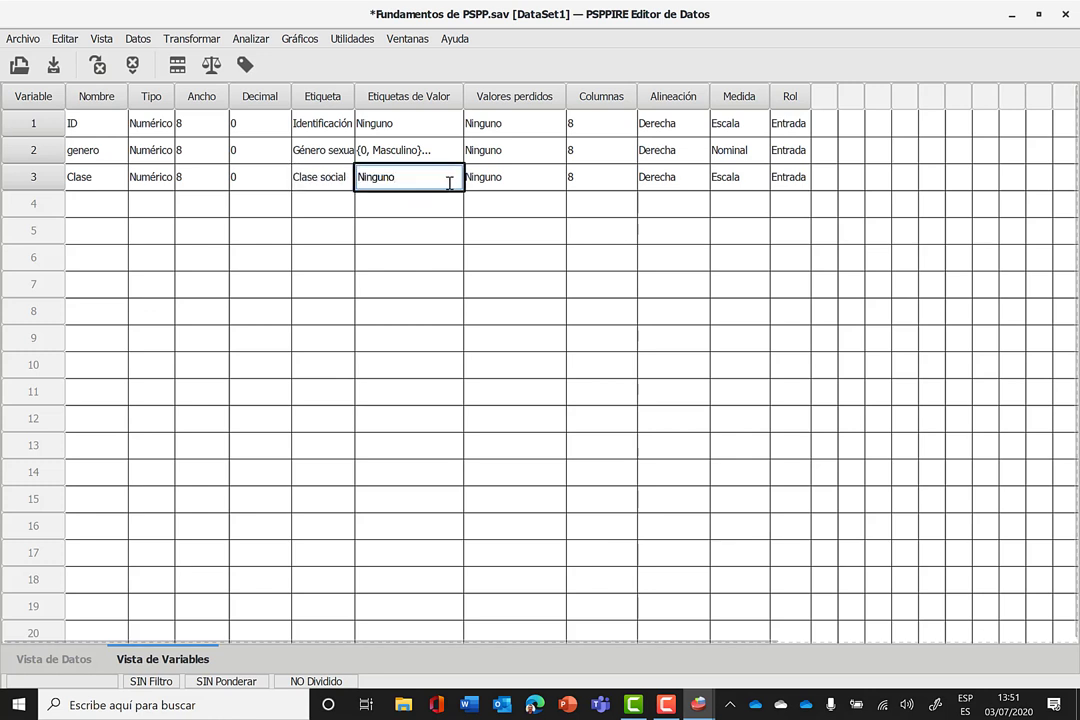
click(451, 182)
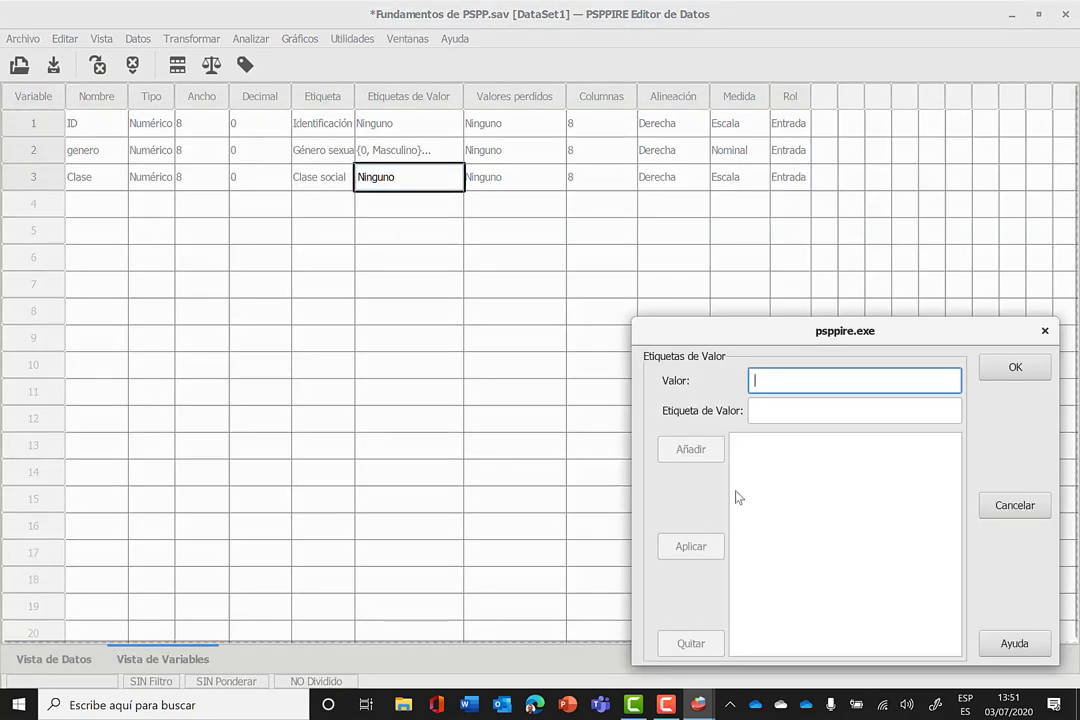
text(0)
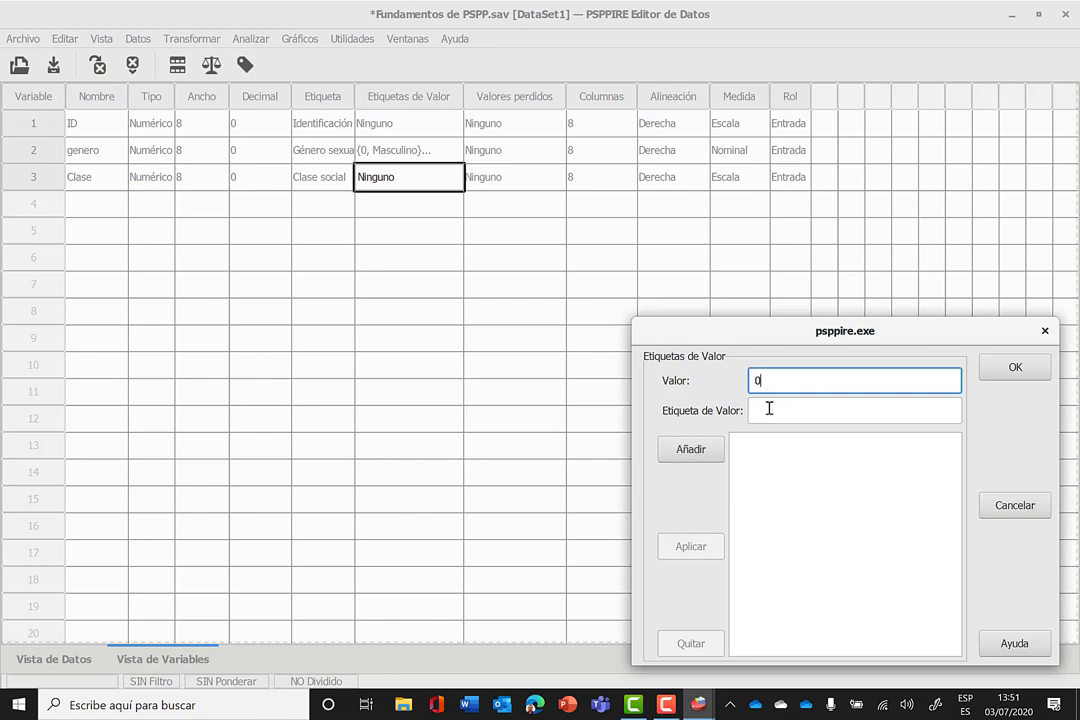
click(769, 409)
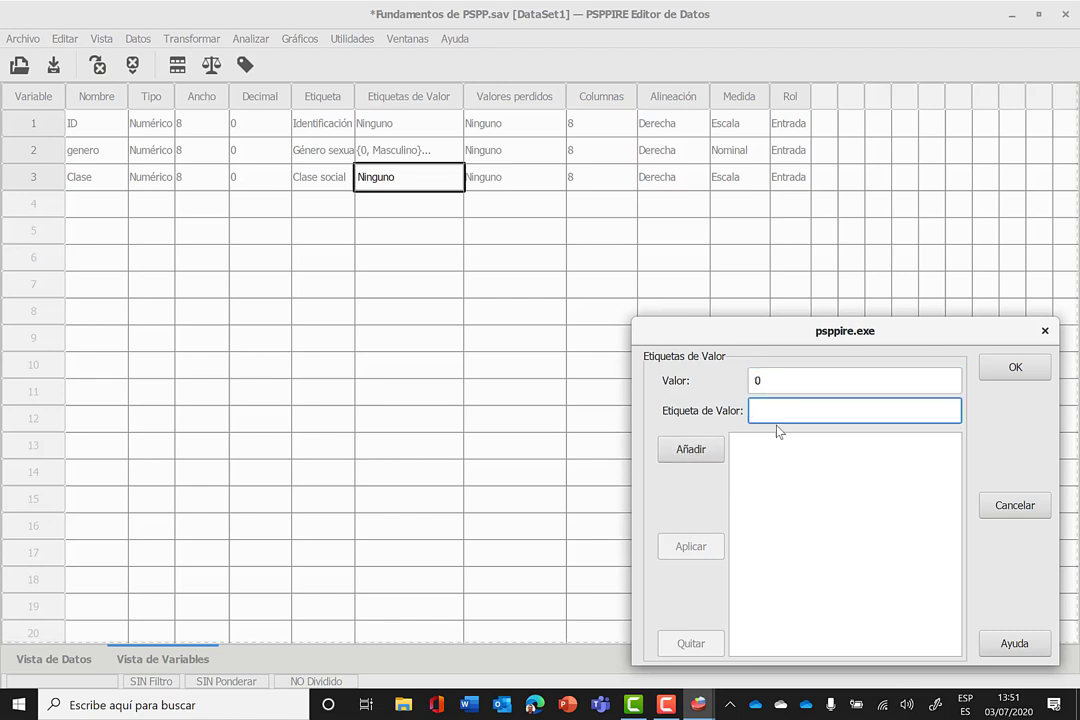
text(Baja)
click(703, 455)
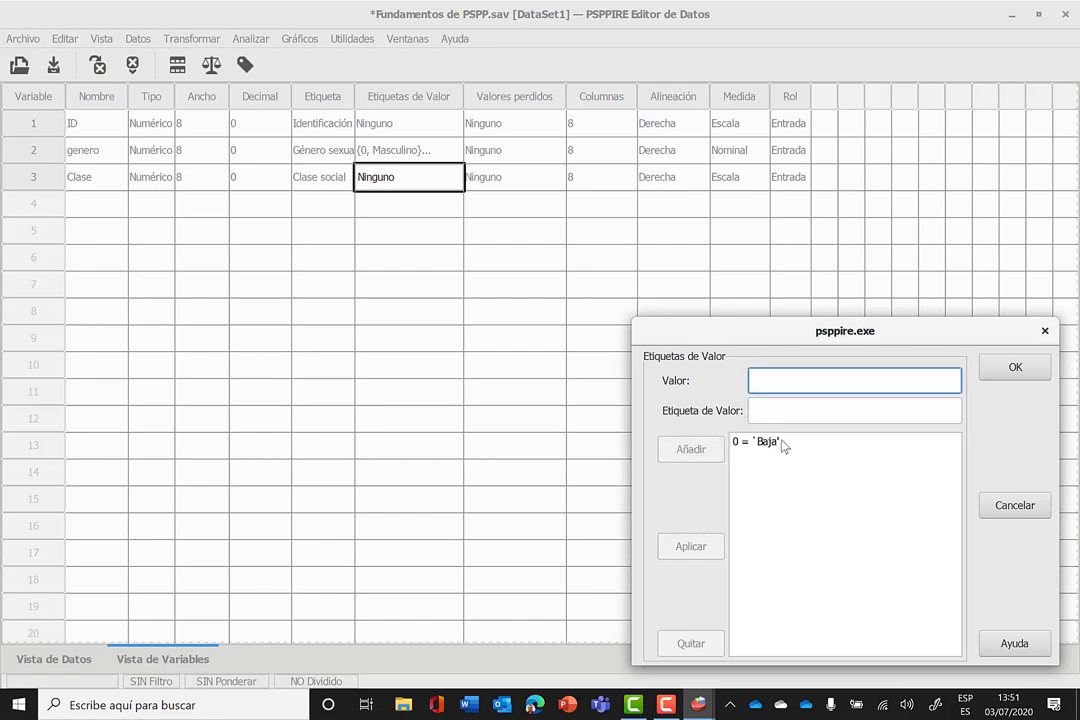
Add value 1 as "Media" and value 2 as "Alta" to the Clase value labels and confirm the set.
text(1)
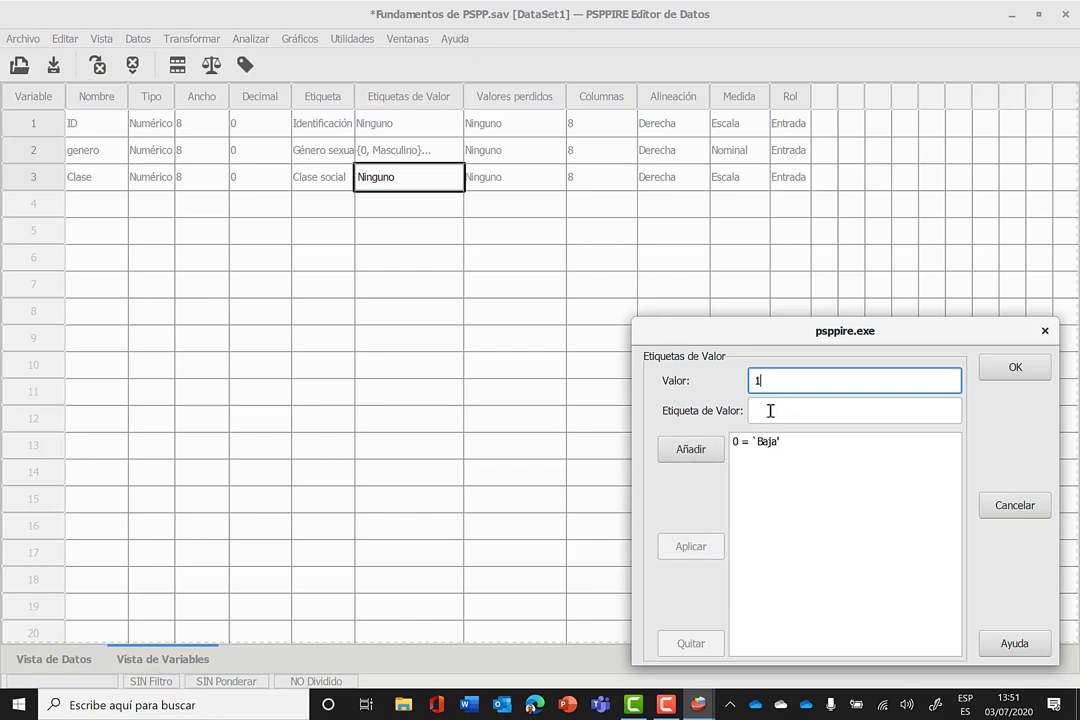
click(775, 411)
text(Media)
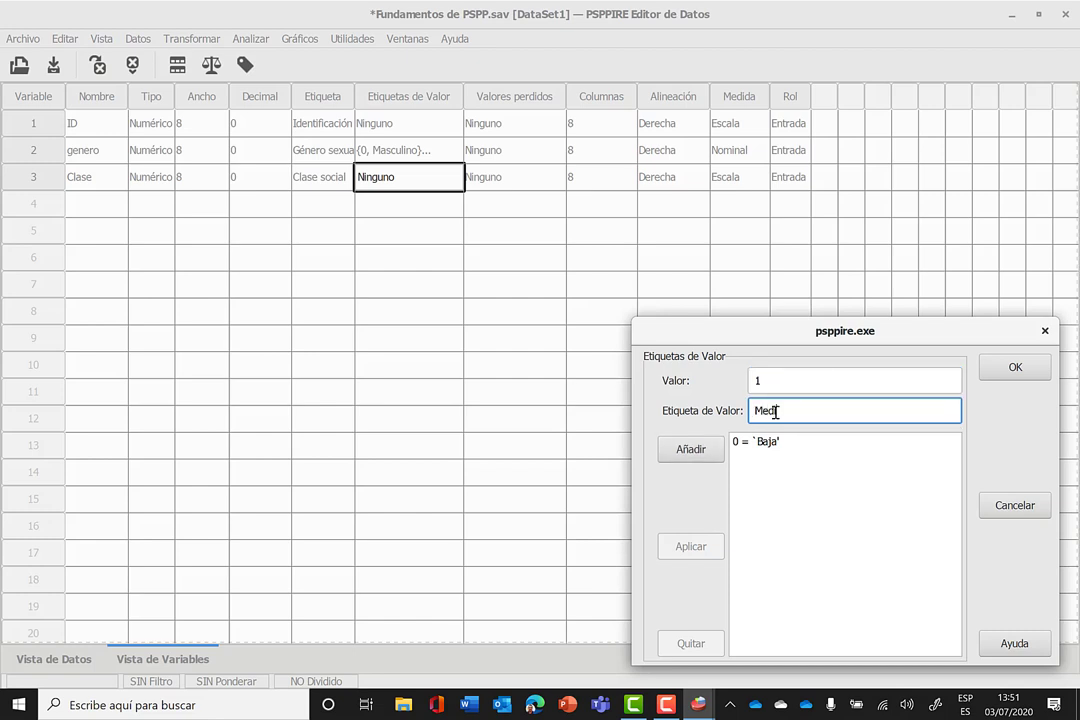
click(697, 455)
text(2)
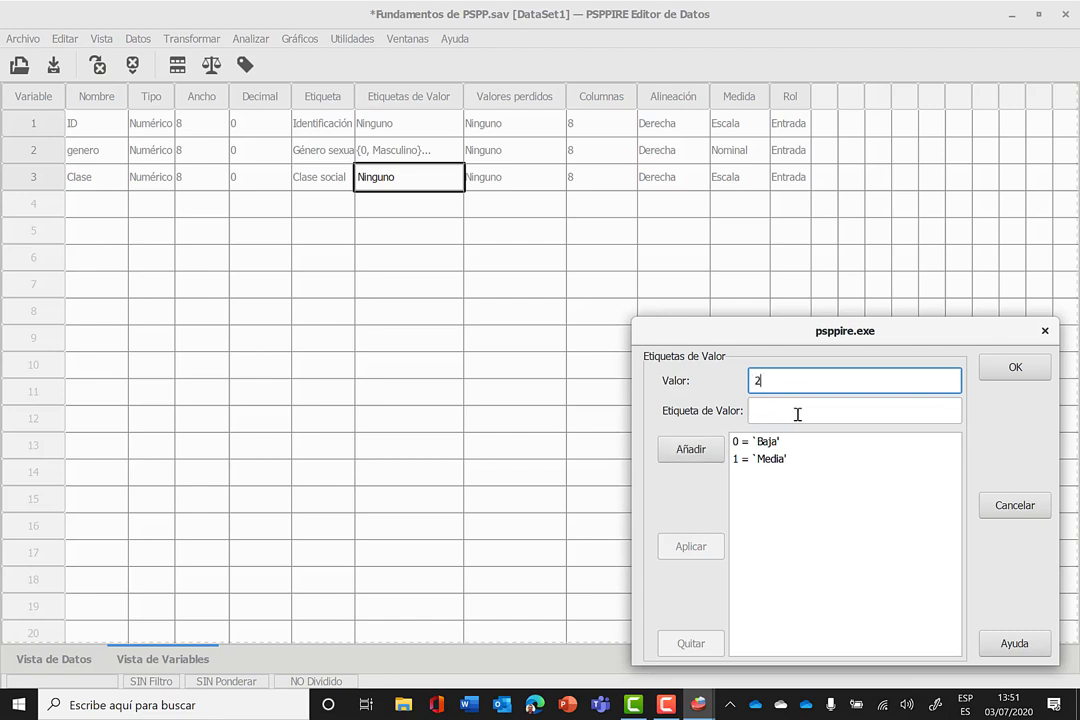
click(781, 411)
text(Alta)
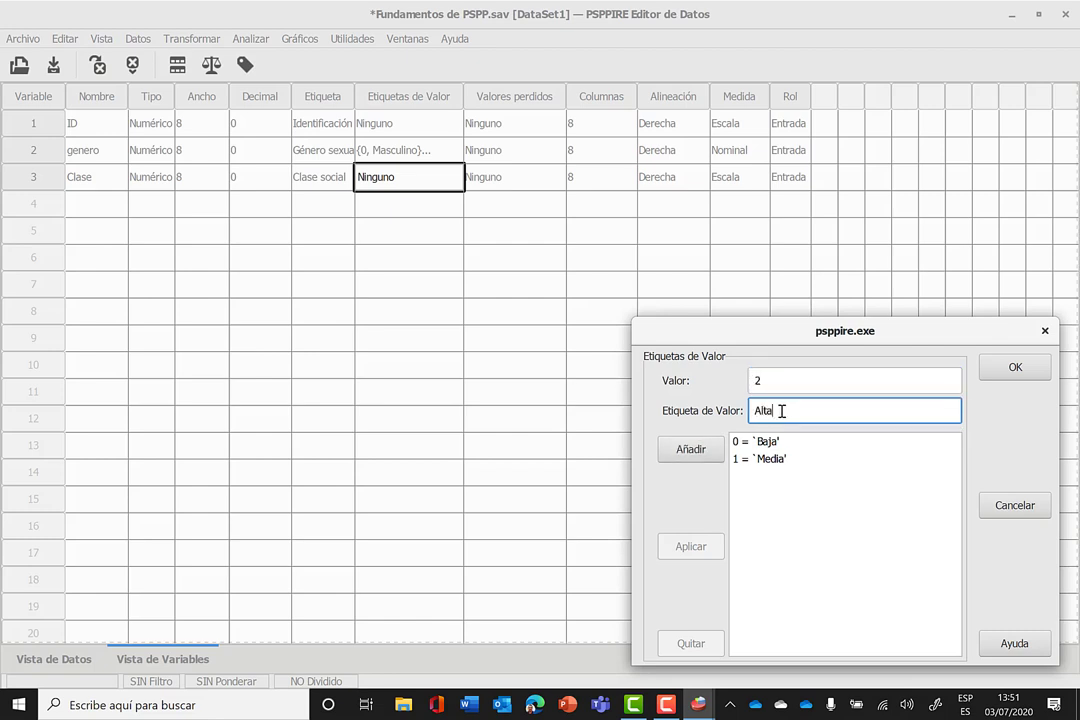
click(697, 451)
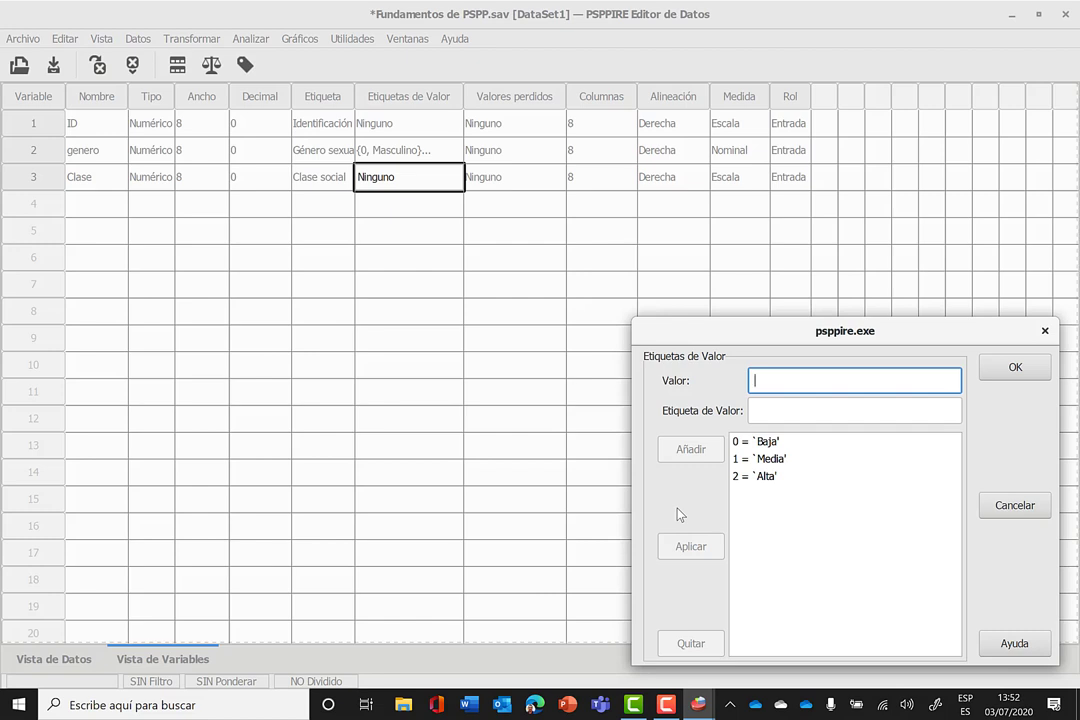
click(1014, 368)
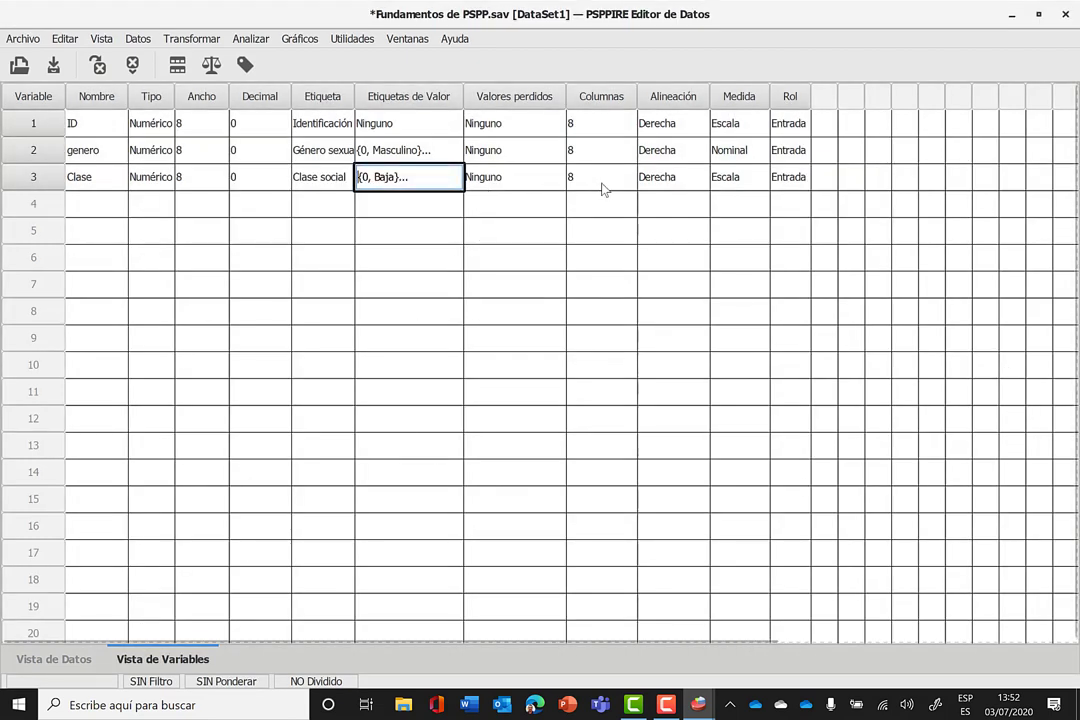
Set the measurement level of the Clase variable to Ordinal.
click(755, 185)
click(756, 180)
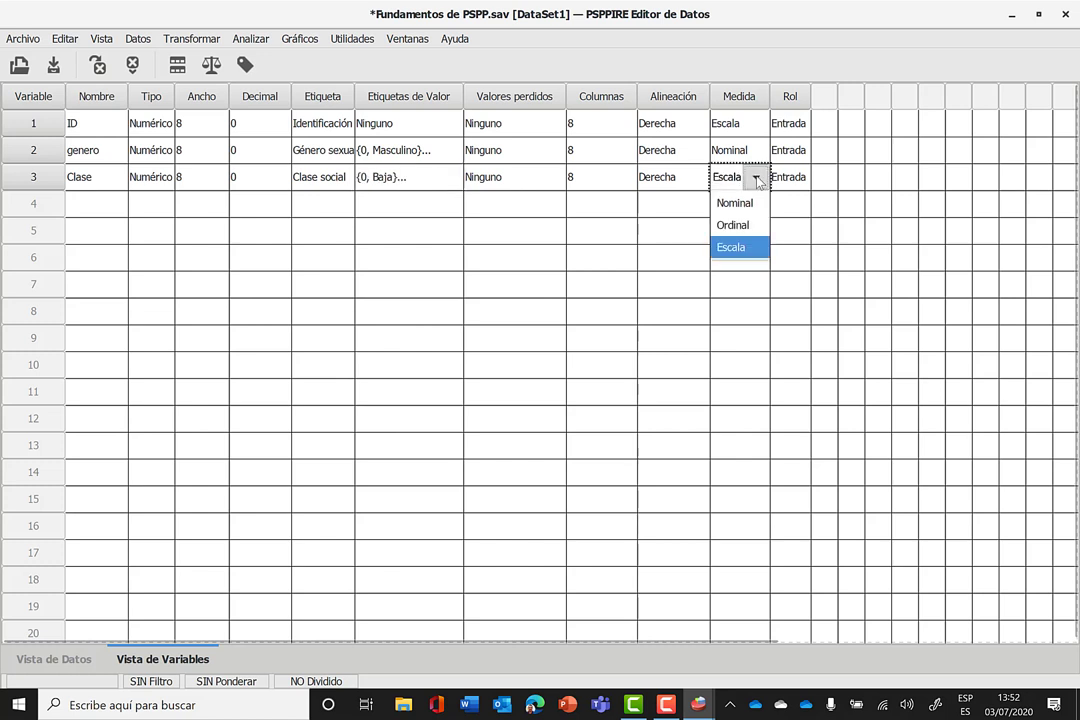
click(738, 226)
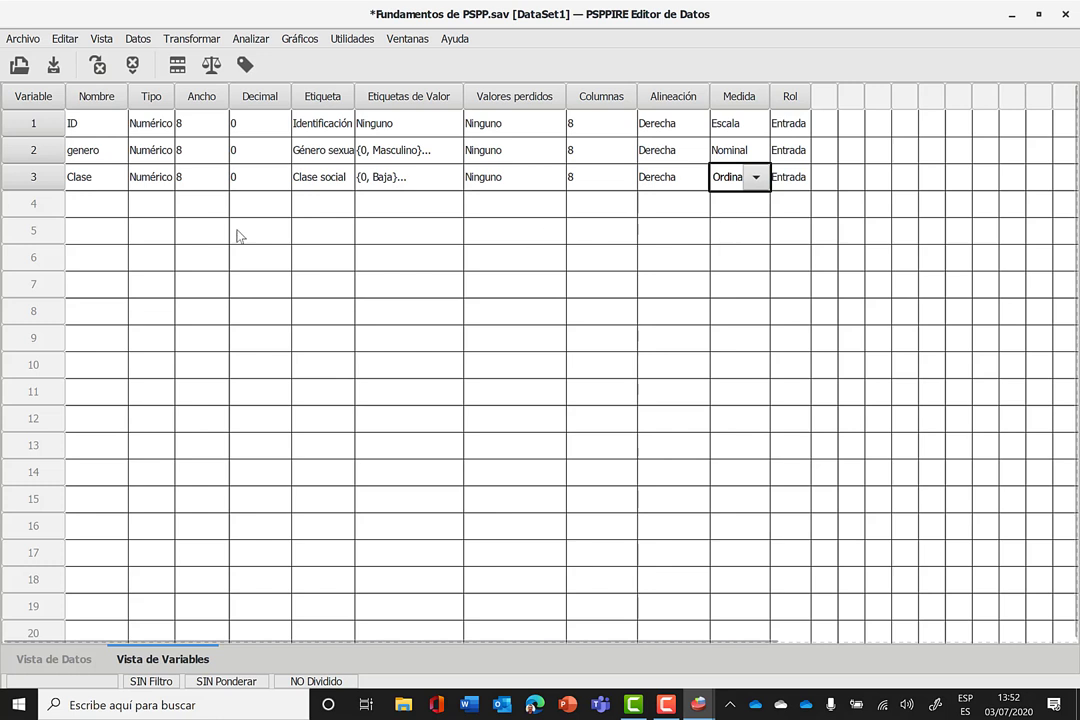
Create a fourth variable named IQ in the row below Clase.
click(78, 207)
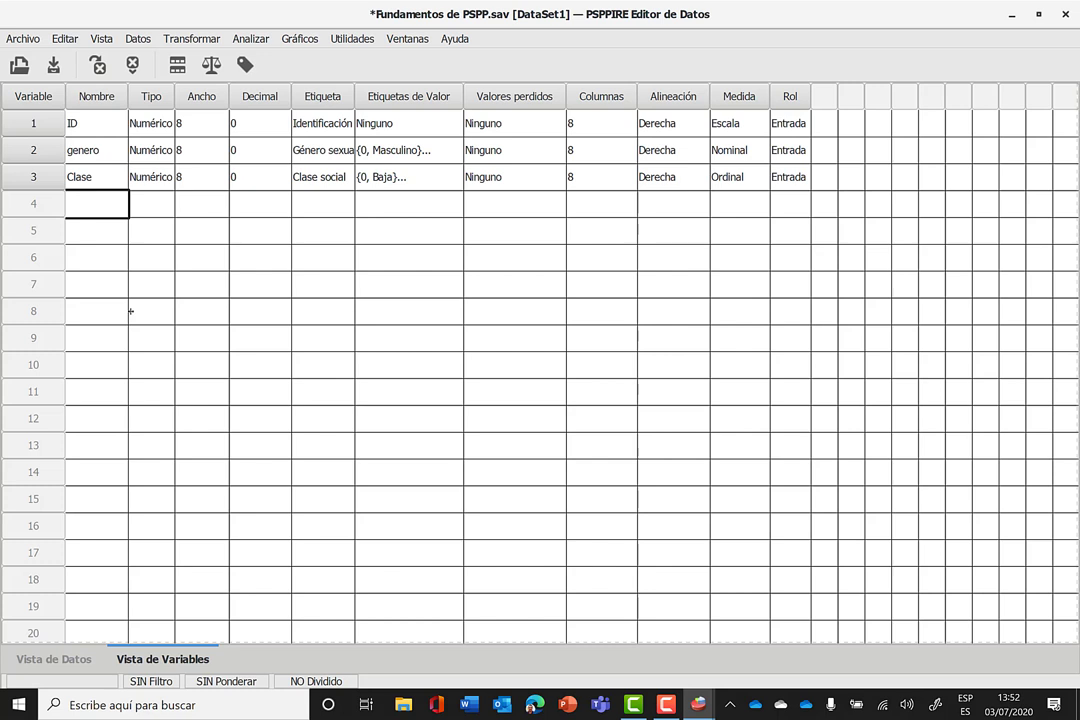
text(IW)
key(BackSpace)
text(Q)
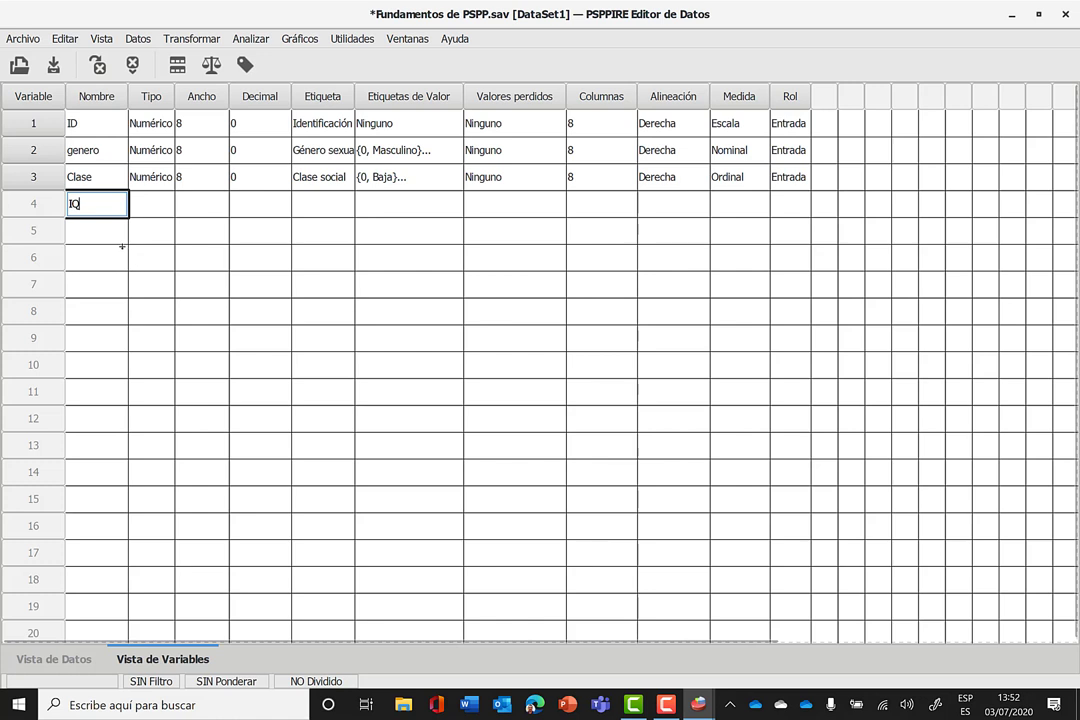
key(Return)
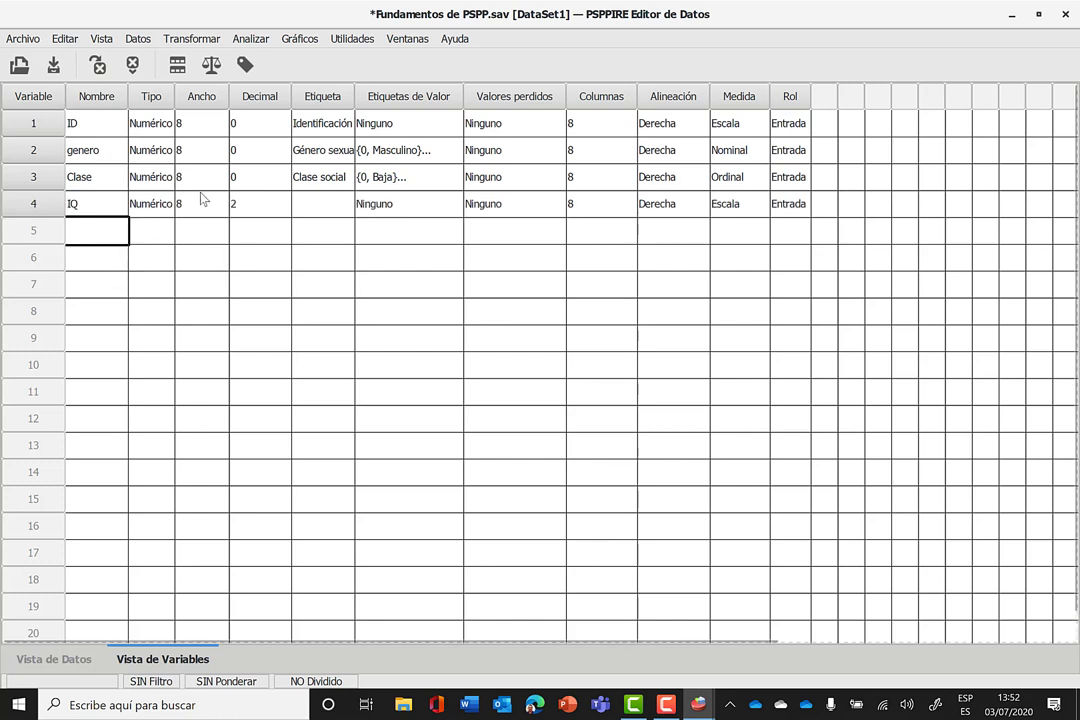
Reduce the decimal places of the IQ variable to 0.
click(268, 204)
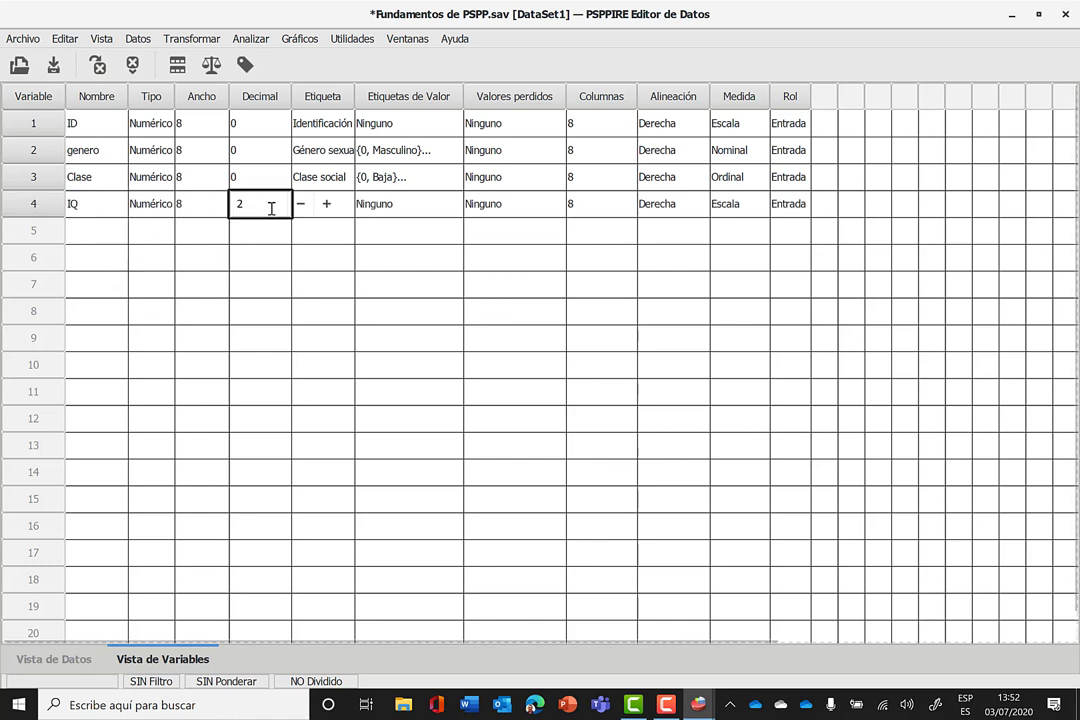
click(300, 204)
click(300, 204)
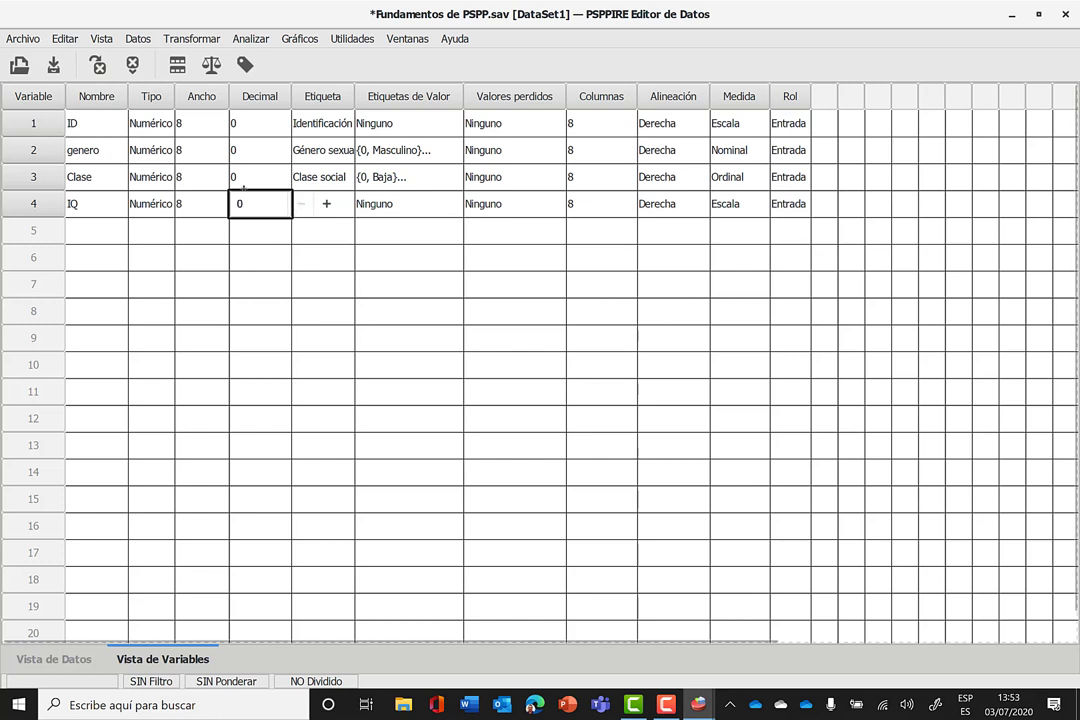
click(265, 210)
Enter "Puntuación total de inteligencia" as the label of the IQ variable.
click(349, 211)
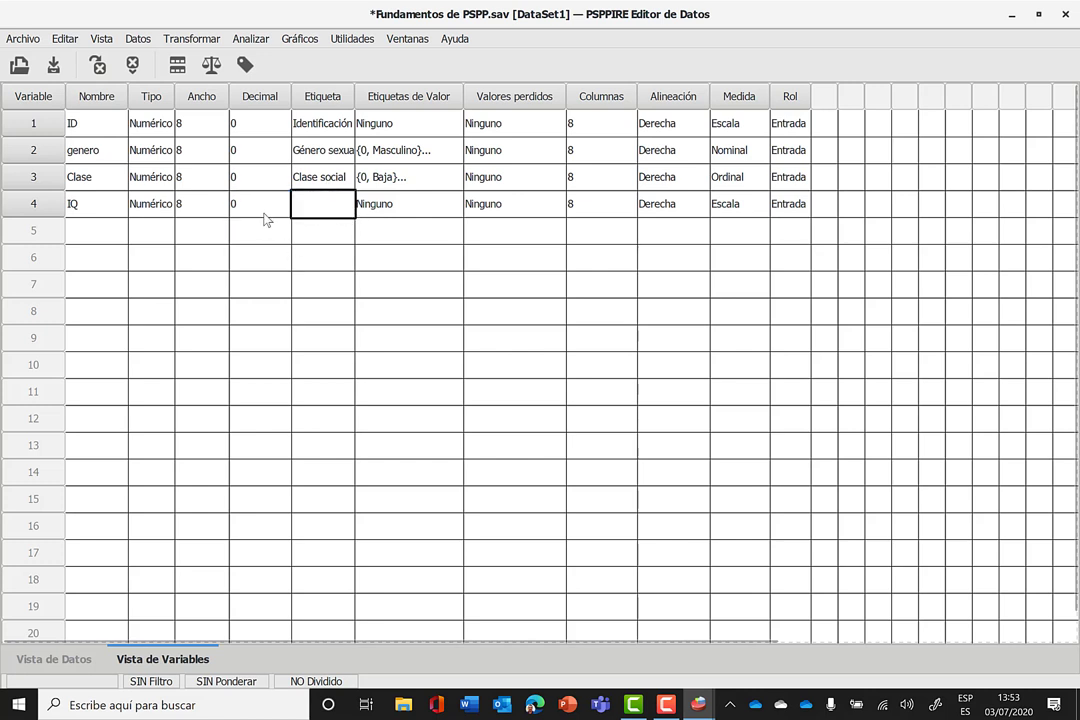
click(313, 208)
text(Puntuació)
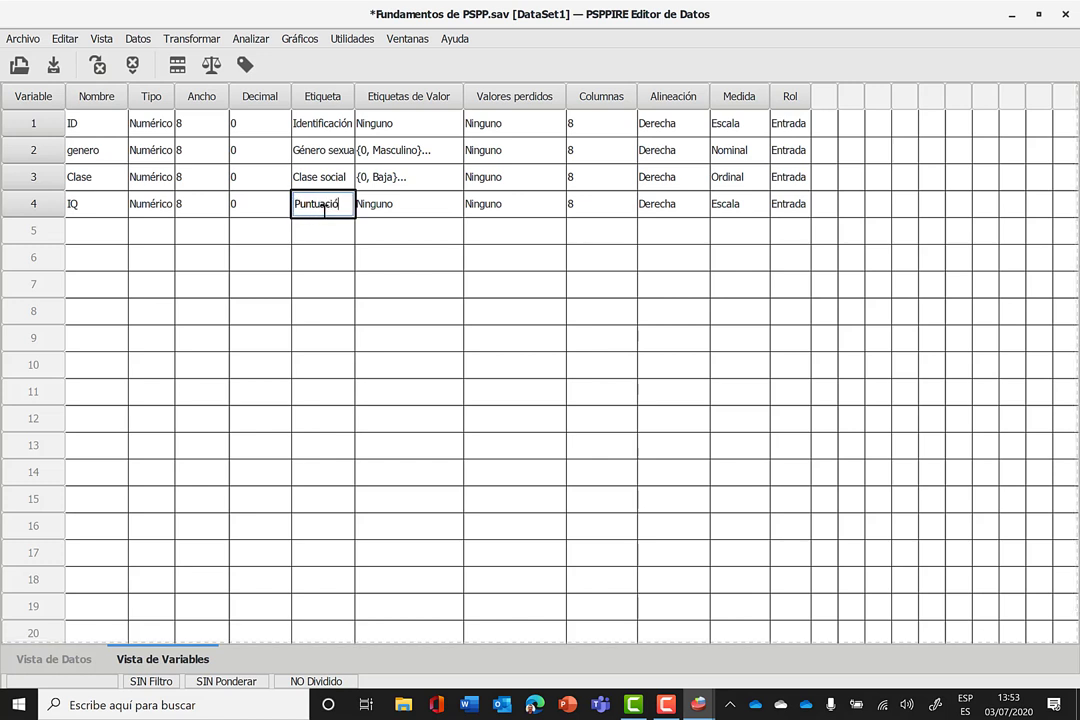
text(n de)
key(BackSpace)
key(BackSpace)
text(total de inteligencia)
key(Return)
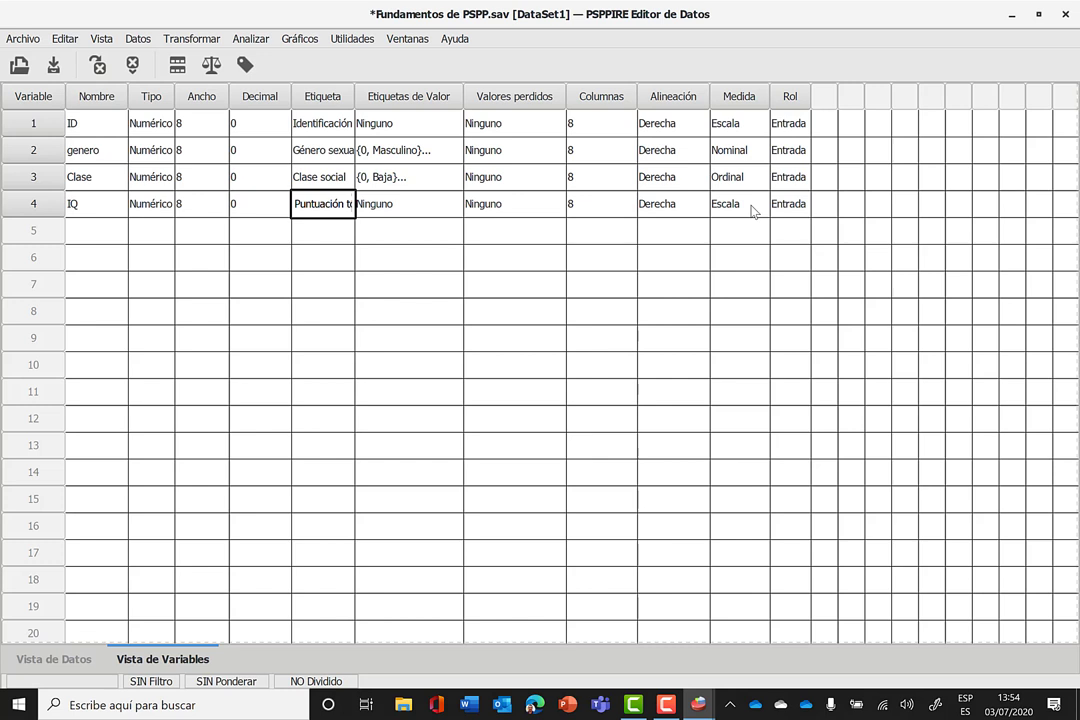
Try to create a fifth variable named "Item 1", with a space, in the row below IQ.
click(110, 232)
click(114, 231)
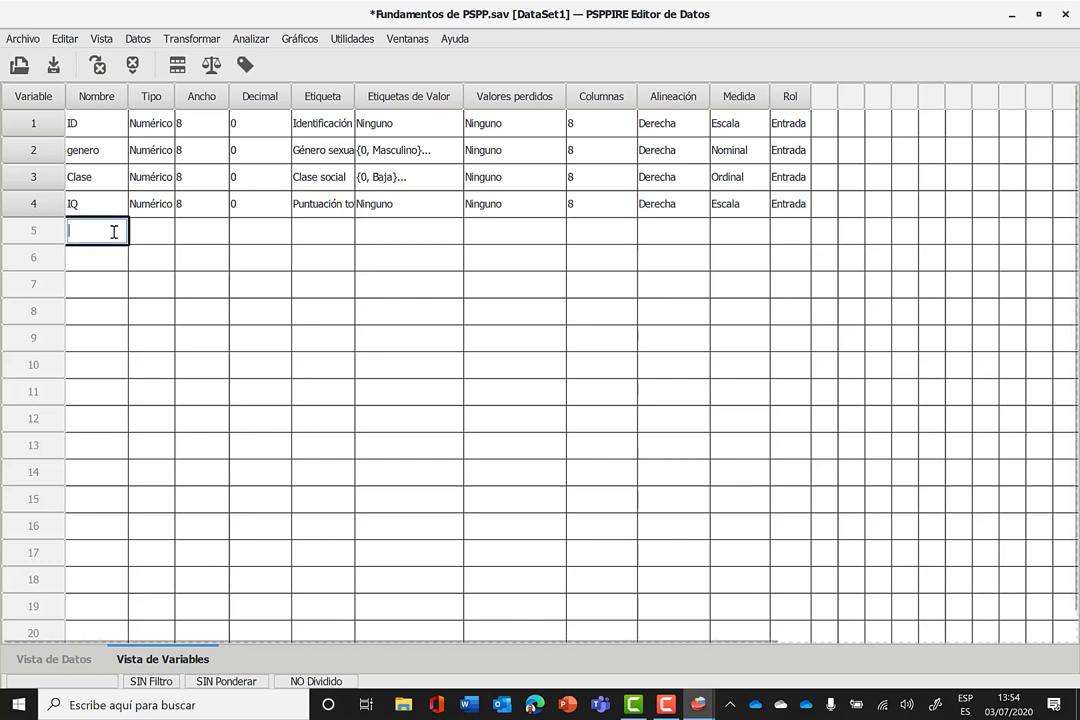
text(Item)
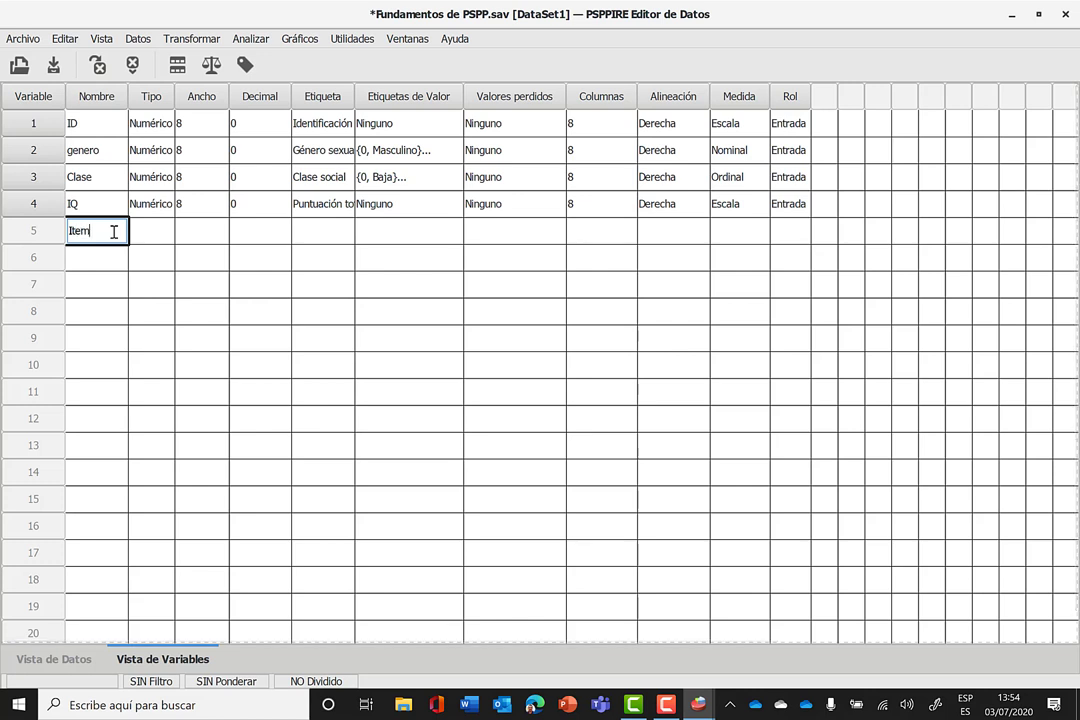
text( 1)
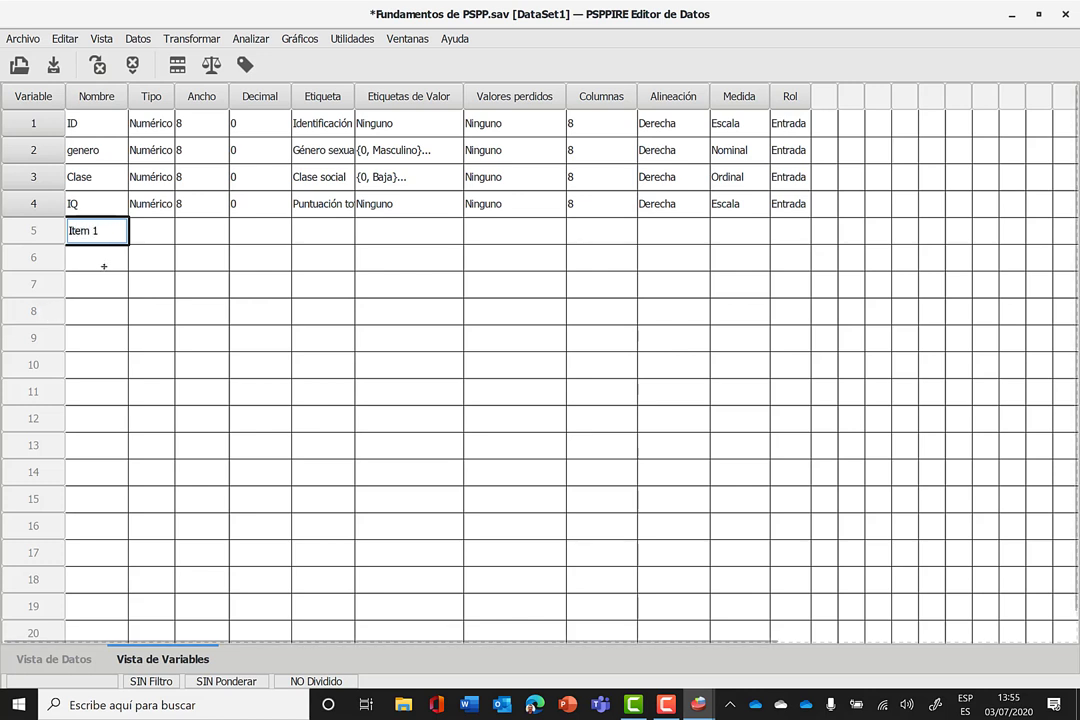
click(155, 233)
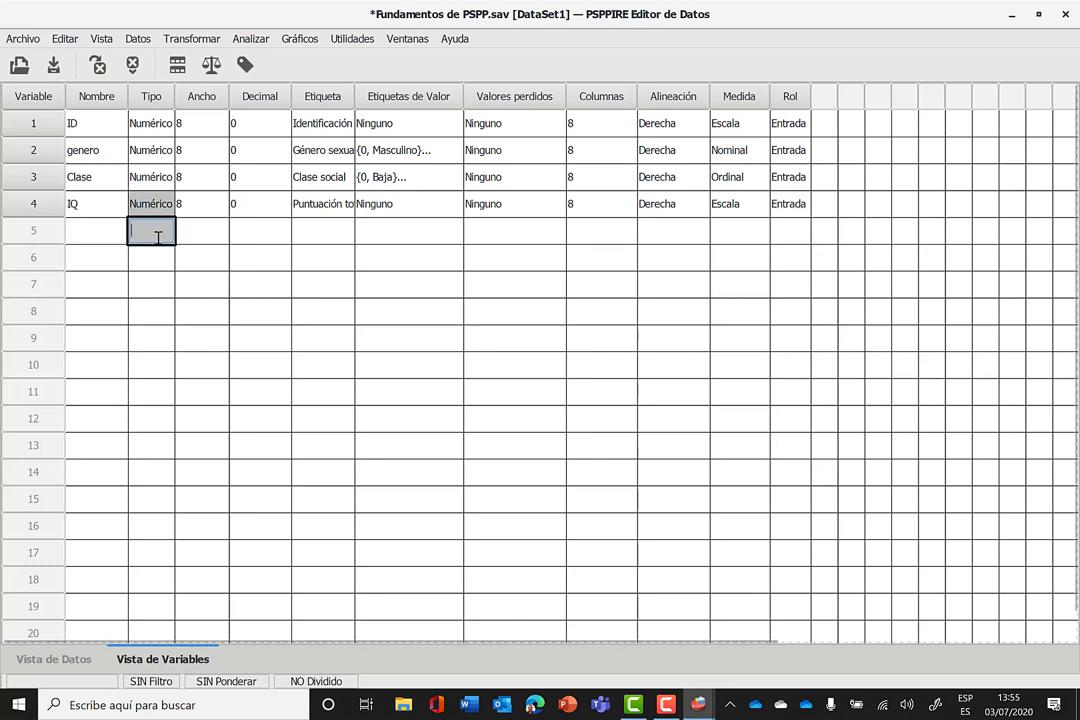
click(103, 235)
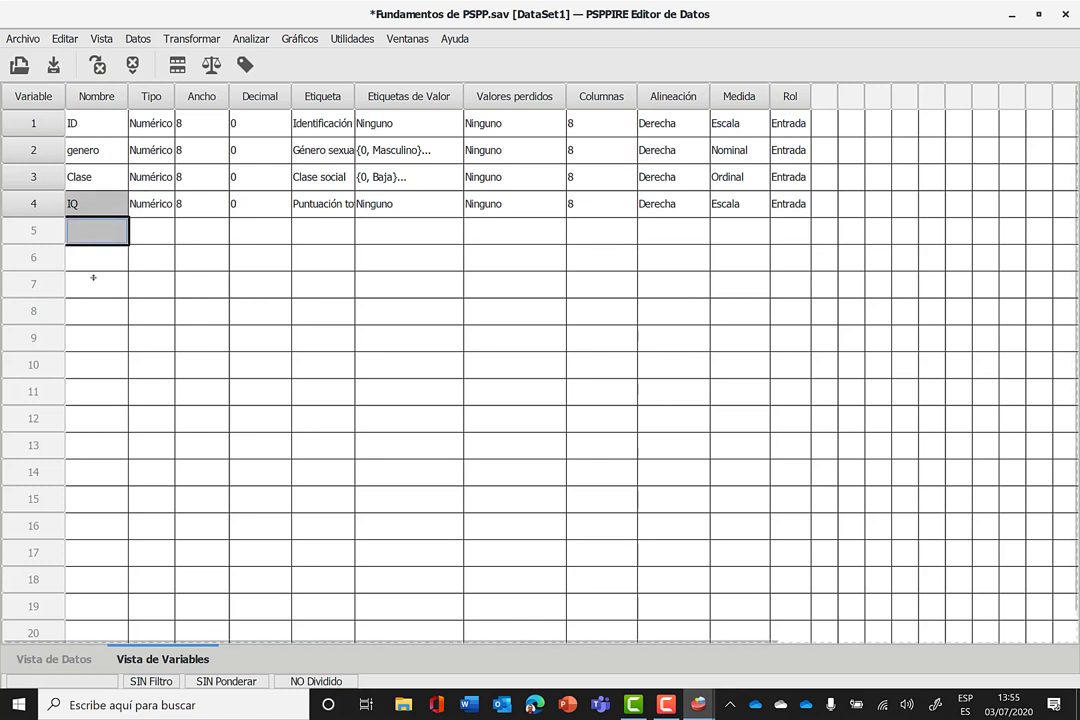
Create a fifth variable in the empty row below IQ.
click(89, 261)
click(92, 232)
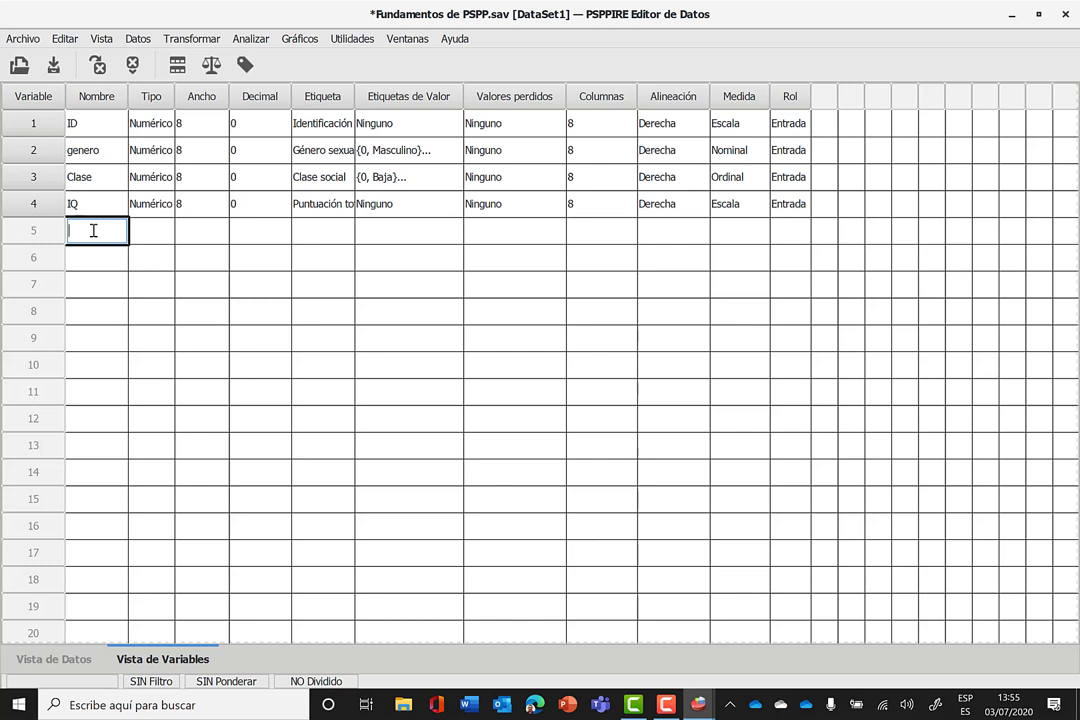
text(Item)
key(Return)
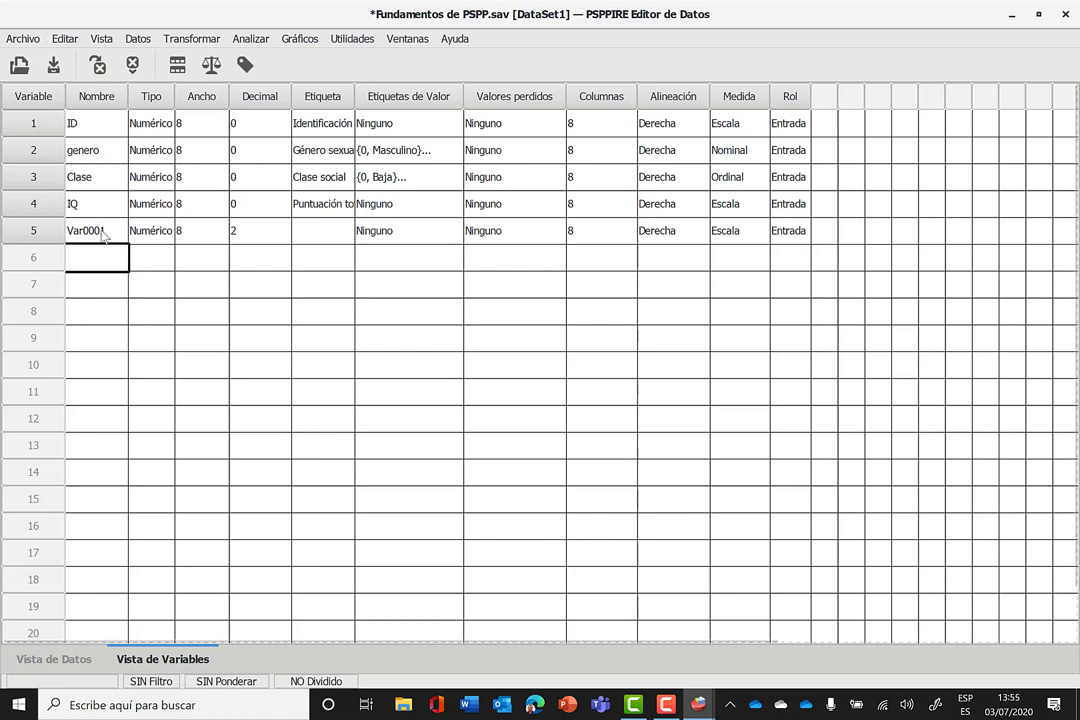
Rename the fifth variable as Item_1.
click(104, 231)
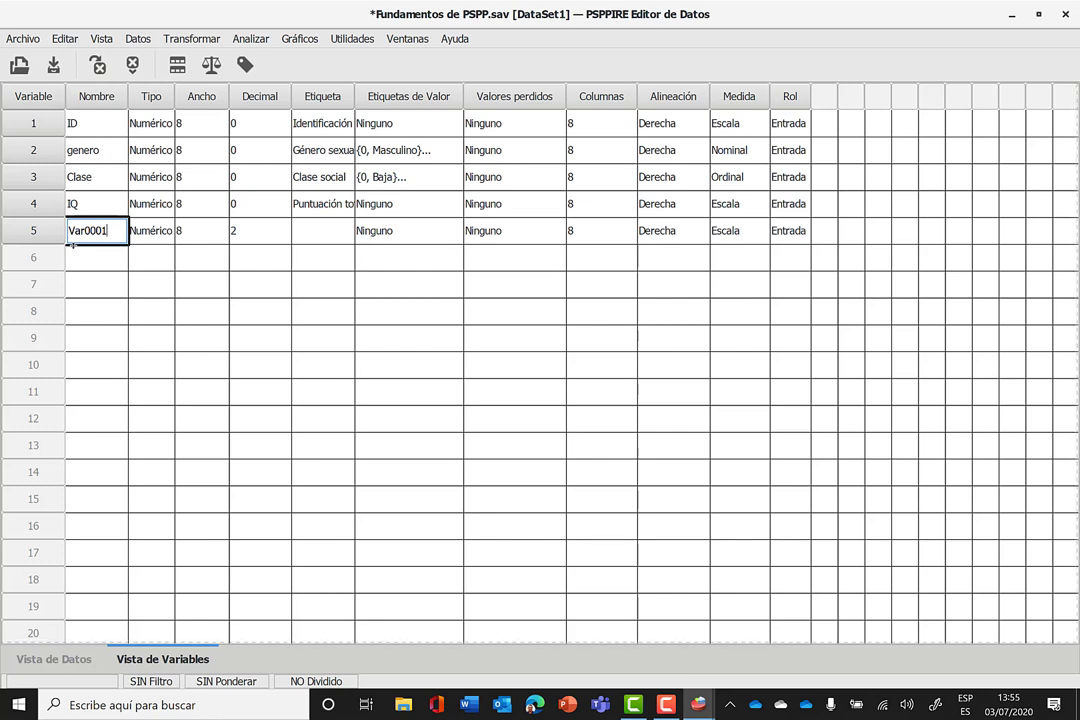
key(BackSpace)
key(BackSpace)
key(BackSpace)
key(BackSpace)
key(BackSpace)
key(BackSpace)
key(BackSpace)
text(Item)
text(1)
key(BackSpace)
text(_1)
key(Return)
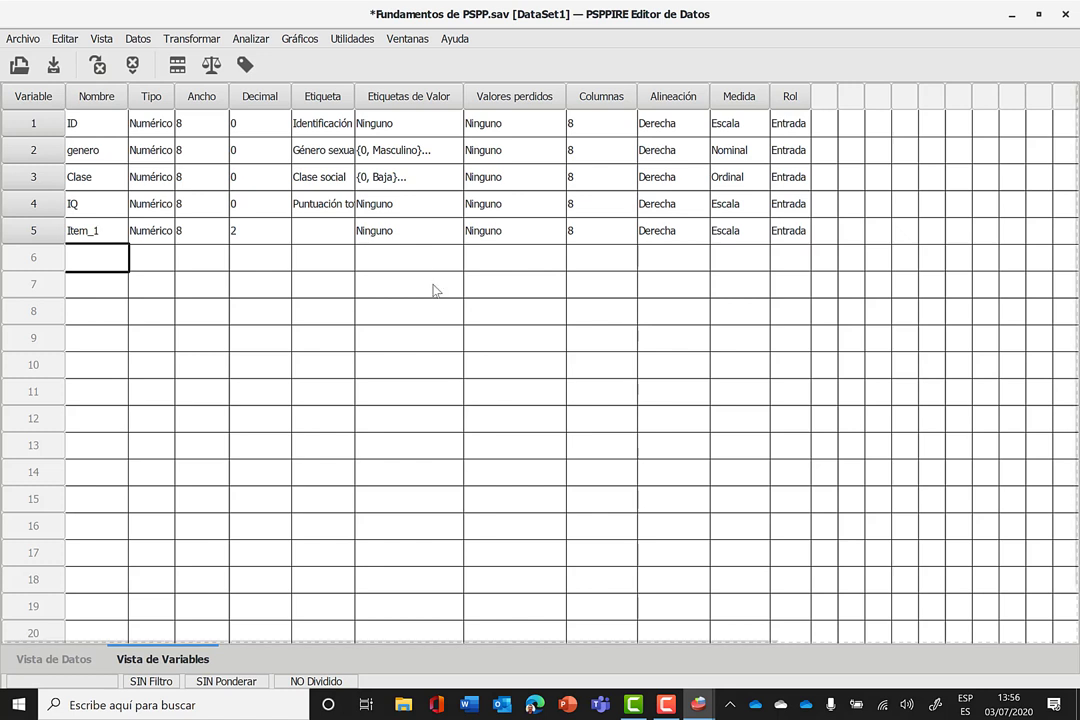
Reduce the decimal places of the Item_1 variable to 0.
click(240, 233)
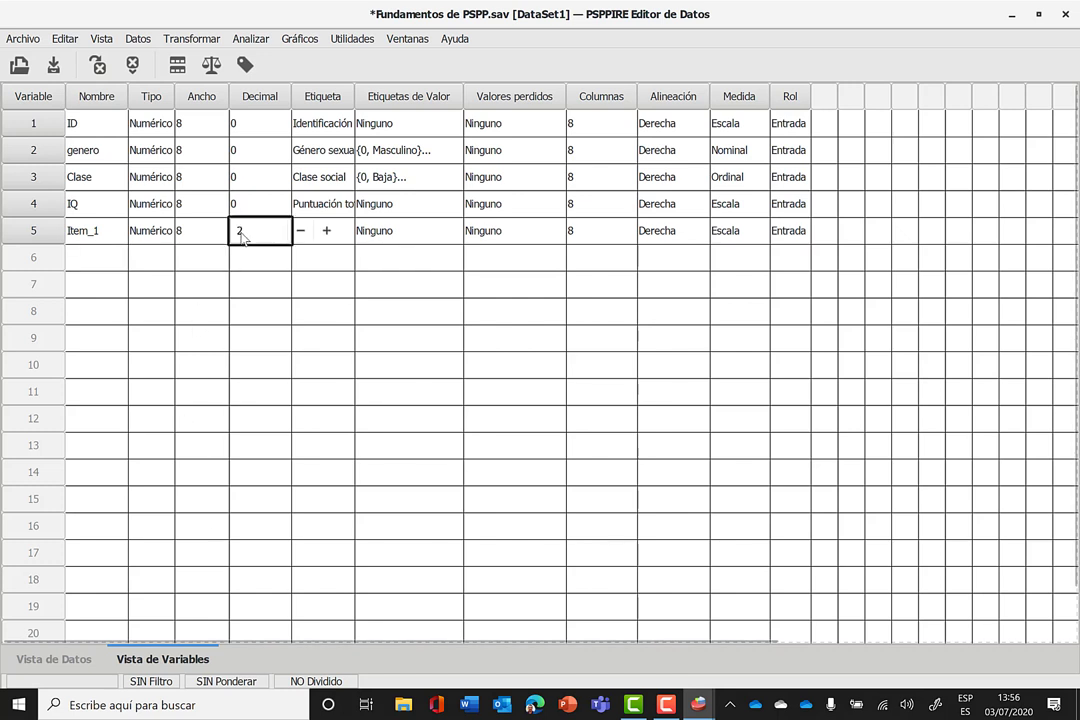
click(301, 231)
click(301, 231)
click(383, 238)
click(325, 235)
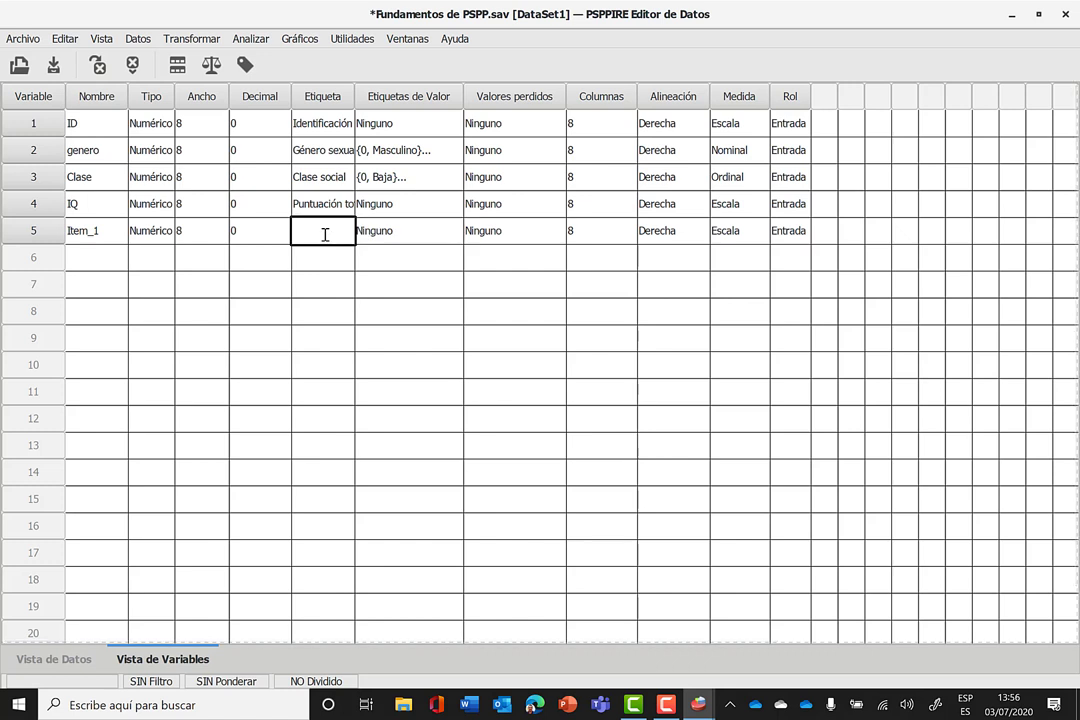
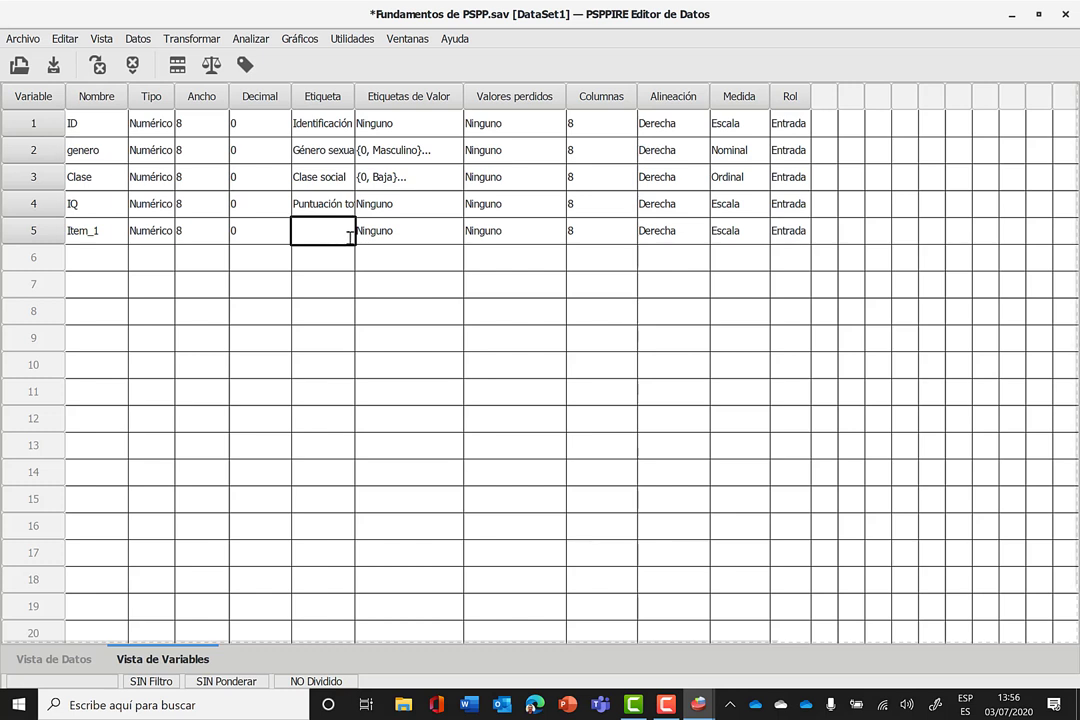
Open the value labels of the Item_1 variable and add value 1 with the label "Totalmente en desacuerdo".
click(455, 236)
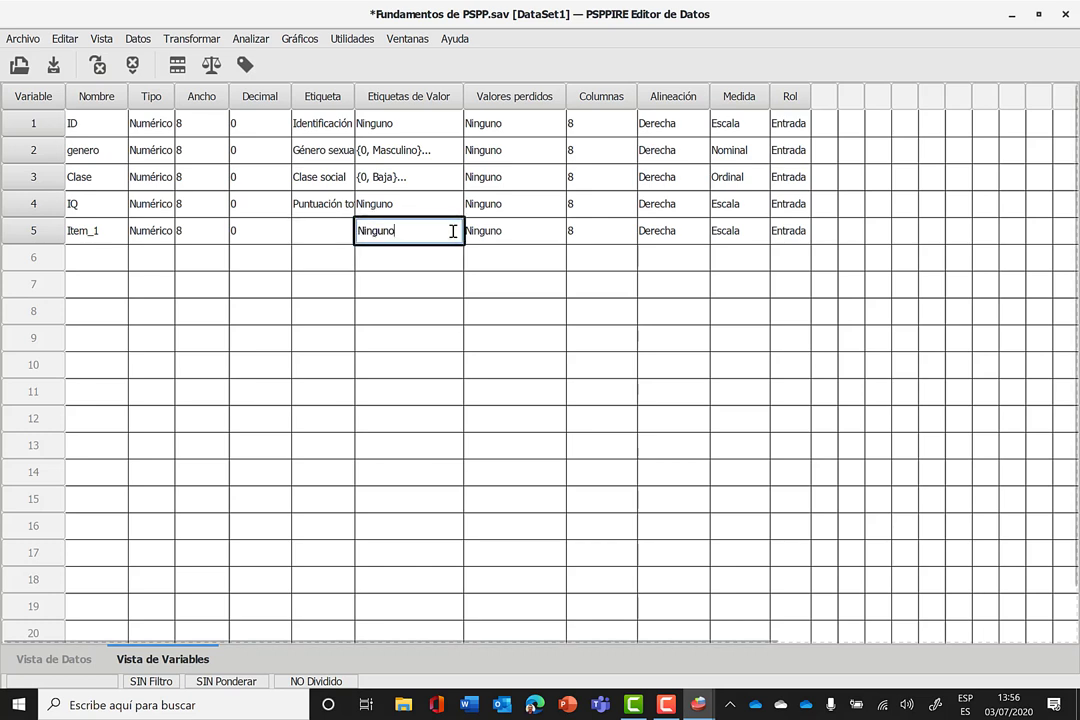
click(453, 231)
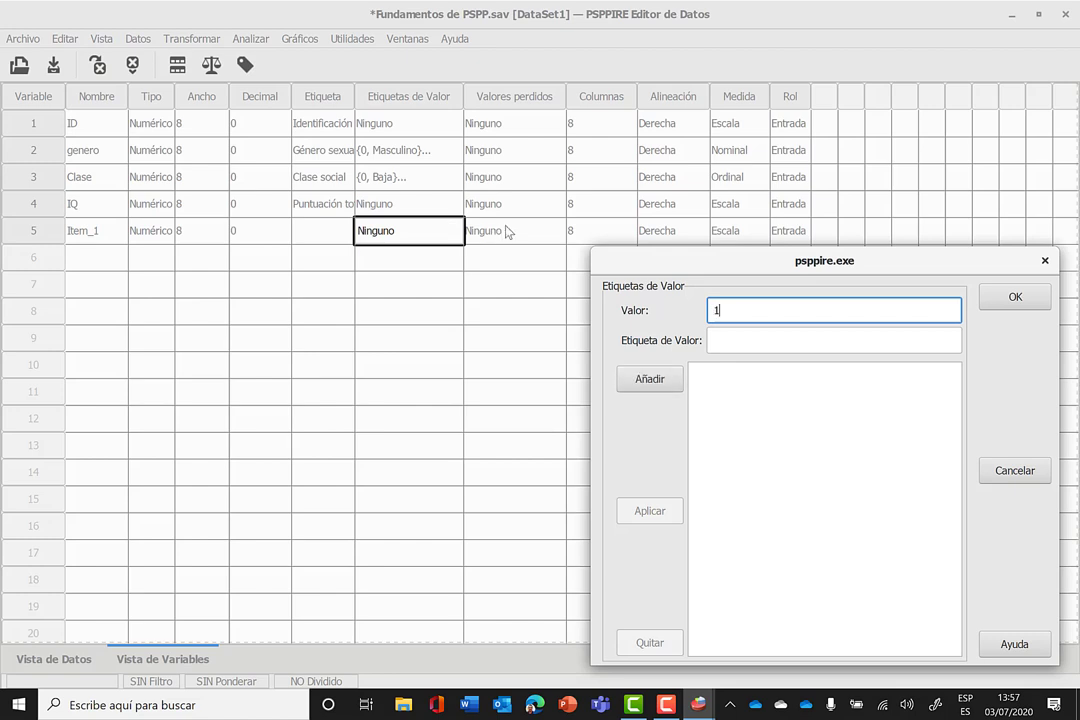
text(1)
click(719, 341)
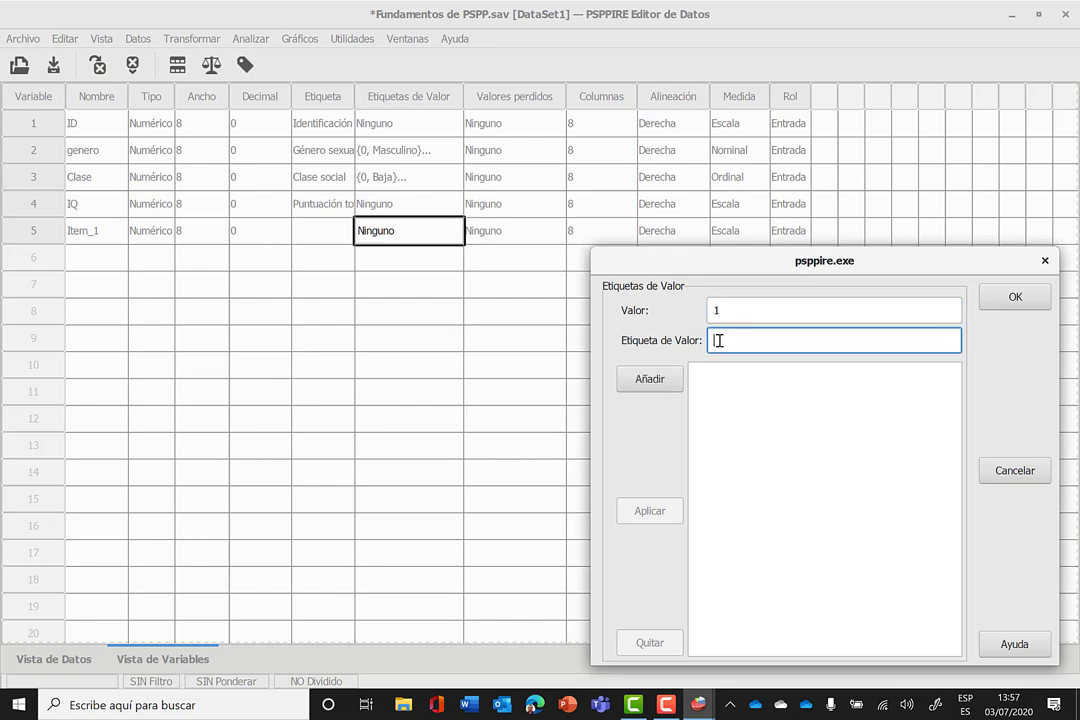
text(Totalmente en desa)
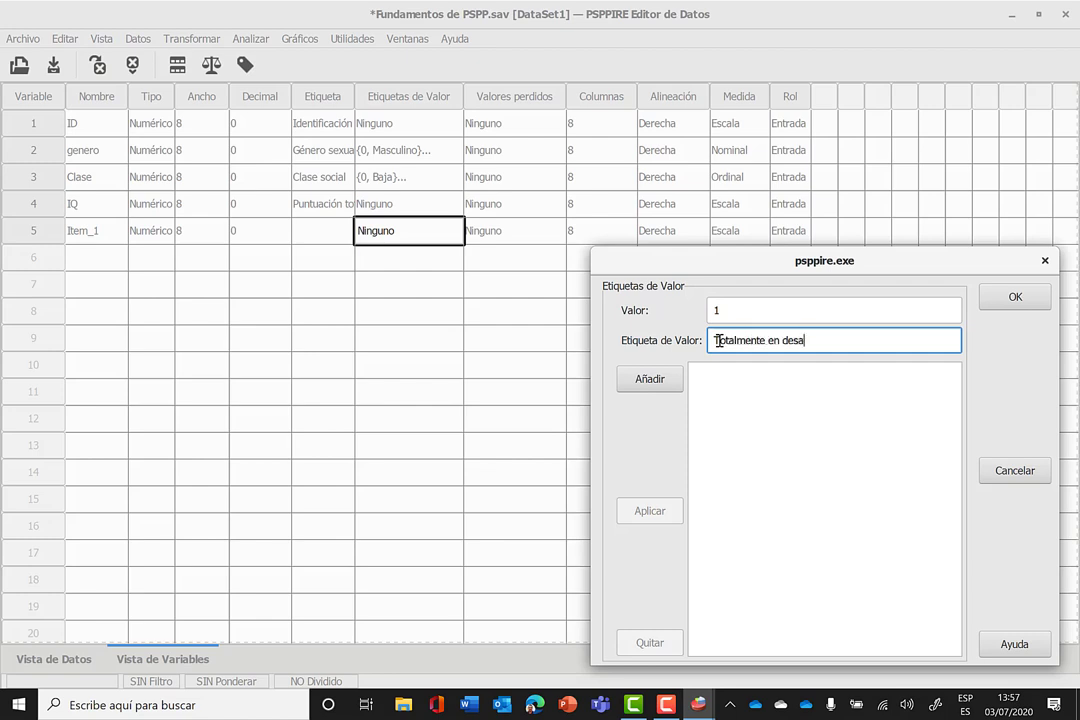
text(cuerdo)
click(663, 384)
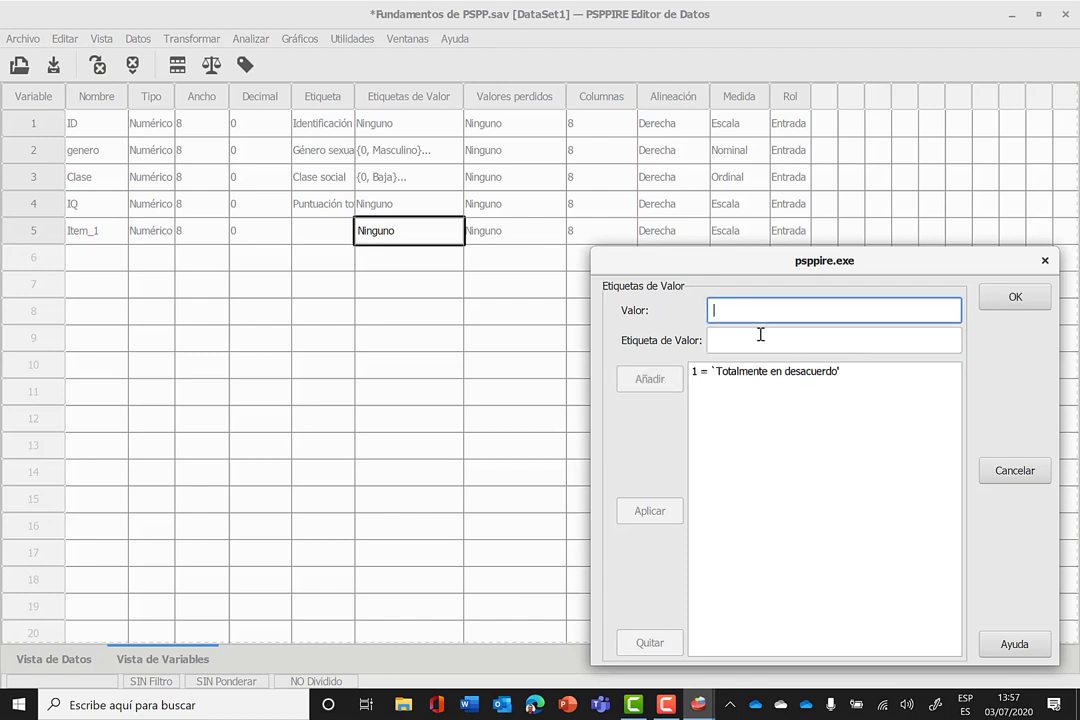
Add the value labels 2 = "De acuerdo" and 3 = "Neutral" to the Item_1 variable.
text(2)
click(758, 340)
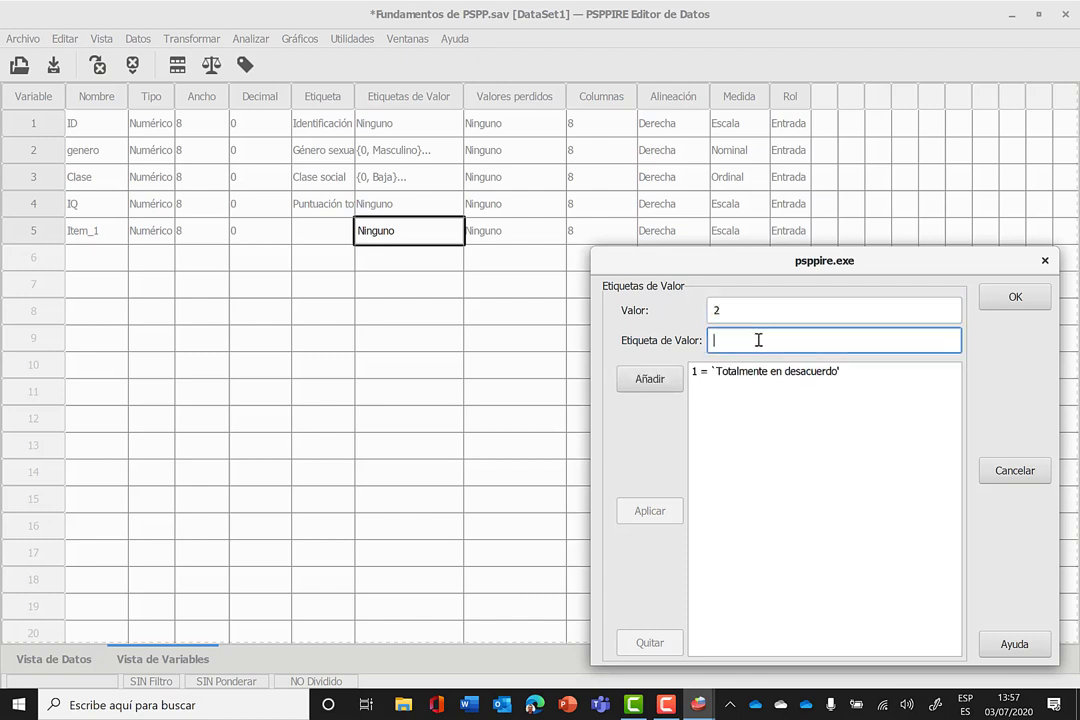
text(De acuerdo)
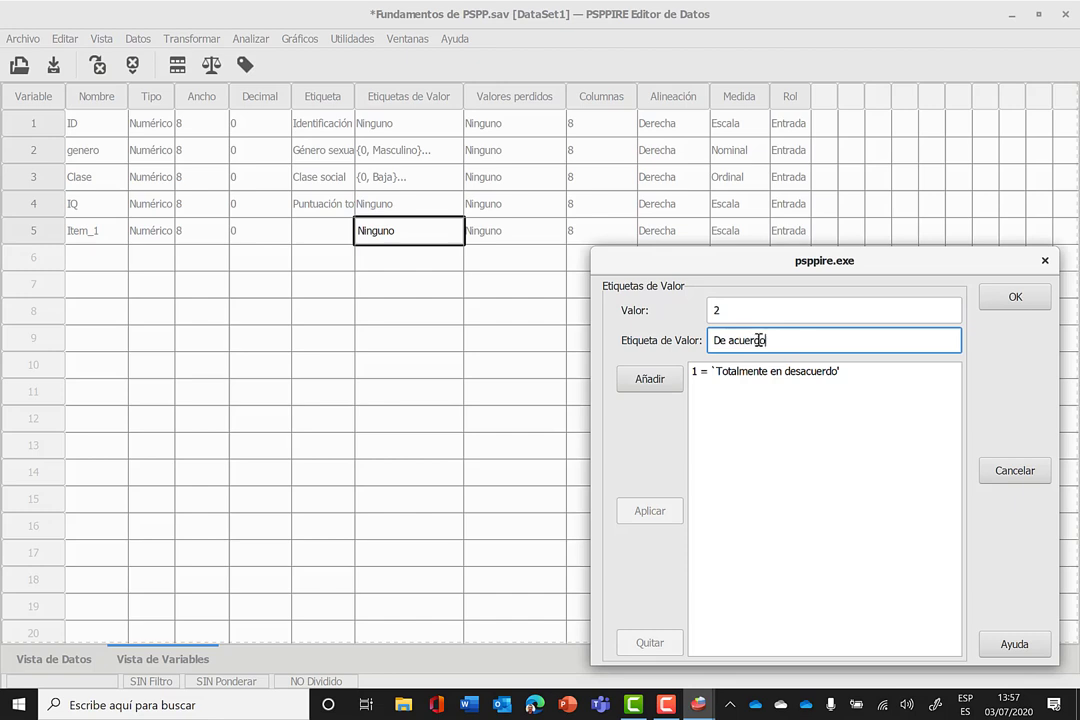
click(652, 380)
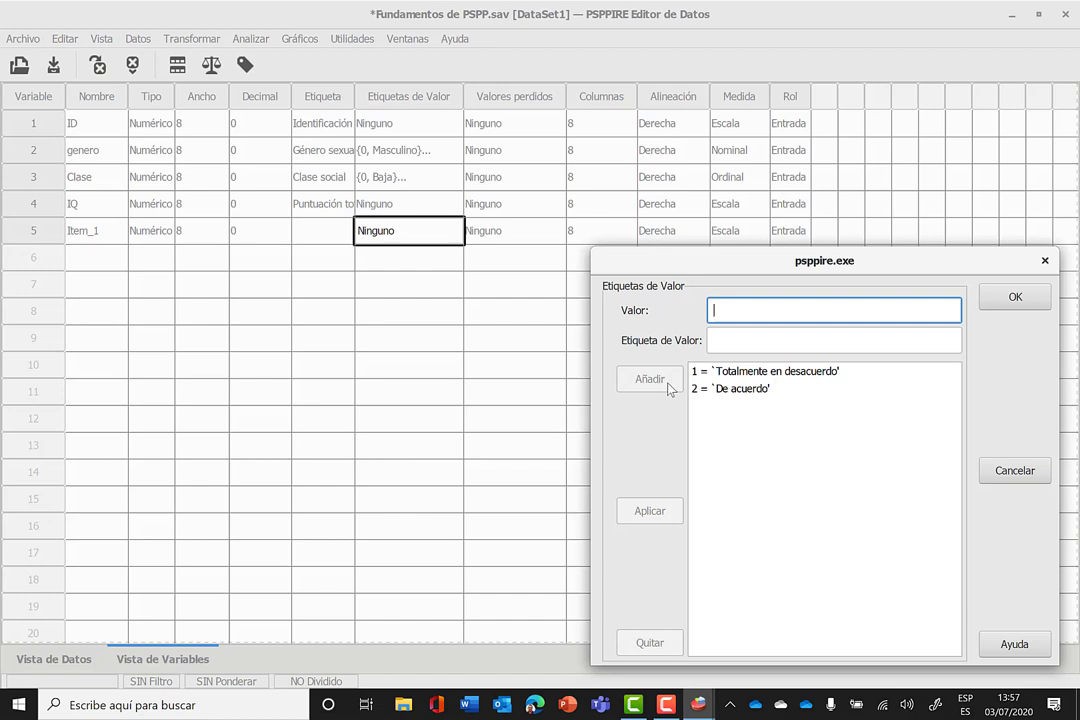
text(3)
click(739, 341)
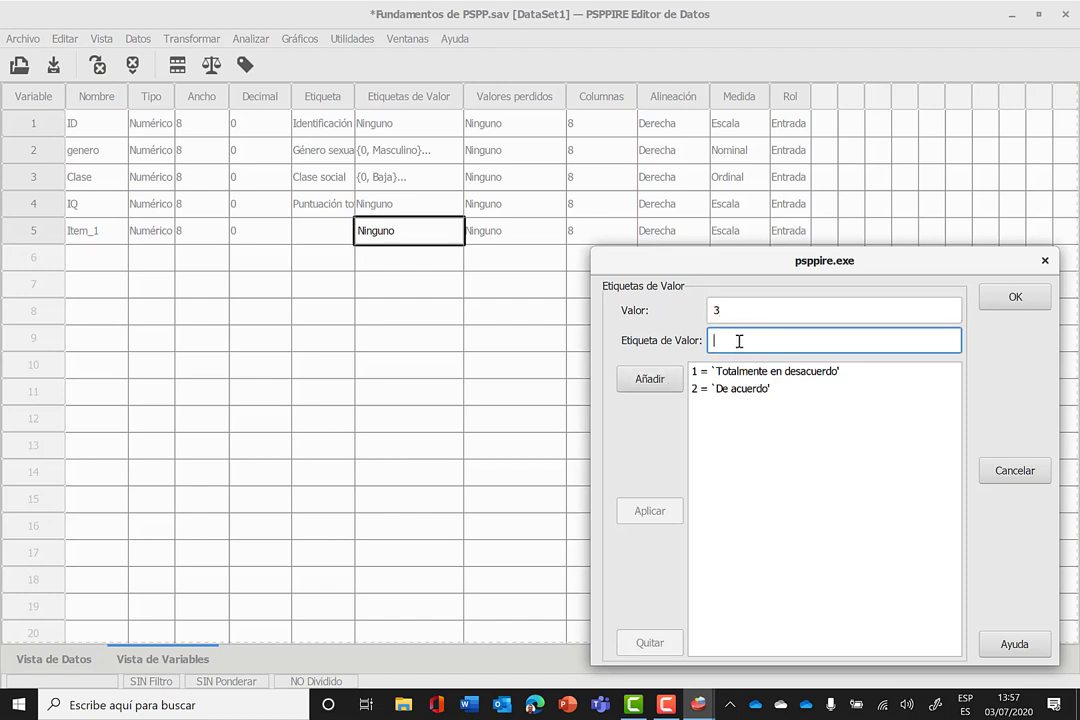
text(Neutral)
click(659, 380)
Add the value labels 4 = "De acuerdo" and 5 = "Totalmente de acuerdo" to the Item_1 variable.
text(4)
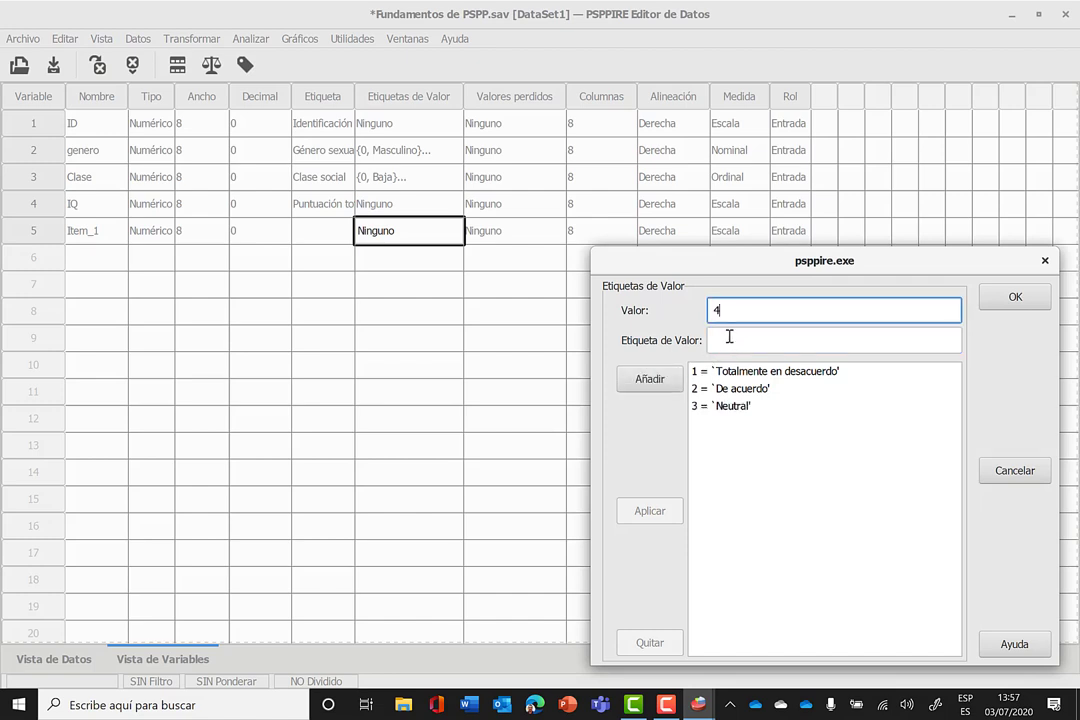
click(728, 341)
text(De)
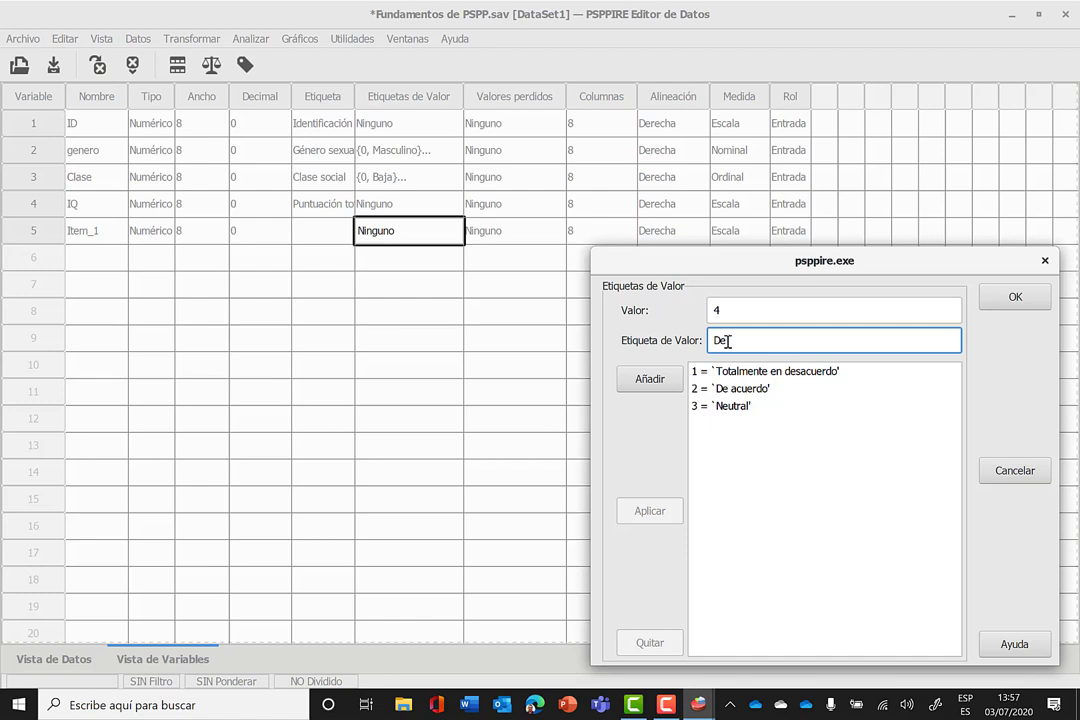
text(acuerdo)
click(645, 382)
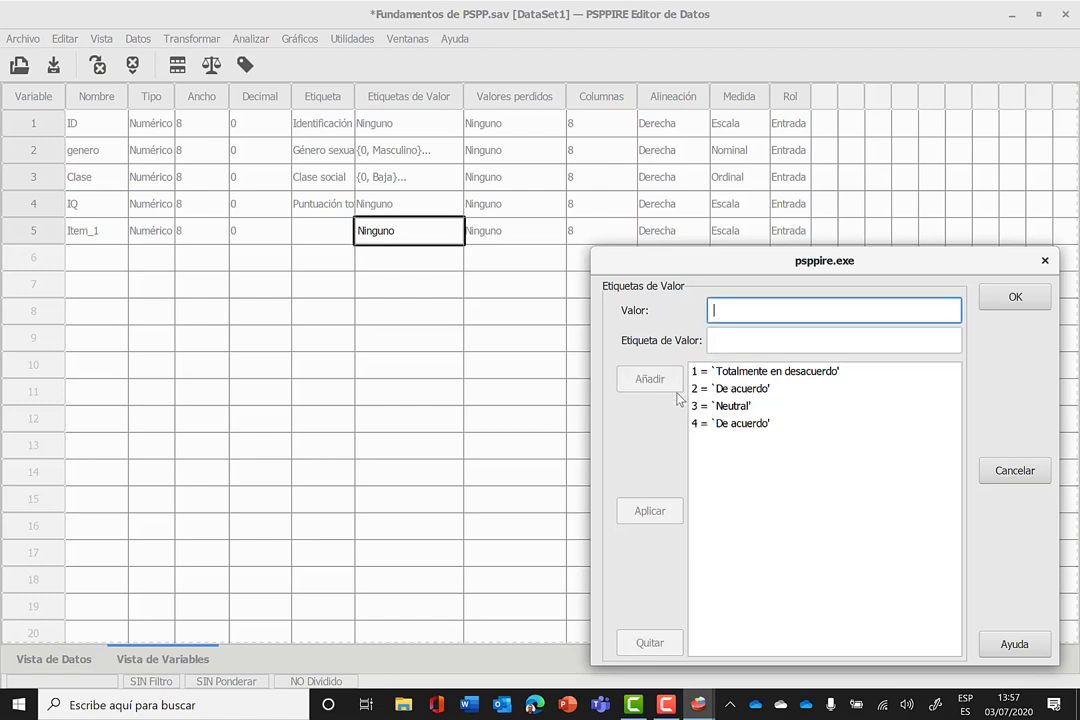
text(5)
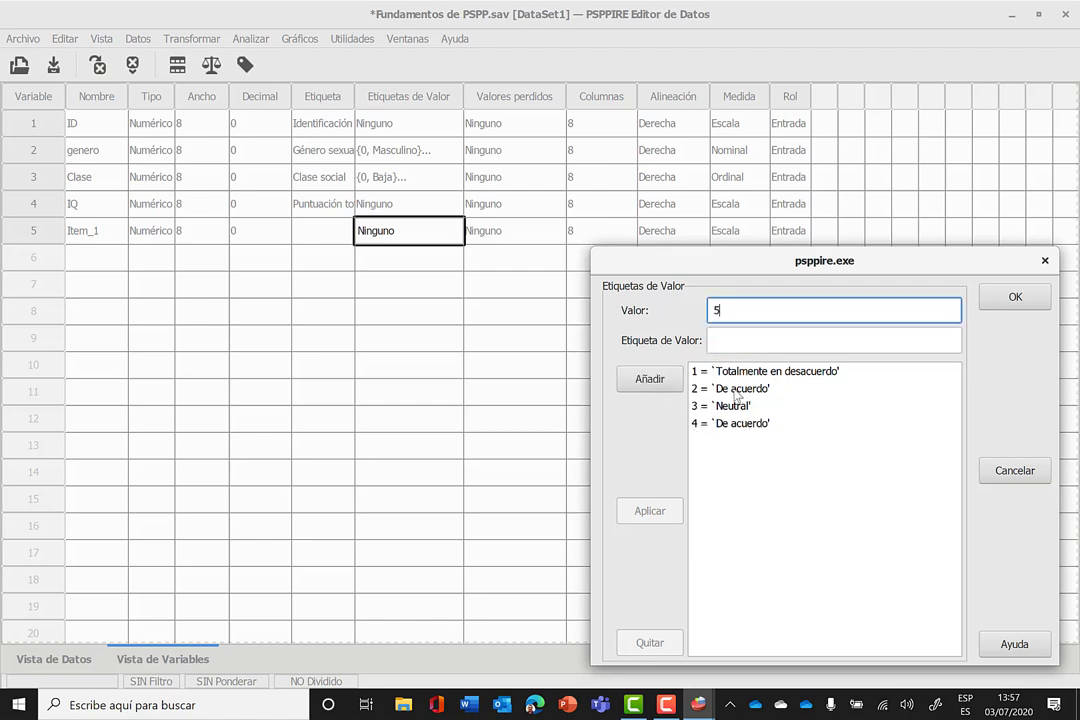
click(725, 340)
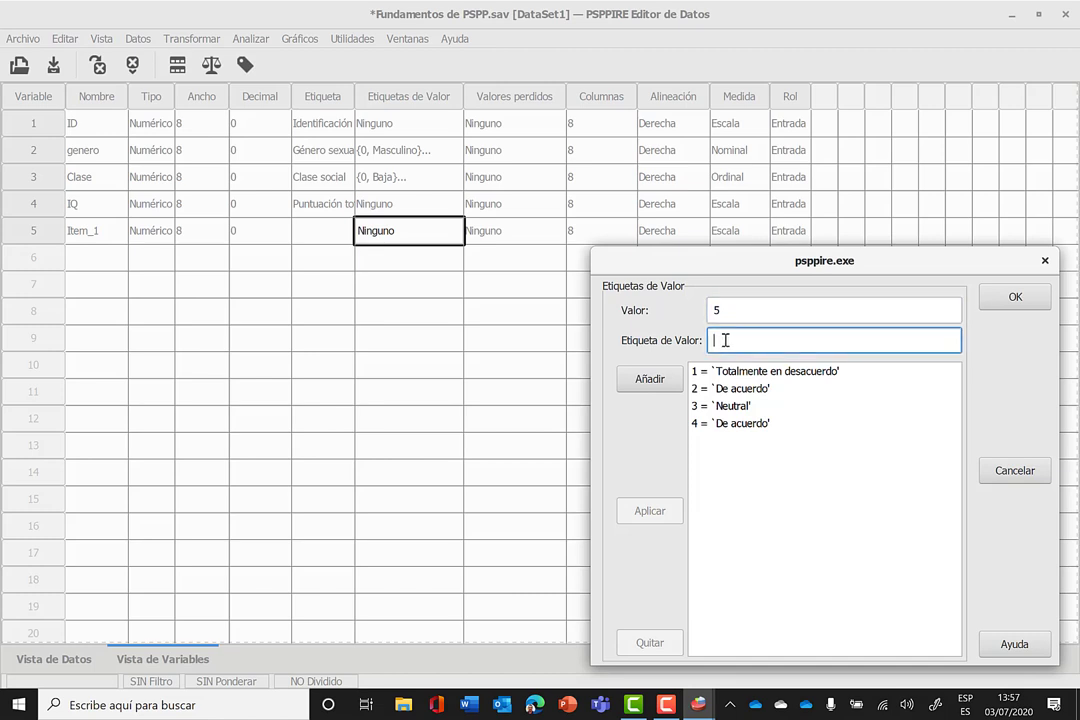
text(Totalmente de acue)
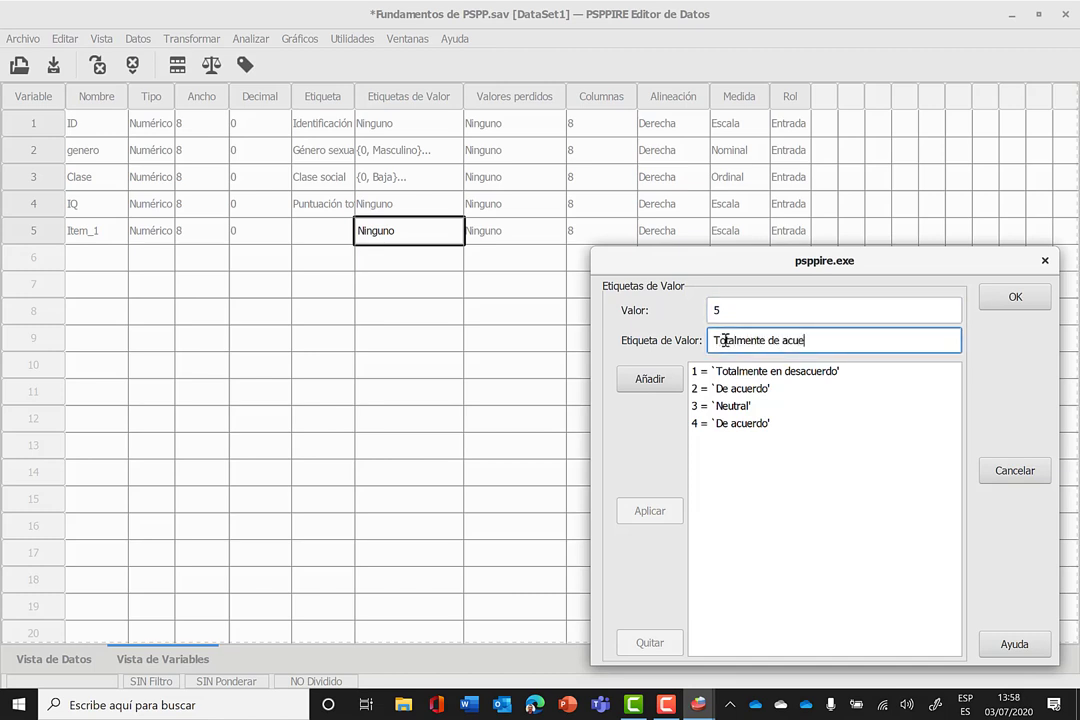
text(rdo)
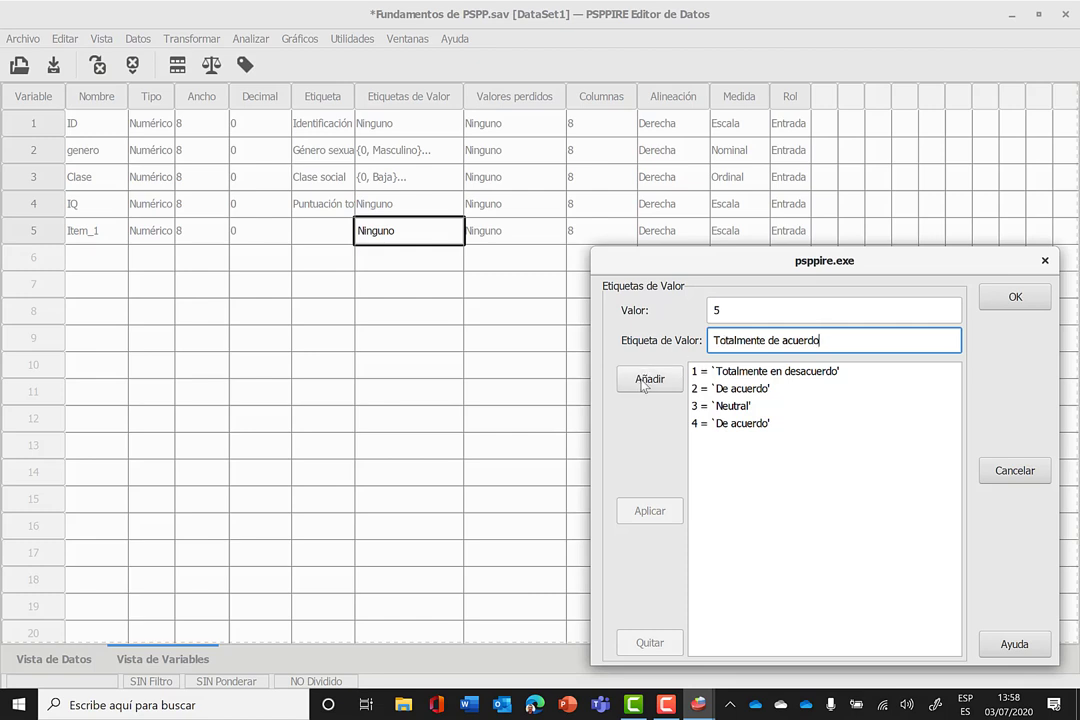
click(645, 383)
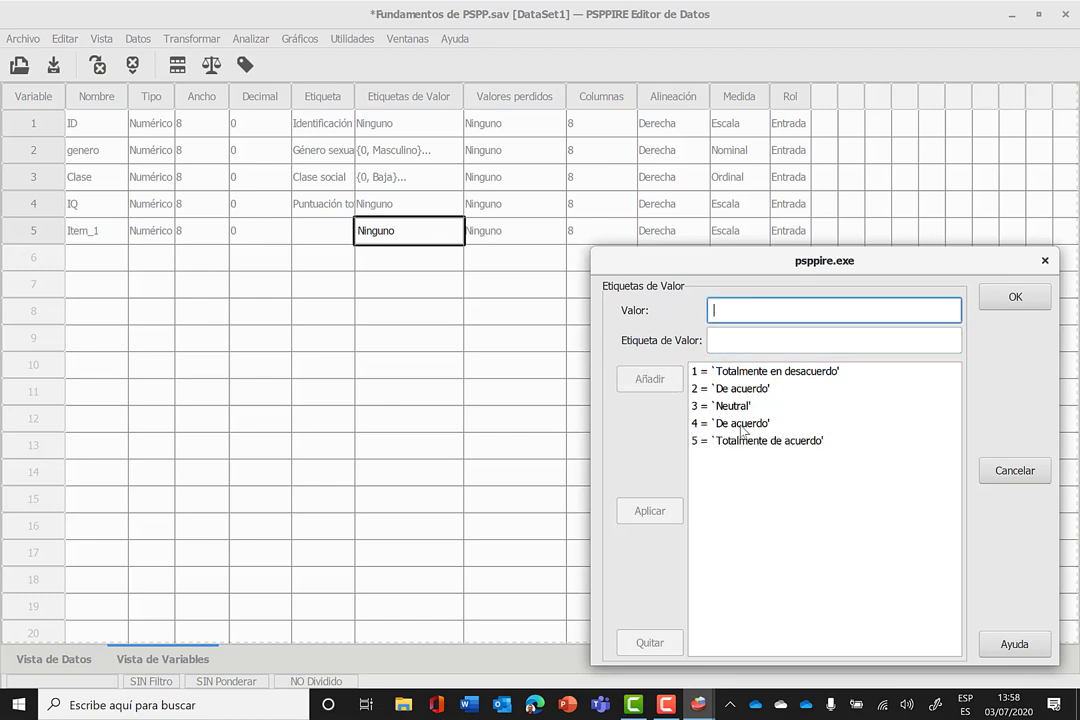
Change the label of value 2 to "En desacuerdo" and accept the value labels of Item_1.
click(710, 392)
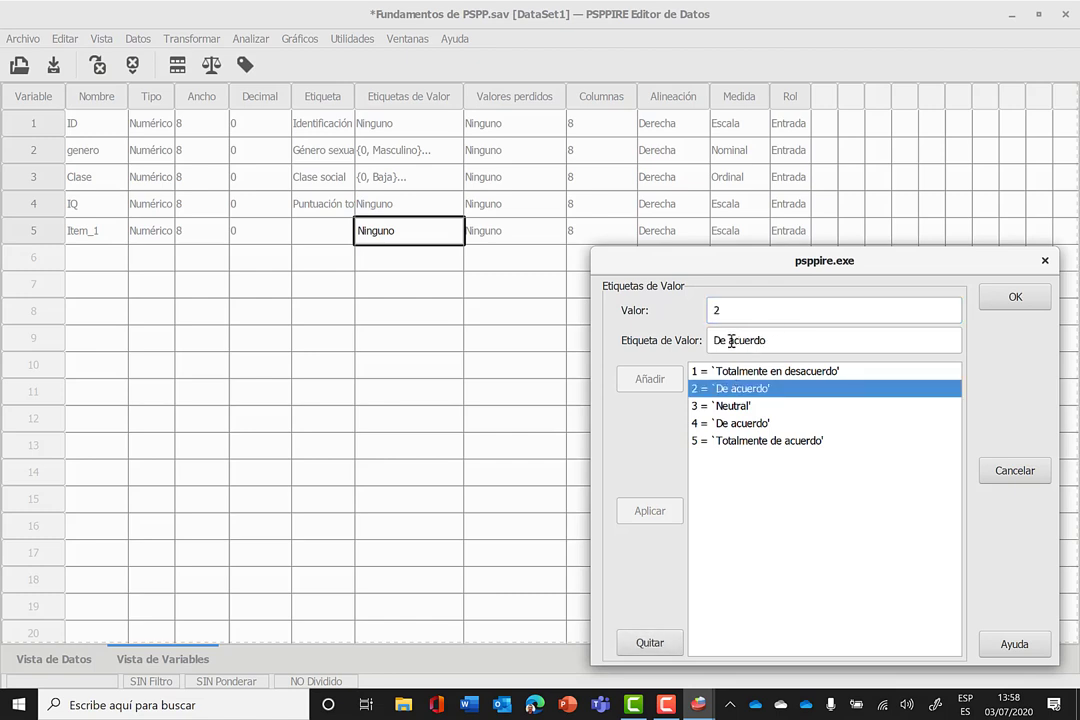
click(727, 340)
key(BackSpace)
key(BackSpace)
key(BackSpace)
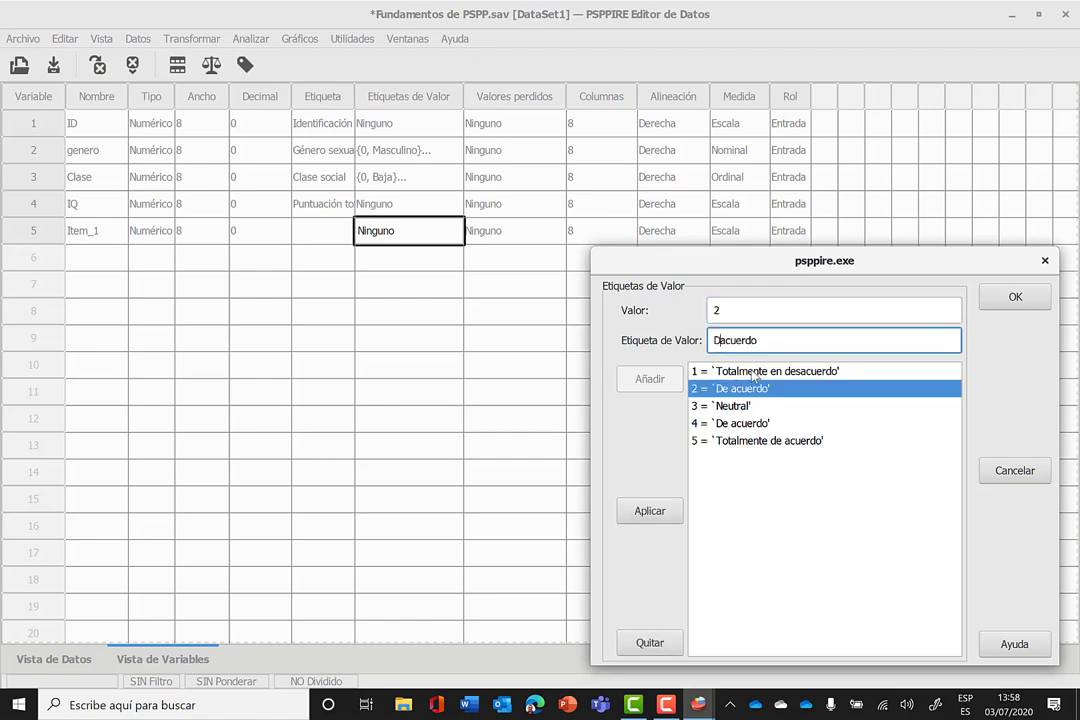
text(Rn des)
key(End)
drag(711, 341, 719, 341)
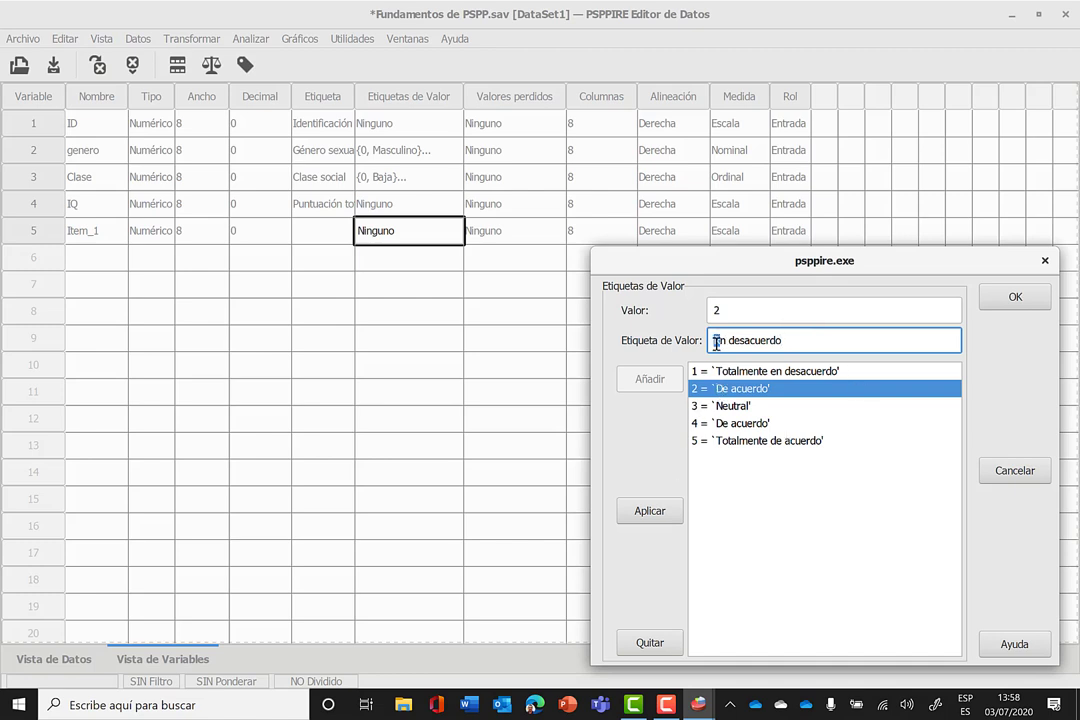
text(E)
click(652, 513)
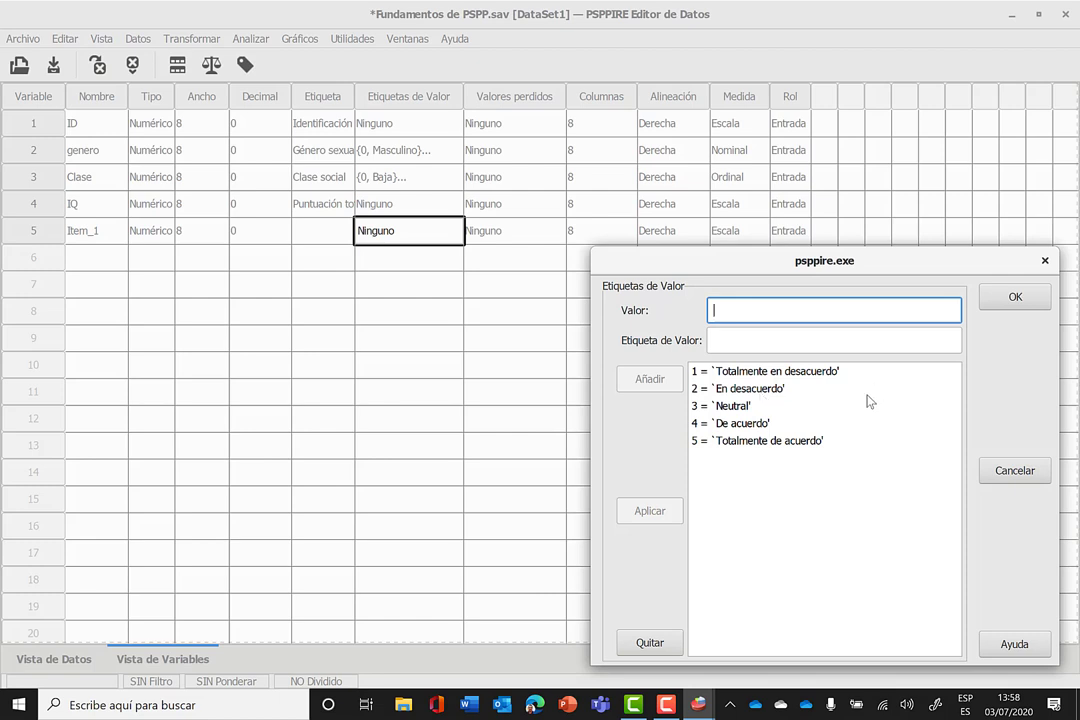
click(1006, 303)
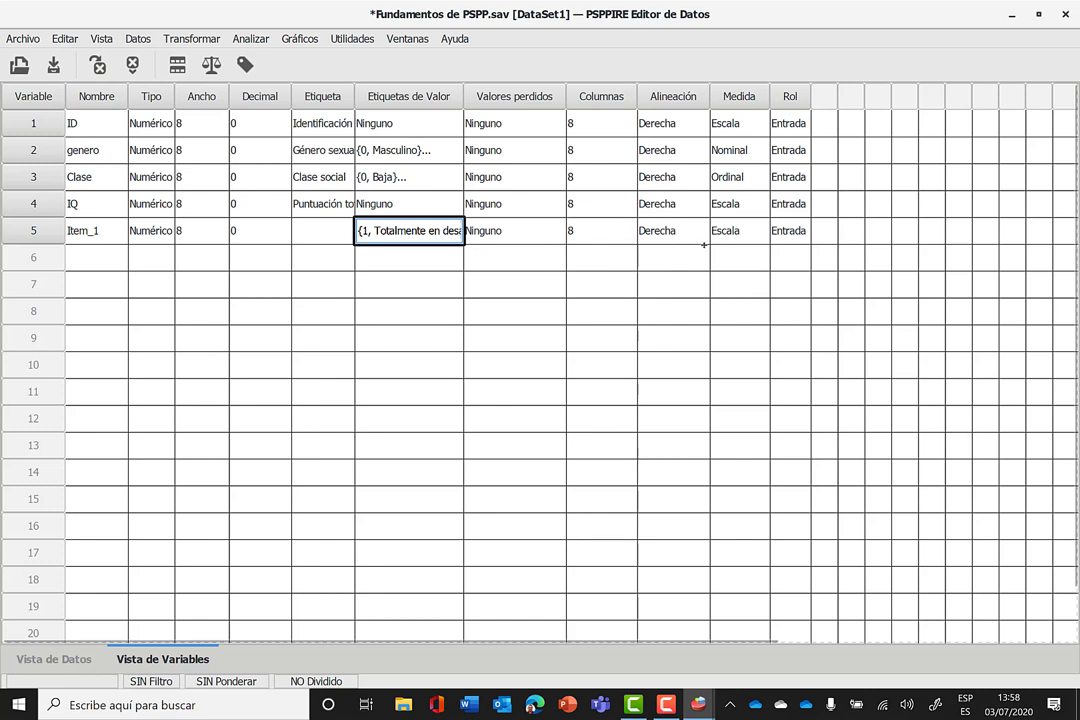
Set the measurement level of the Item_1 variable to Ordinal.
click(755, 234)
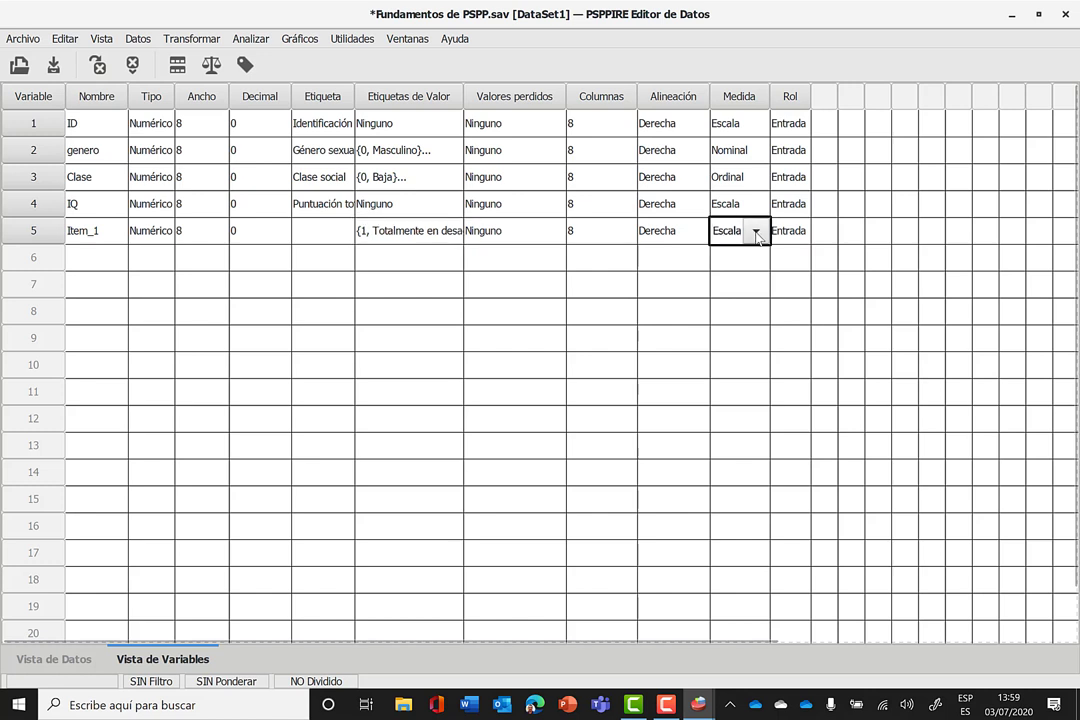
click(757, 232)
click(740, 279)
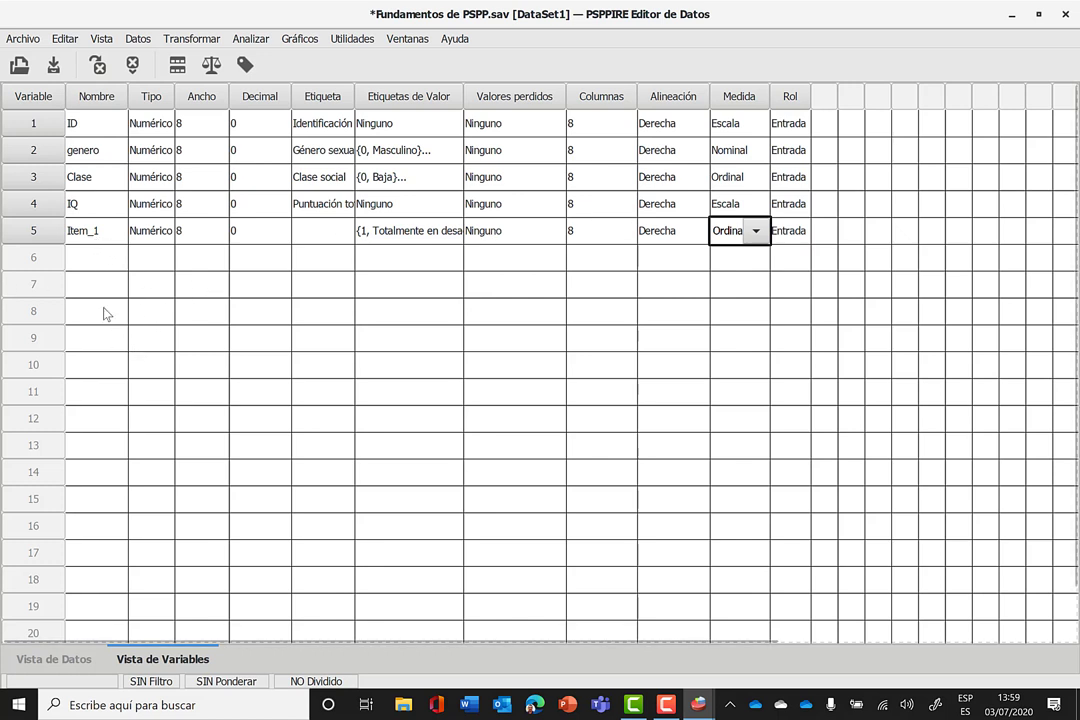
click(90, 258)
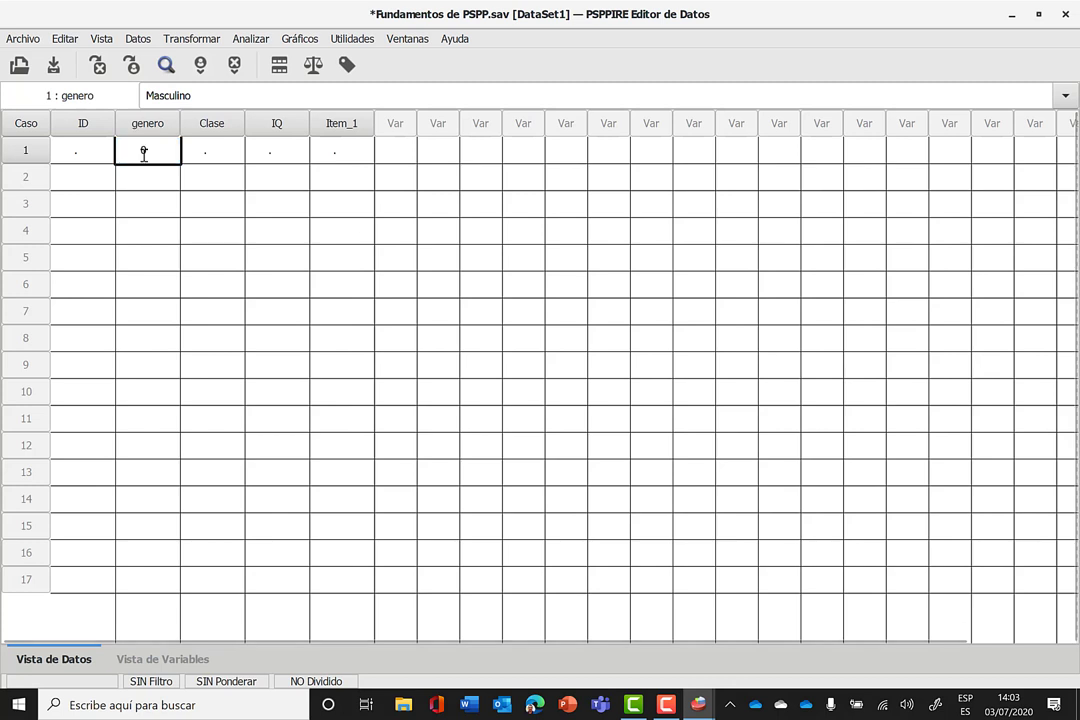
Clear the genero value of case 1 in the data view.
click(161, 149)
key(BackSpace)
key(Return)
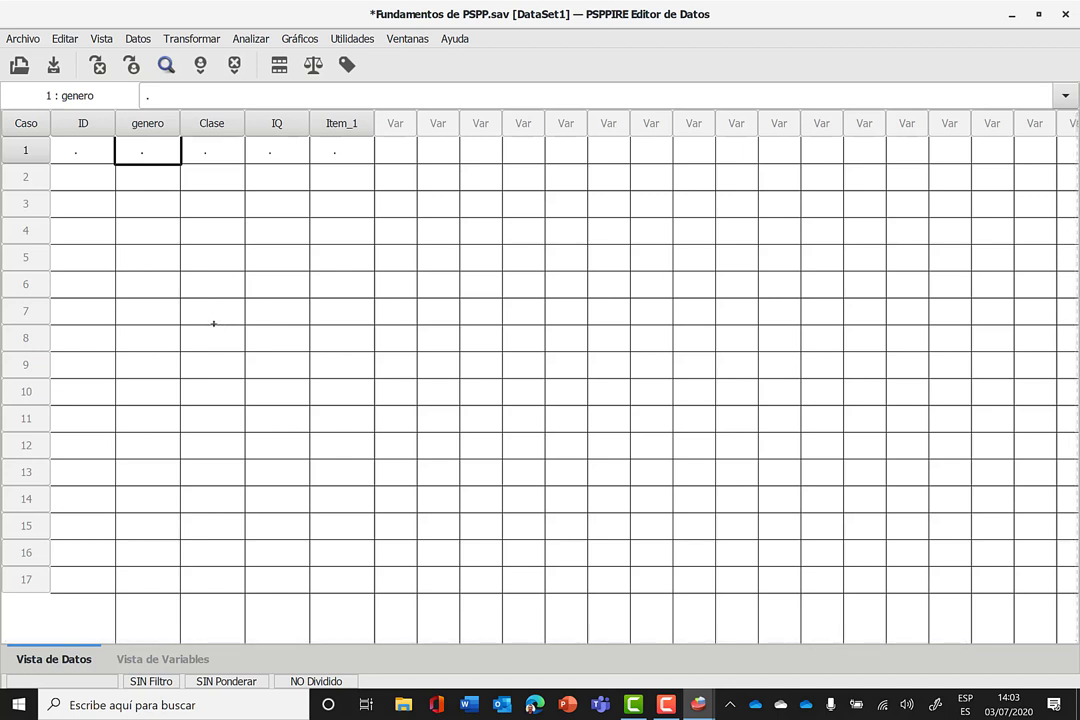
Enter ID 1 and genero 1 (Femenino) for case 1.
click(84, 153)
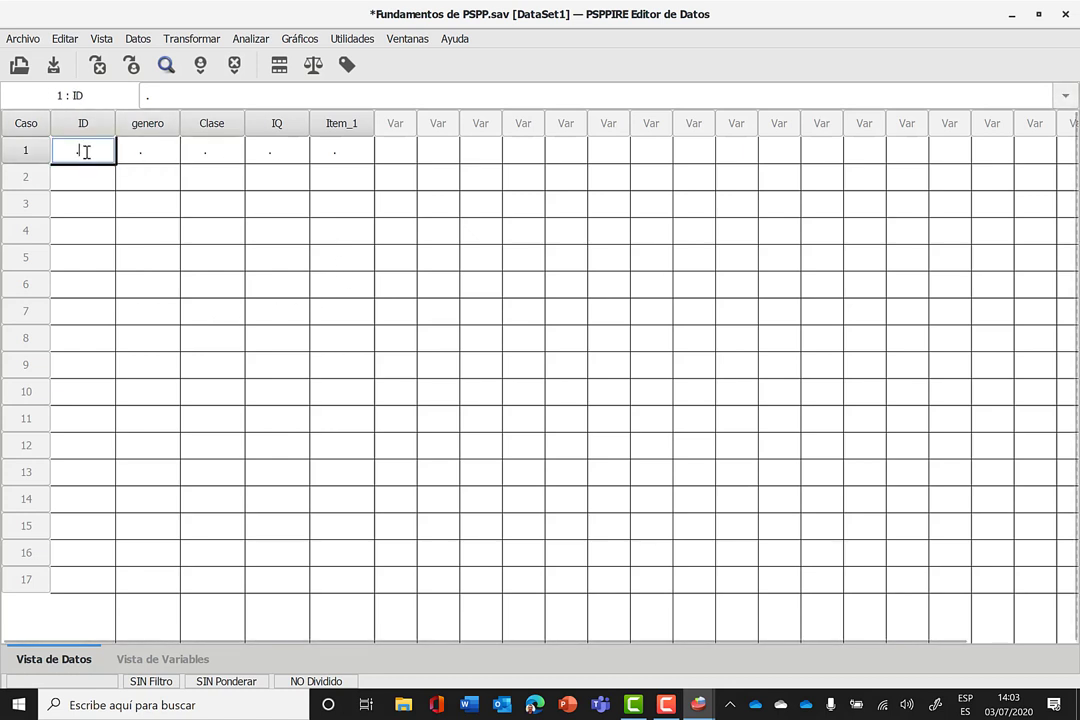
click(87, 152)
text(1)
key(Return)
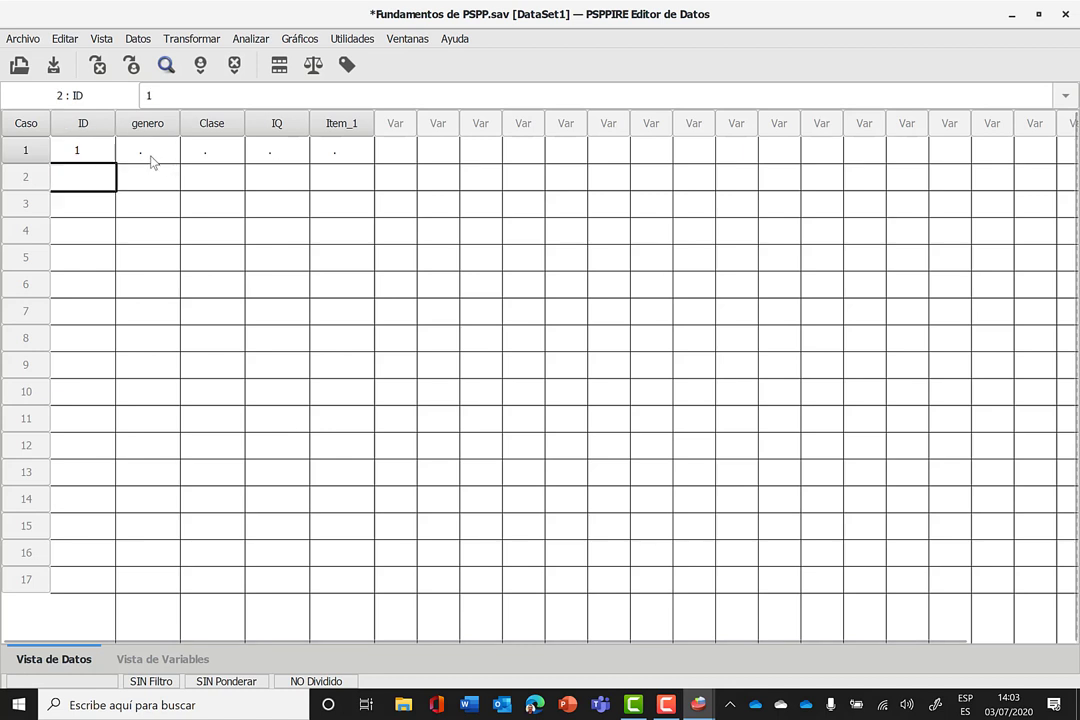
click(155, 160)
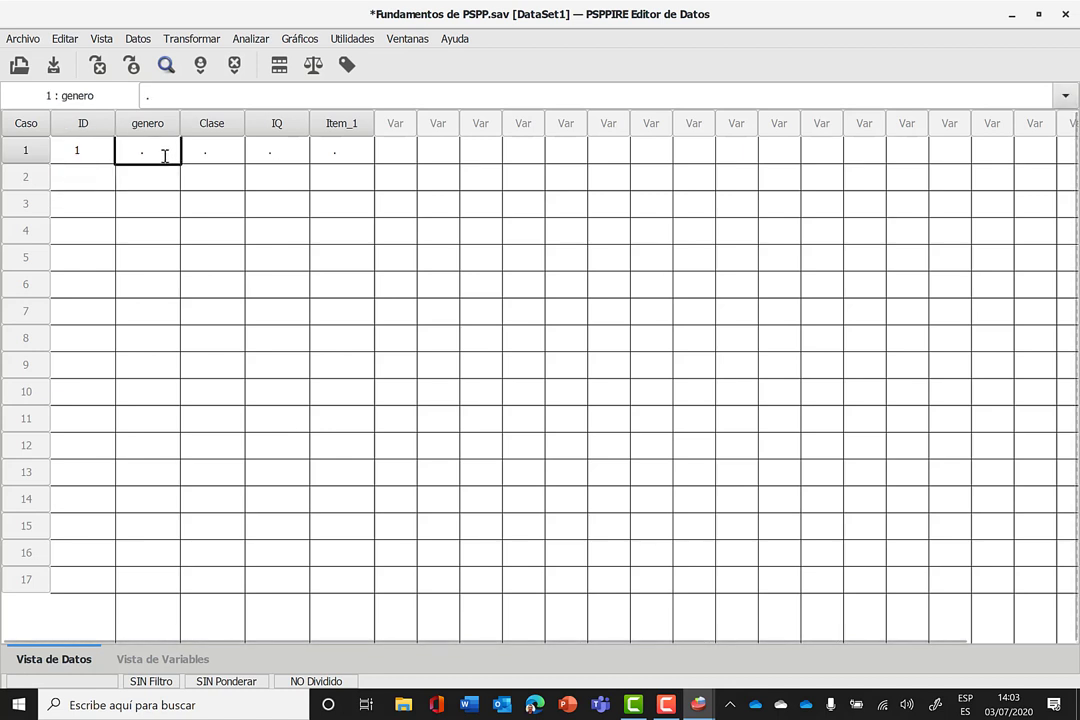
click(165, 155)
key(BackSpace)
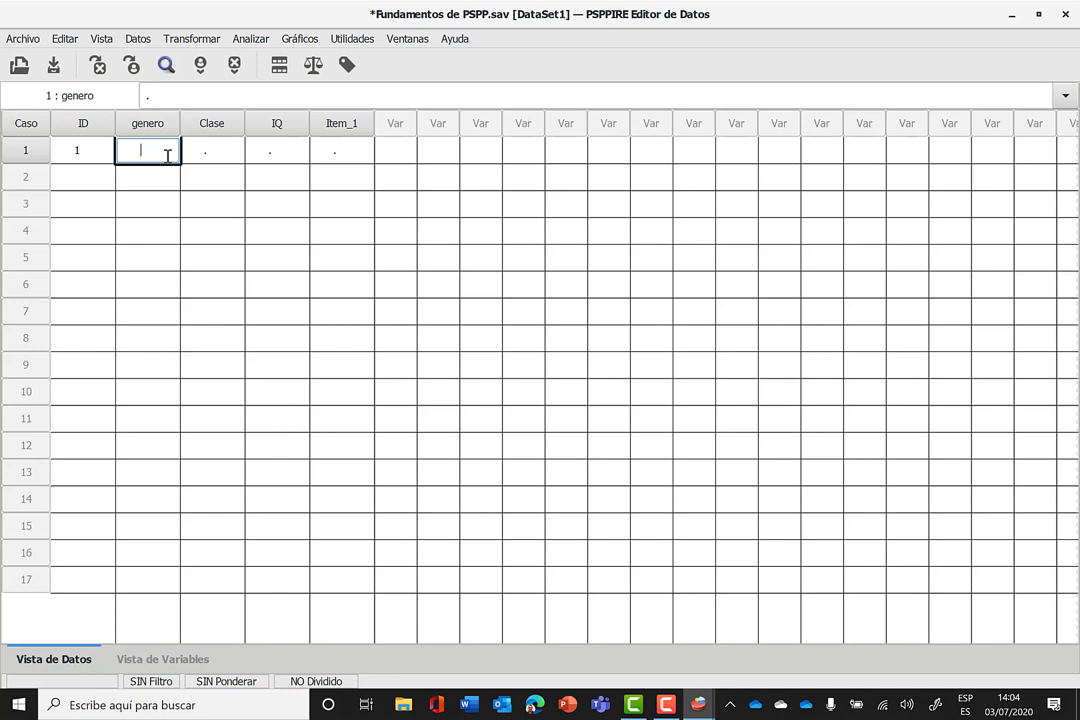
key(Return)
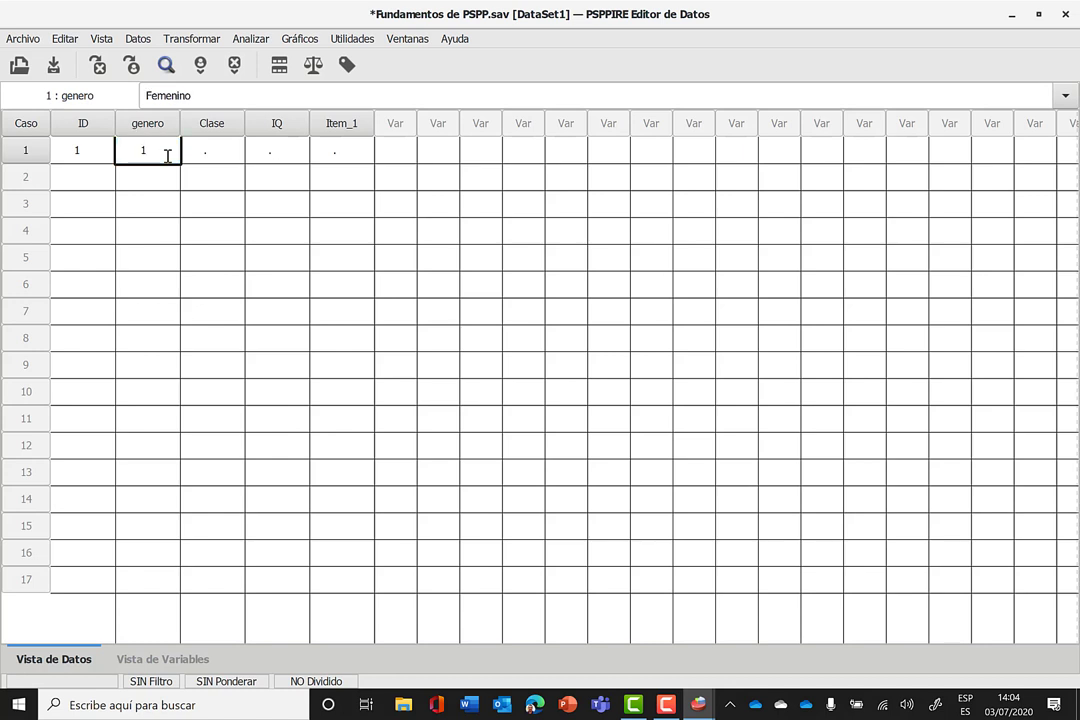
Enter Clase 0 (Baja) and an IQ of 120 for case 1.
click(212, 153)
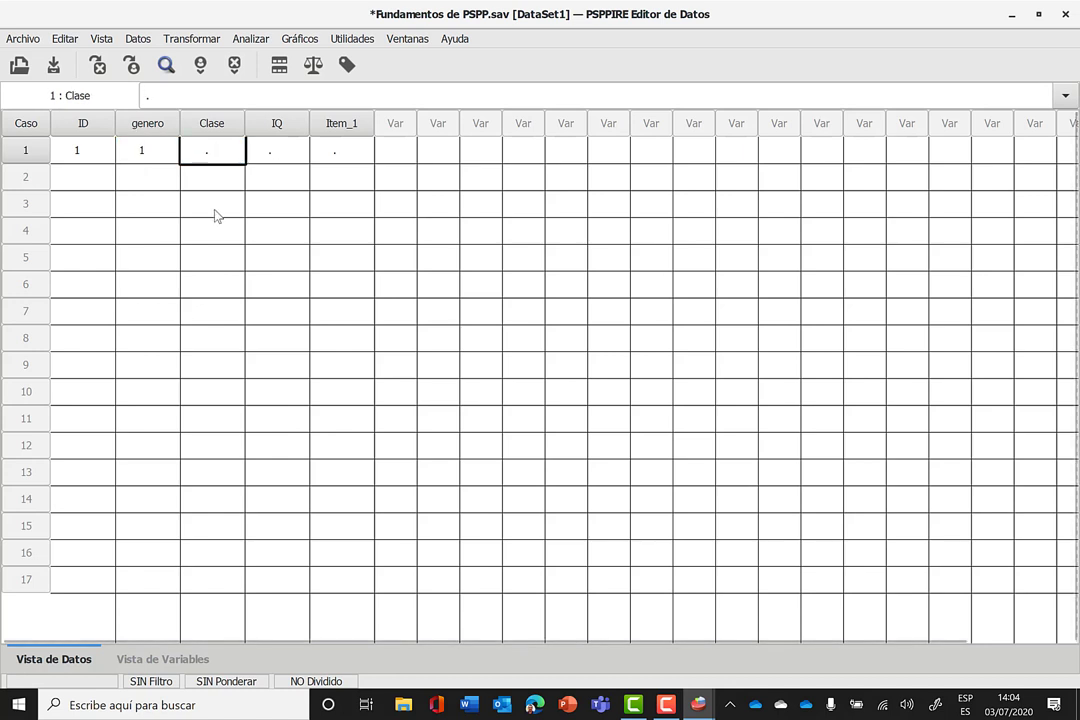
click(205, 146)
double_click(205, 146)
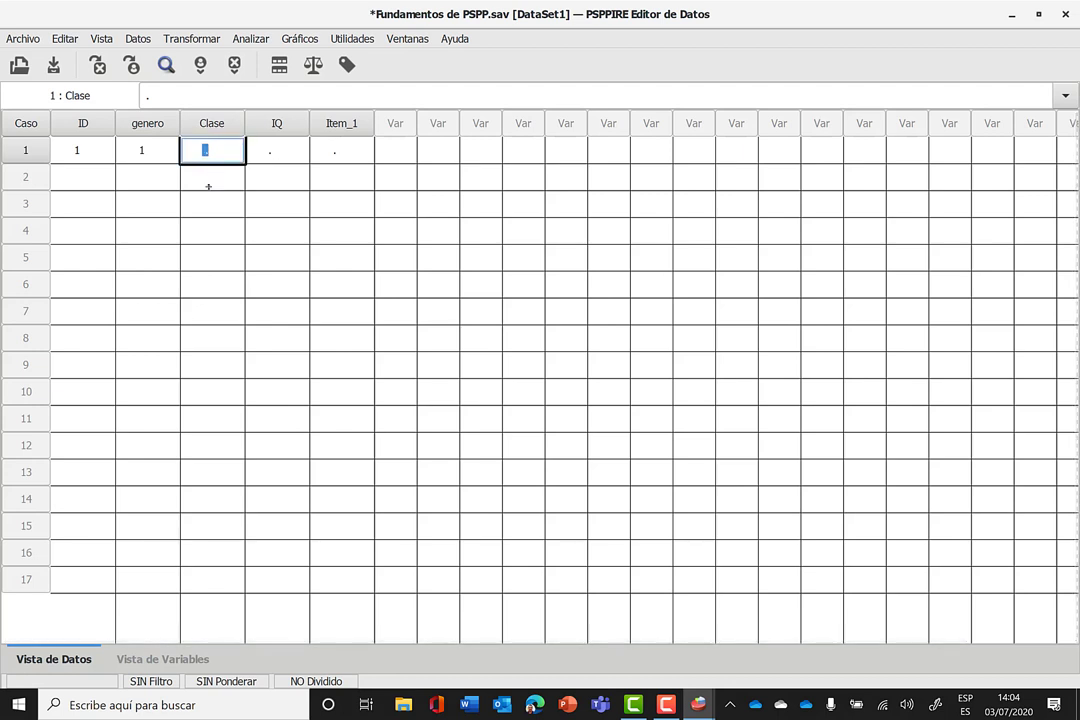
key(Return)
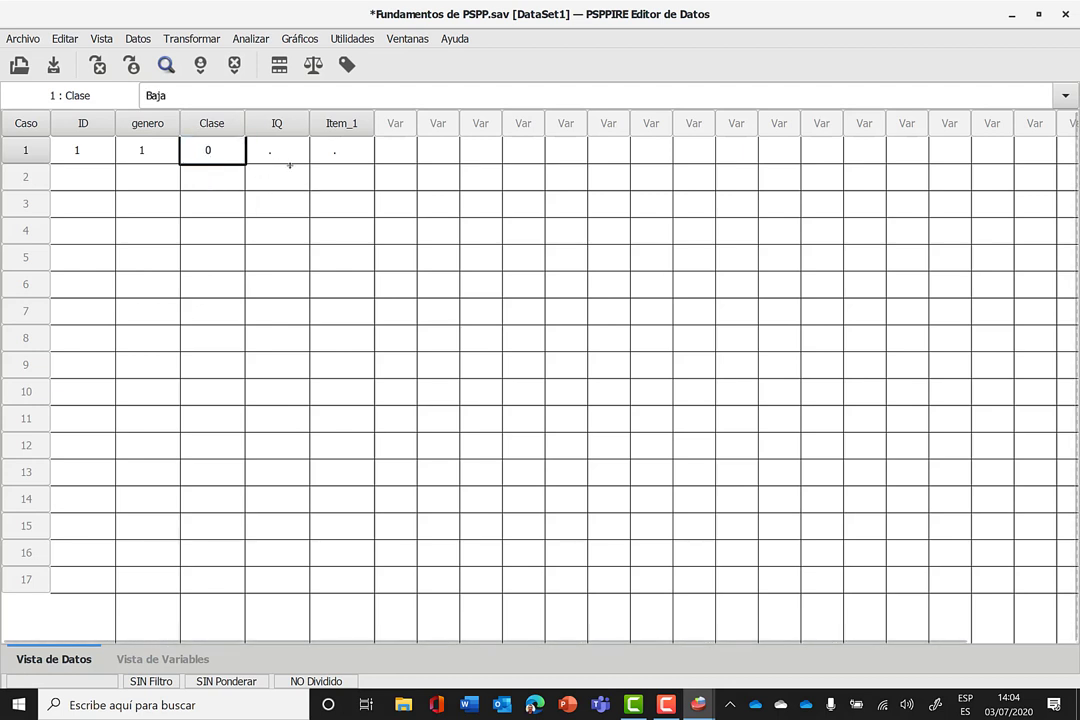
click(283, 155)
double_click(274, 152)
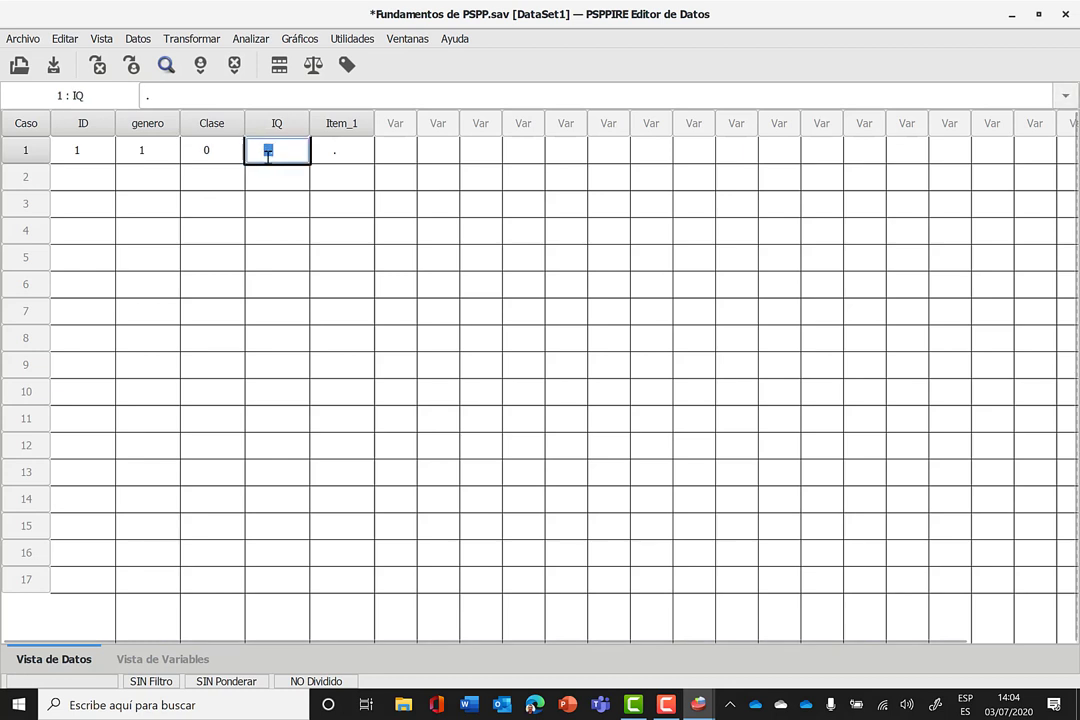
text(120)
Enter 2 (En desacuerdo) as the Item_1 response of case 1.
click(349, 153)
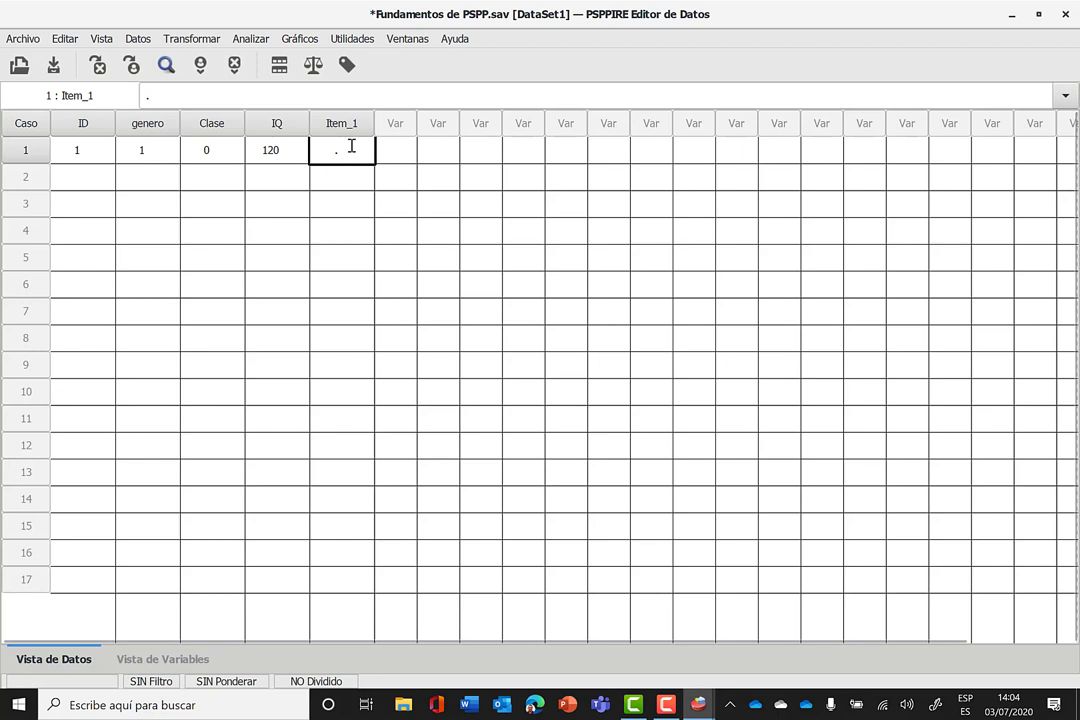
click(346, 154)
double_click(346, 154)
text(2)
click(354, 164)
Start a second case by entering 2 as its ID.
click(83, 178)
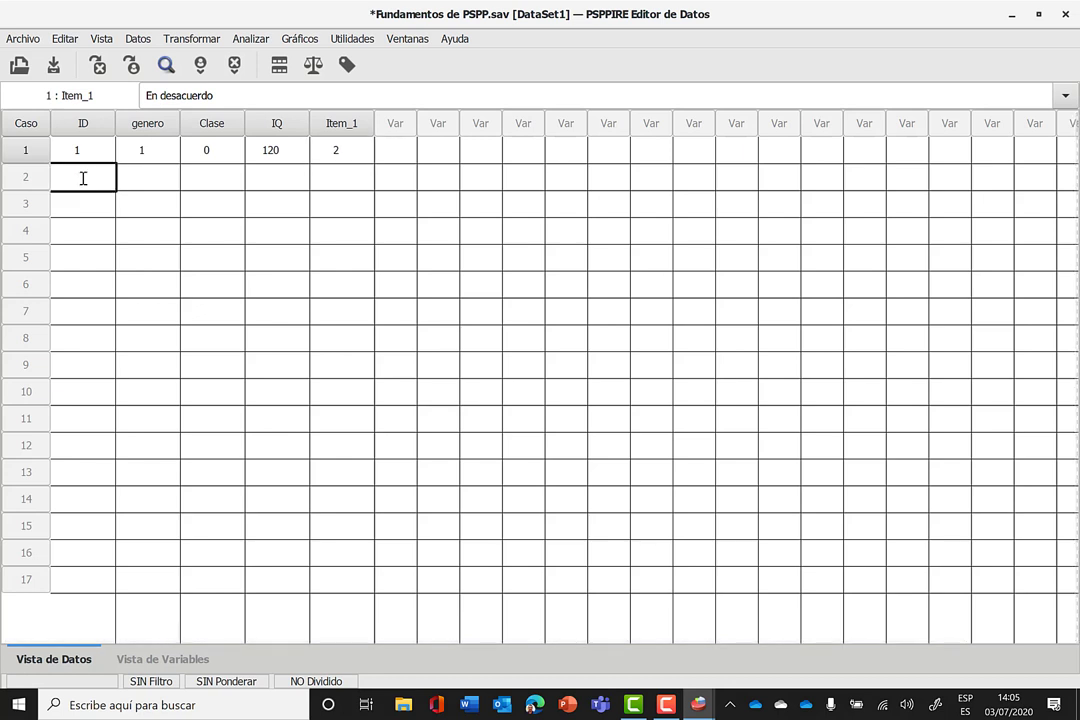
click(86, 177)
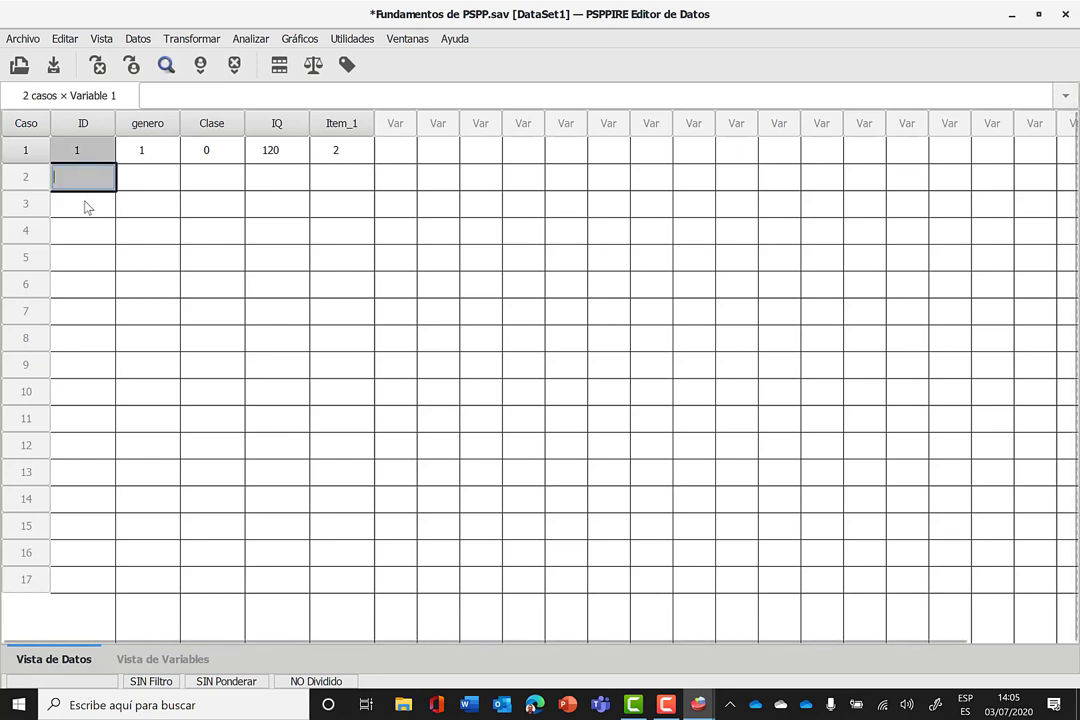
text(2)
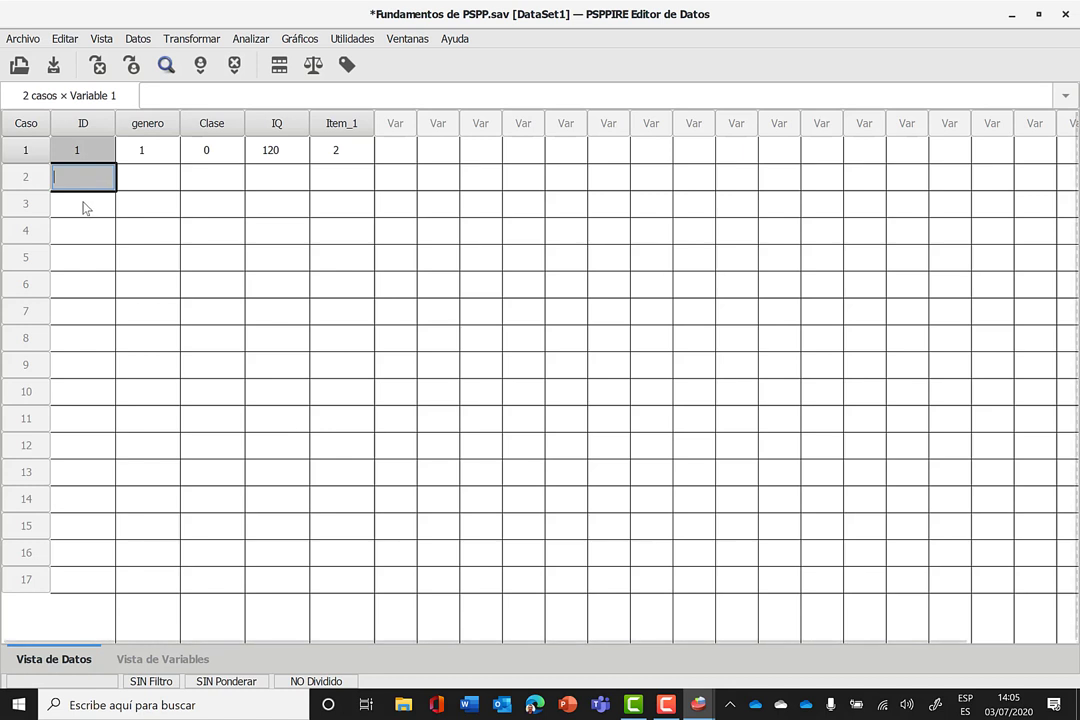
key(Return)
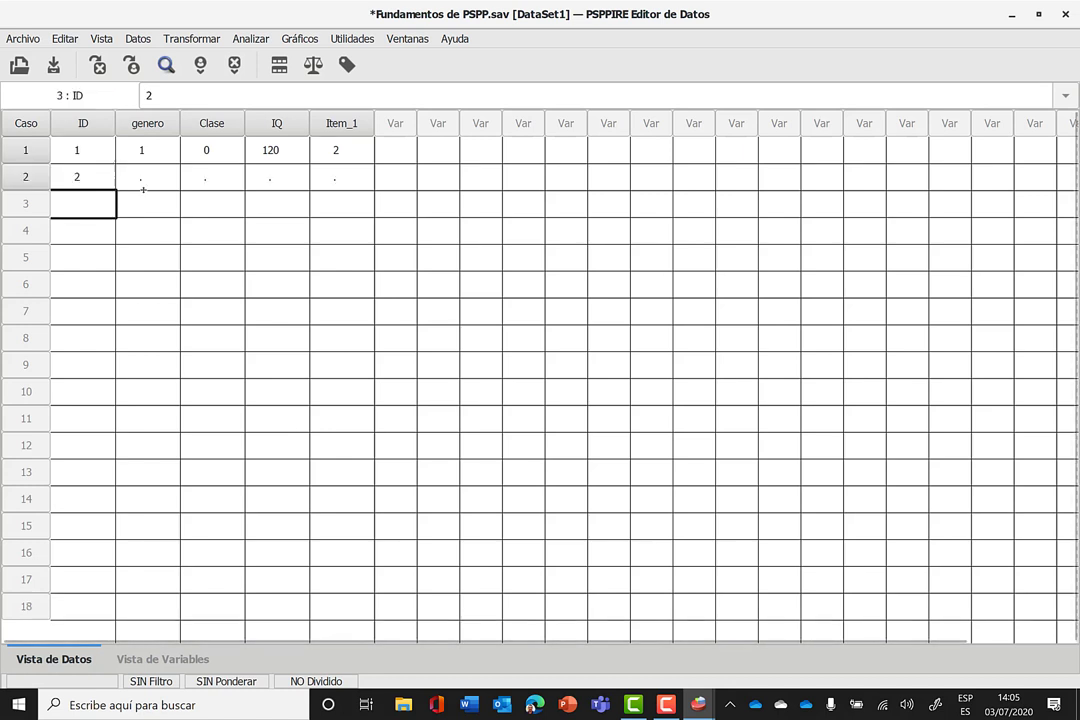
Enter genero 0 (Masculino) and Clase 1 for case 2.
click(158, 177)
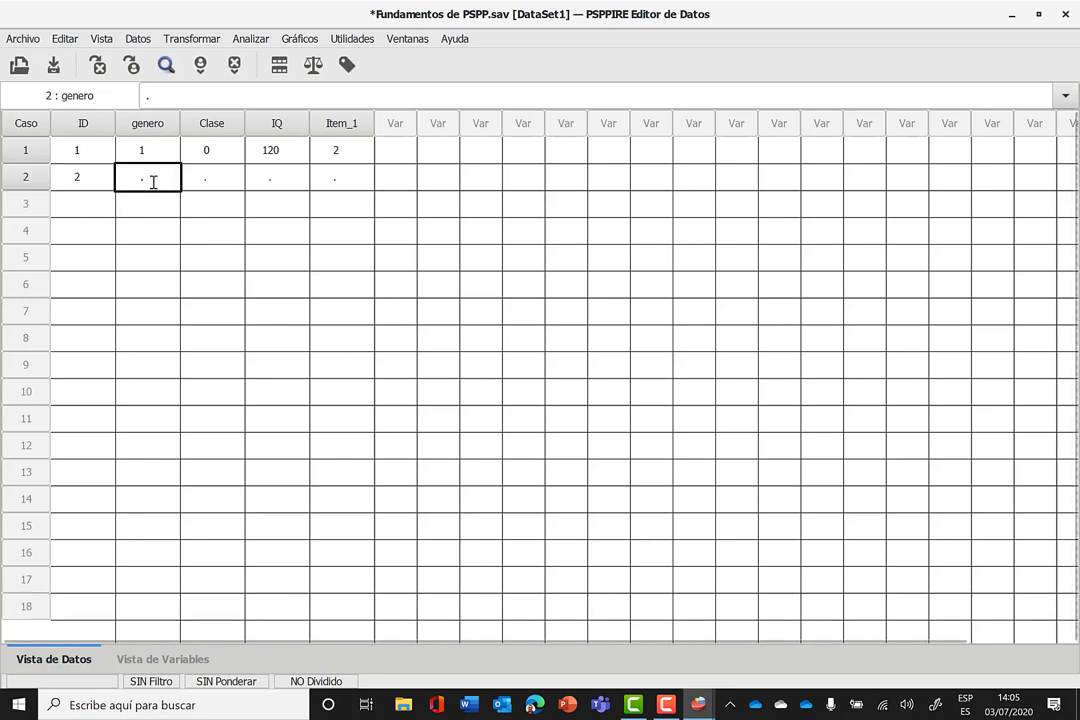
double_click(136, 184)
text(0)
click(179, 177)
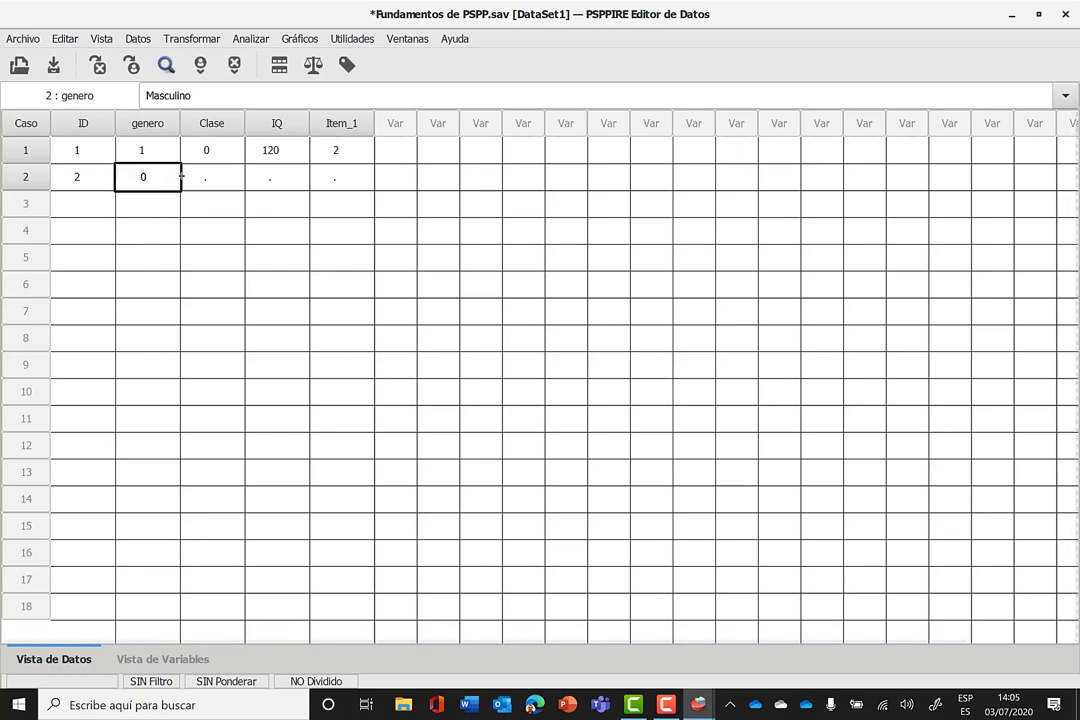
click(217, 181)
double_click(200, 180)
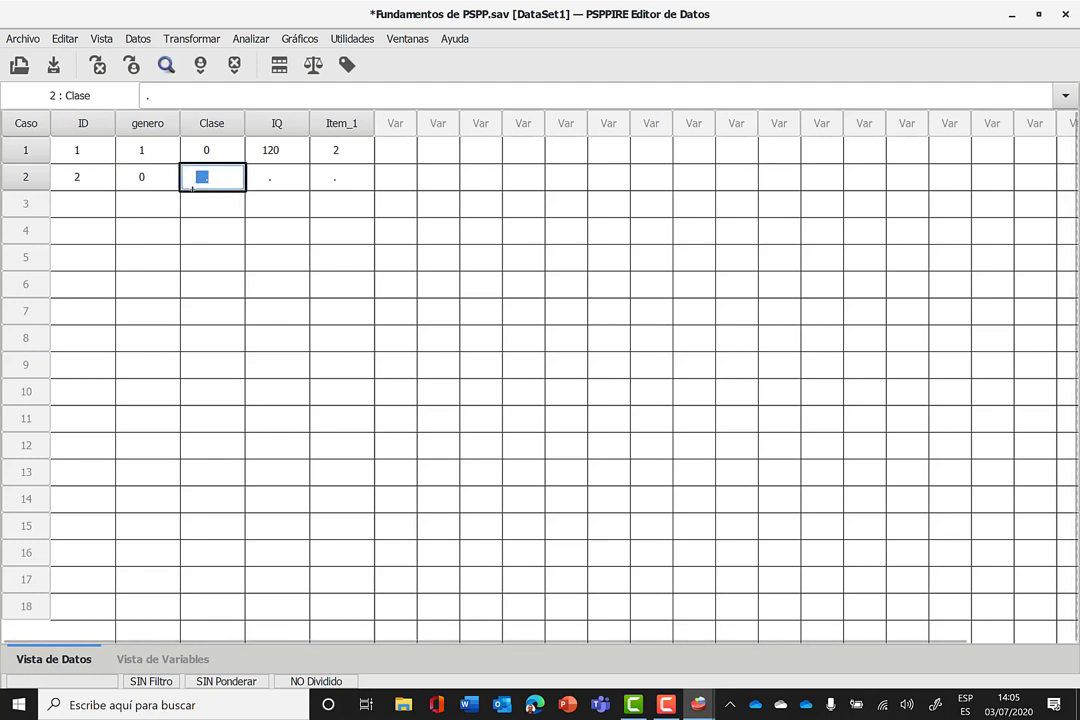
text(1)
Enter an IQ of 110 and an Item_1 response of 3 (Neutral) for case 2.
click(278, 179)
double_click(278, 179)
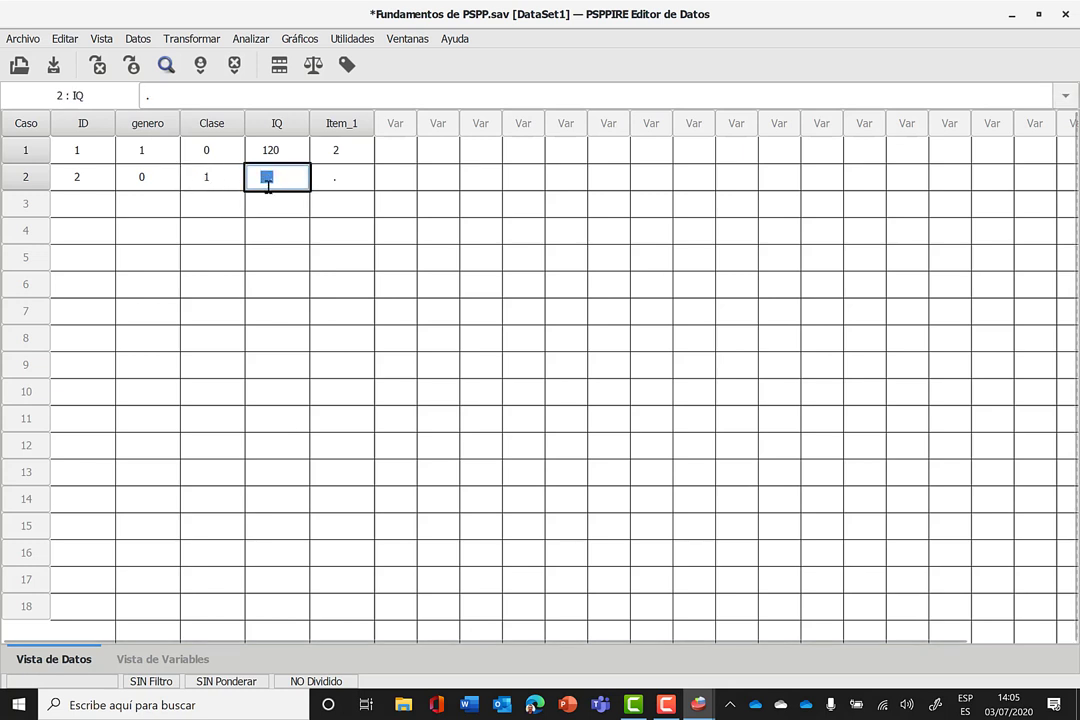
text(110)
click(347, 180)
double_click(338, 176)
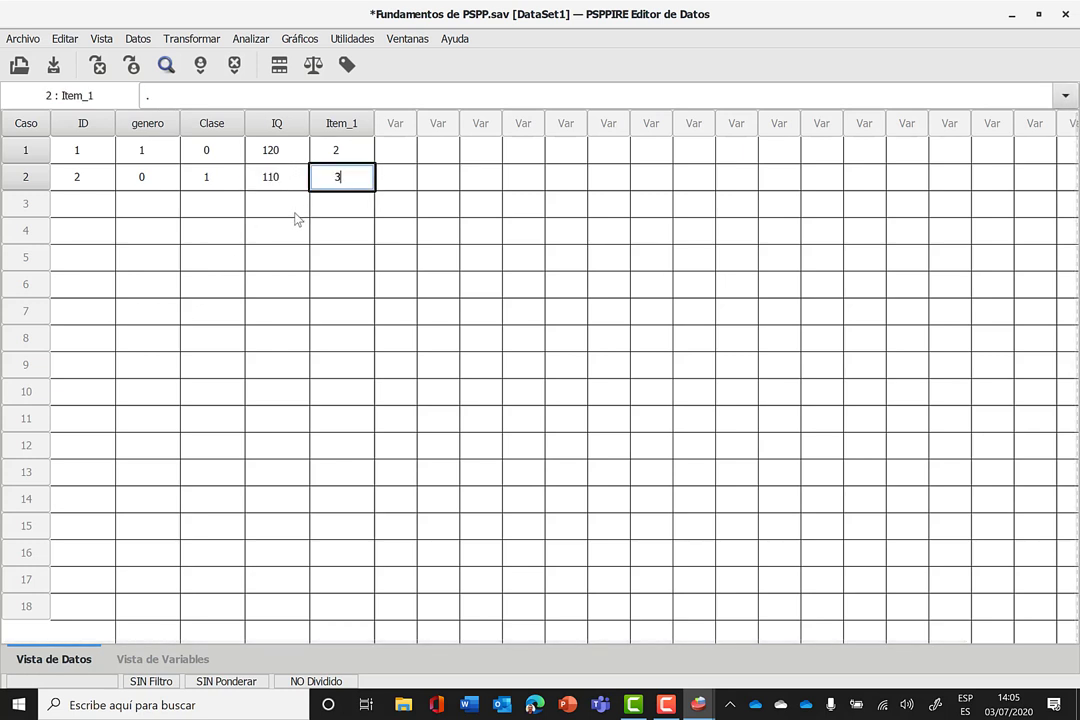
key(Return)
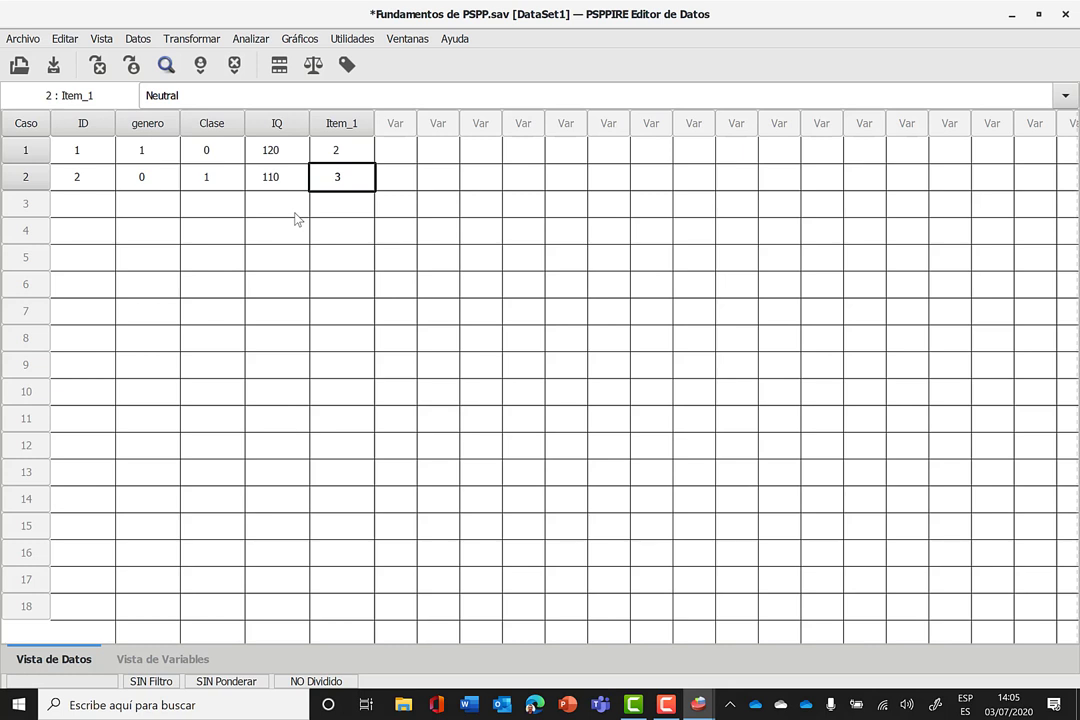
Add a third case with ID 3 and genero 0 (Masculino).
click(80, 208)
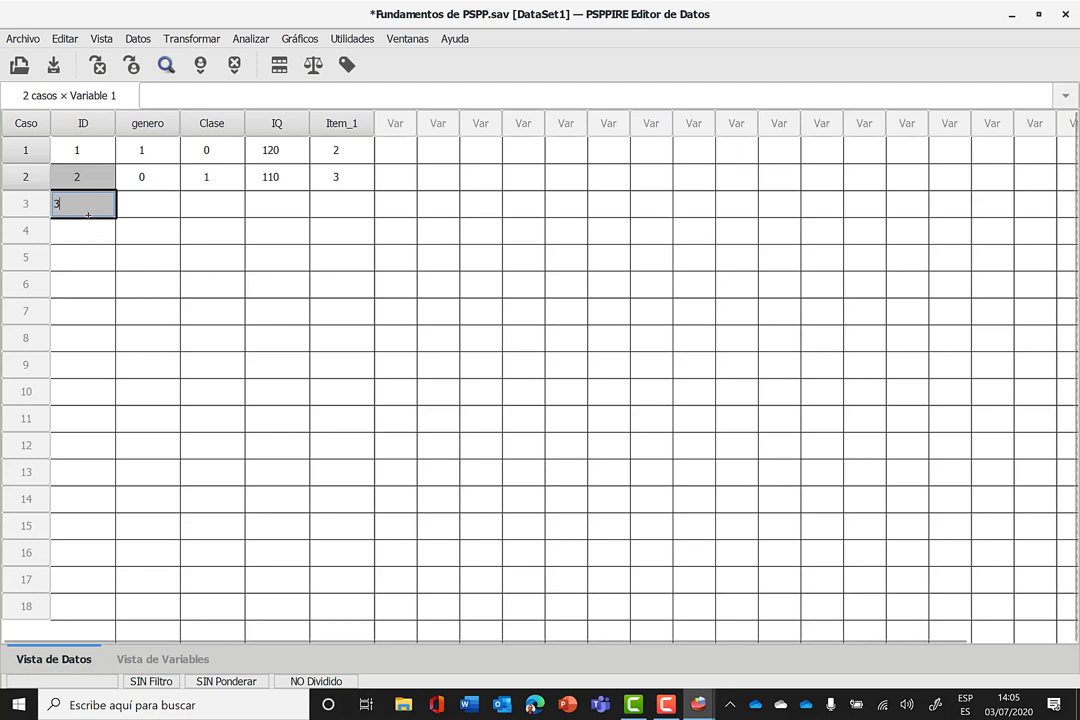
text(3)
key(Return)
click(149, 203)
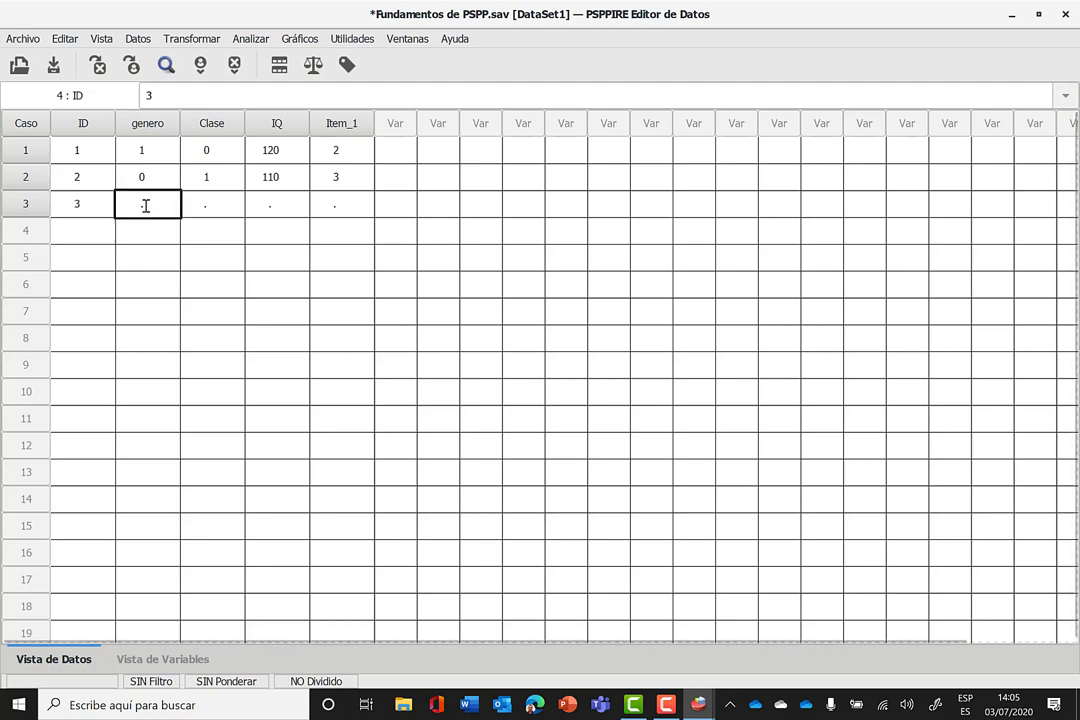
click(149, 203)
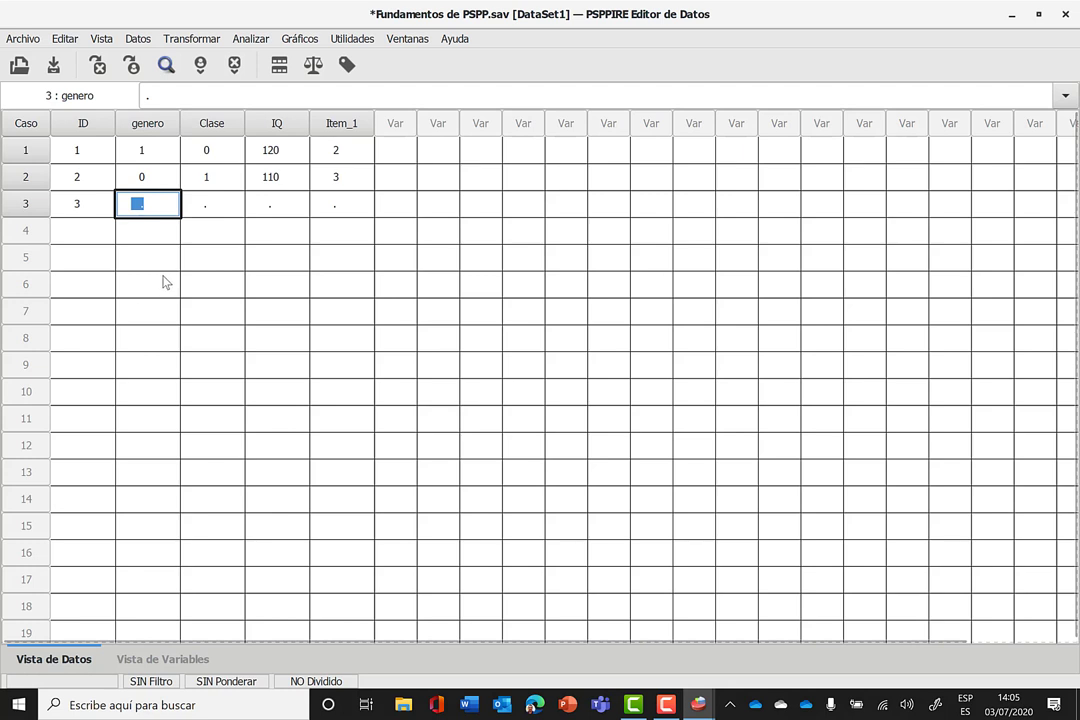
text(0)
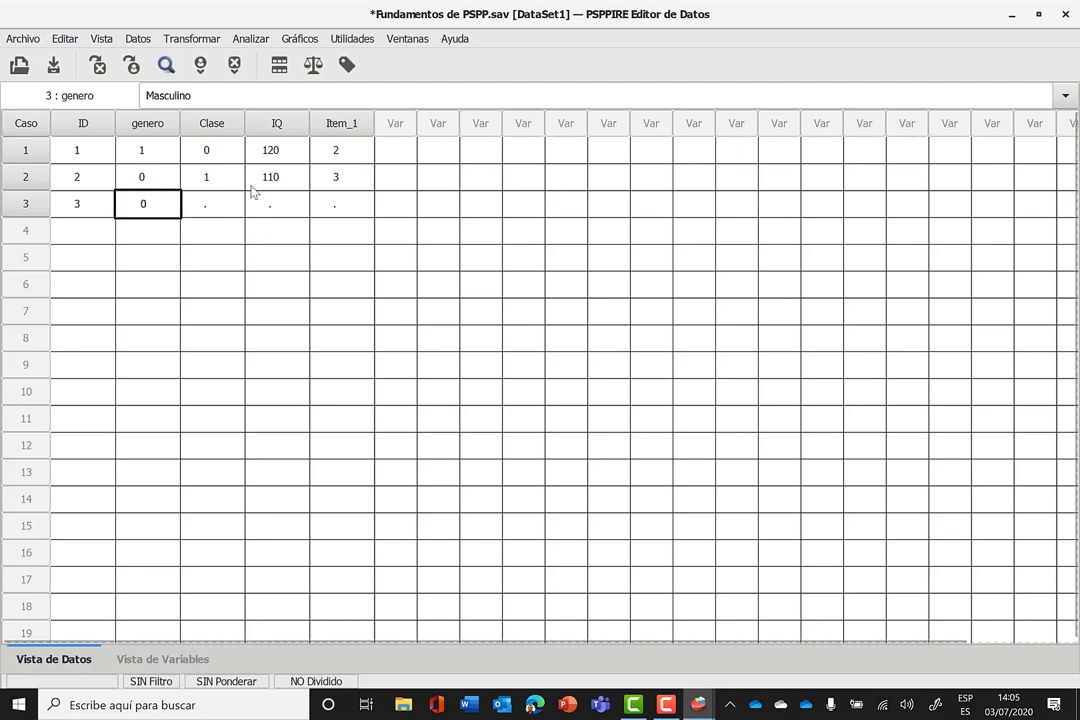
Enter Clase 2 and an IQ of 120 for case 3.
click(205, 203)
click(210, 205)
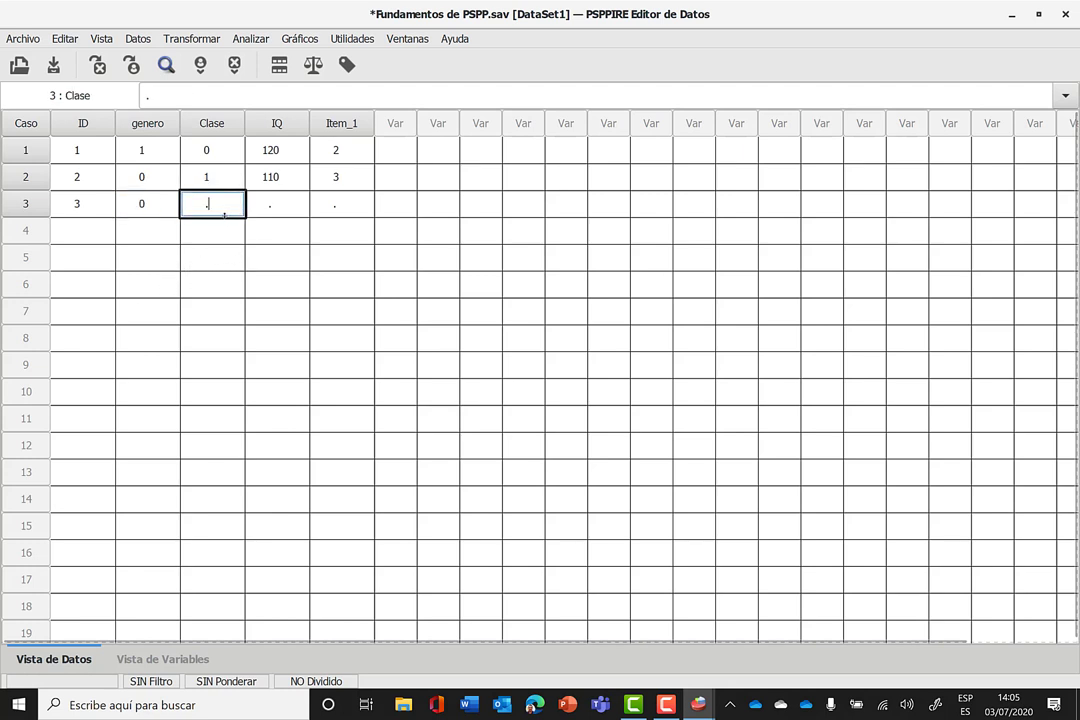
text(2)
click(287, 208)
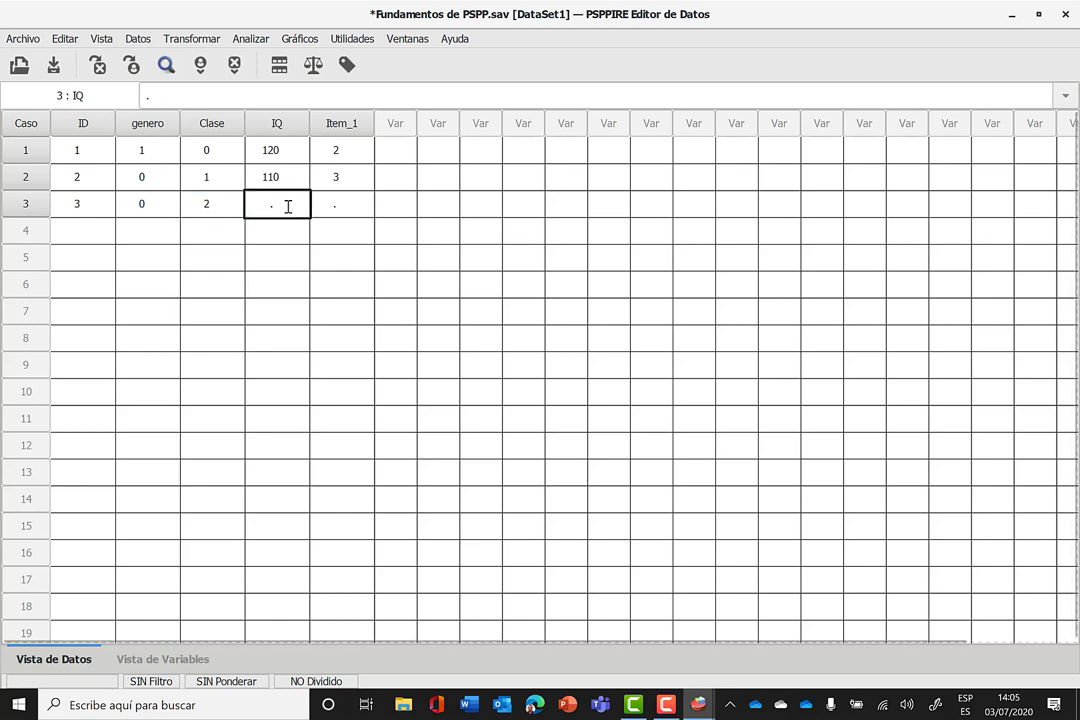
click(272, 206)
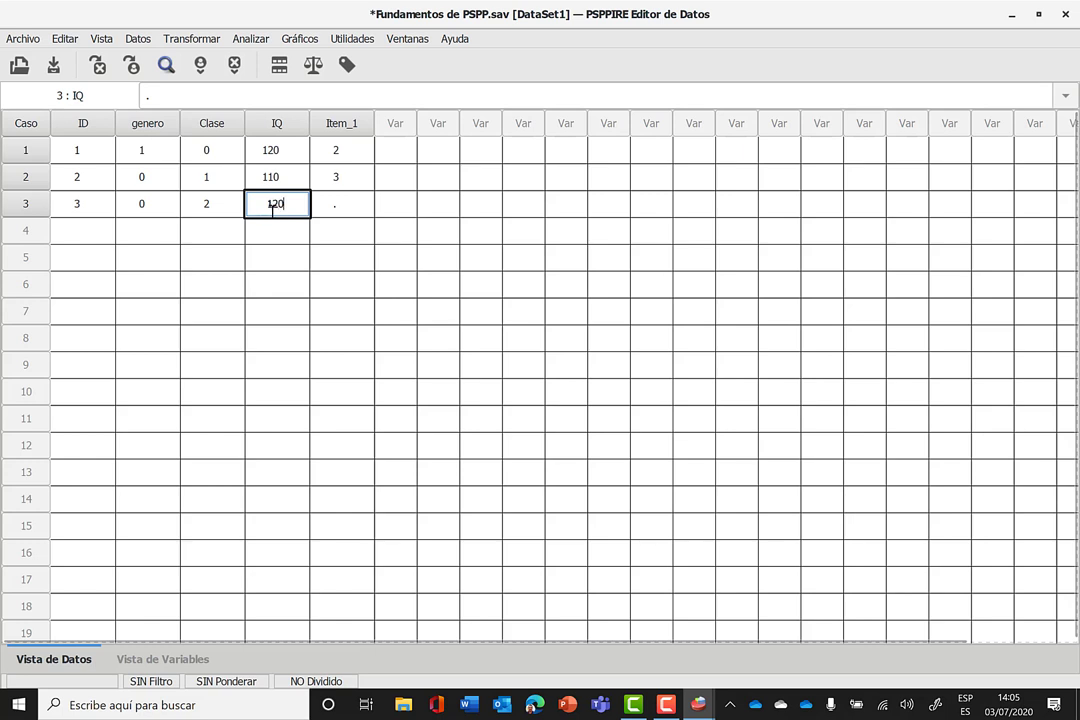
key(Return)
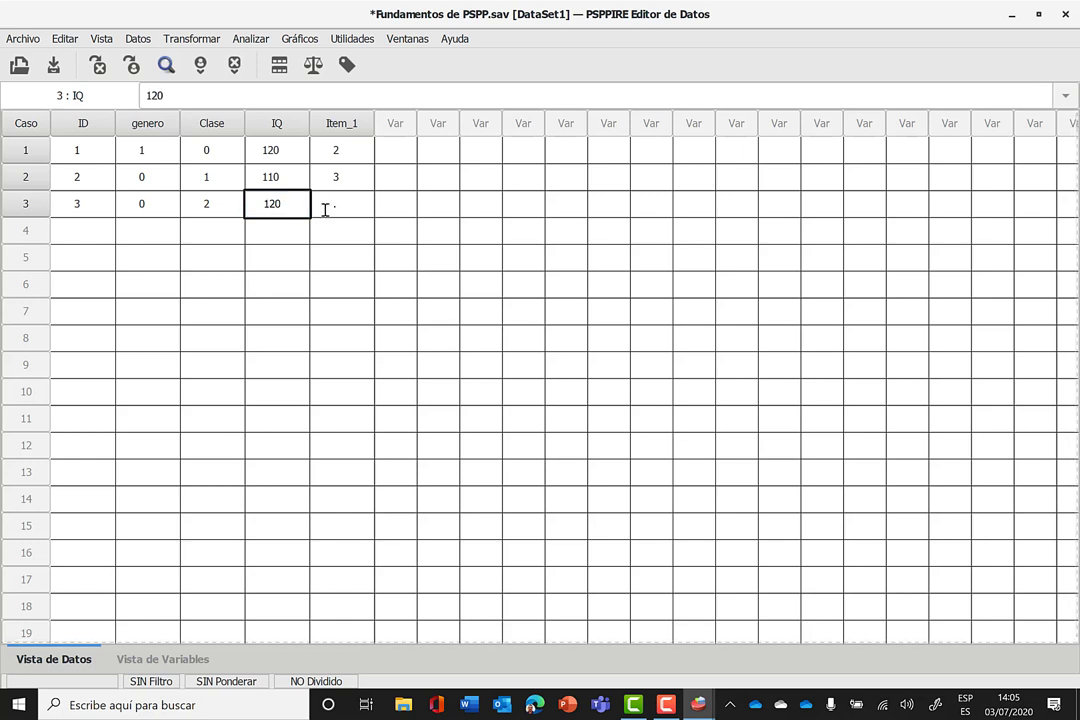
Enter 4 (De acuerdo) as the Item_1 response of case 3.
click(340, 215)
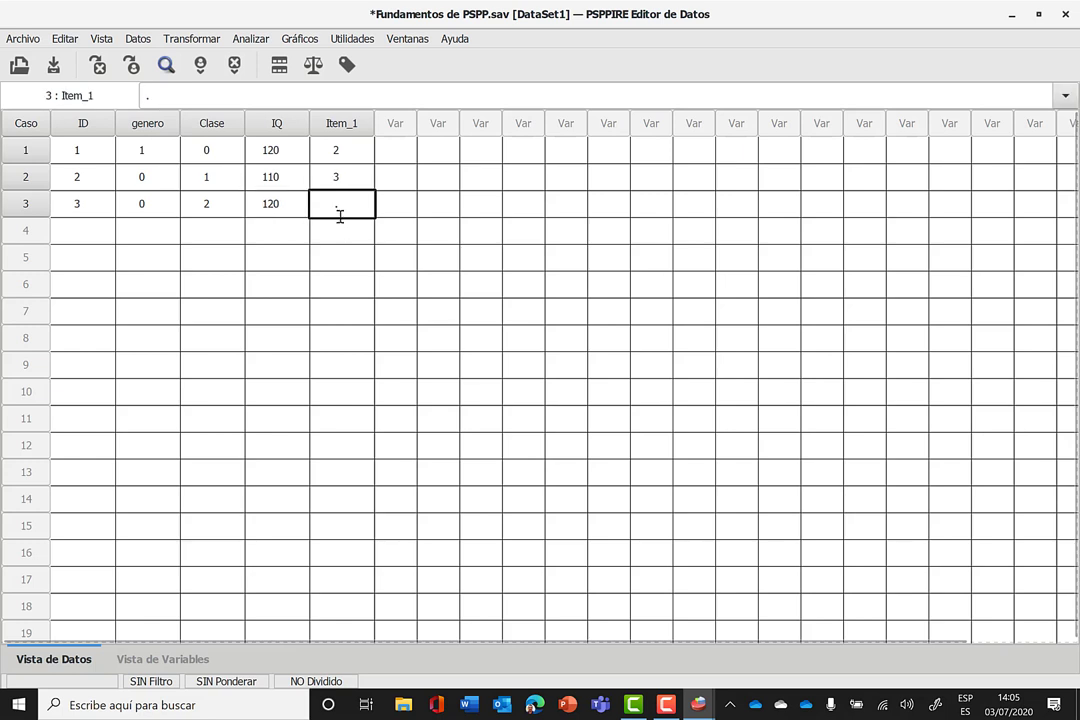
click(335, 205)
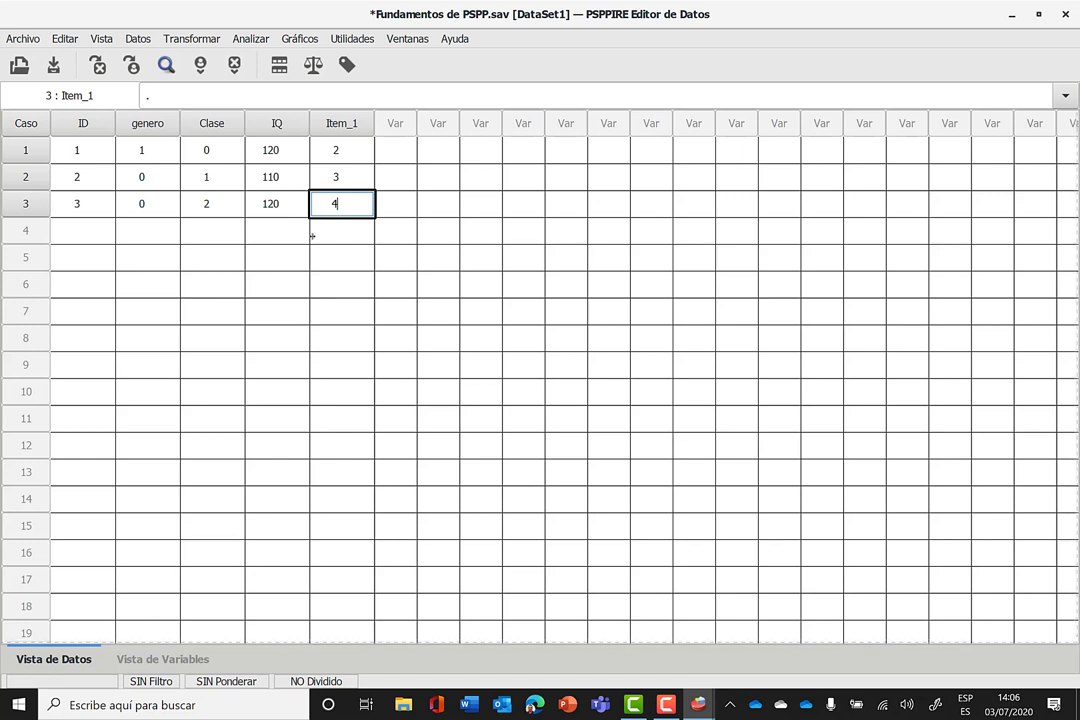
text(4)
key(Return)
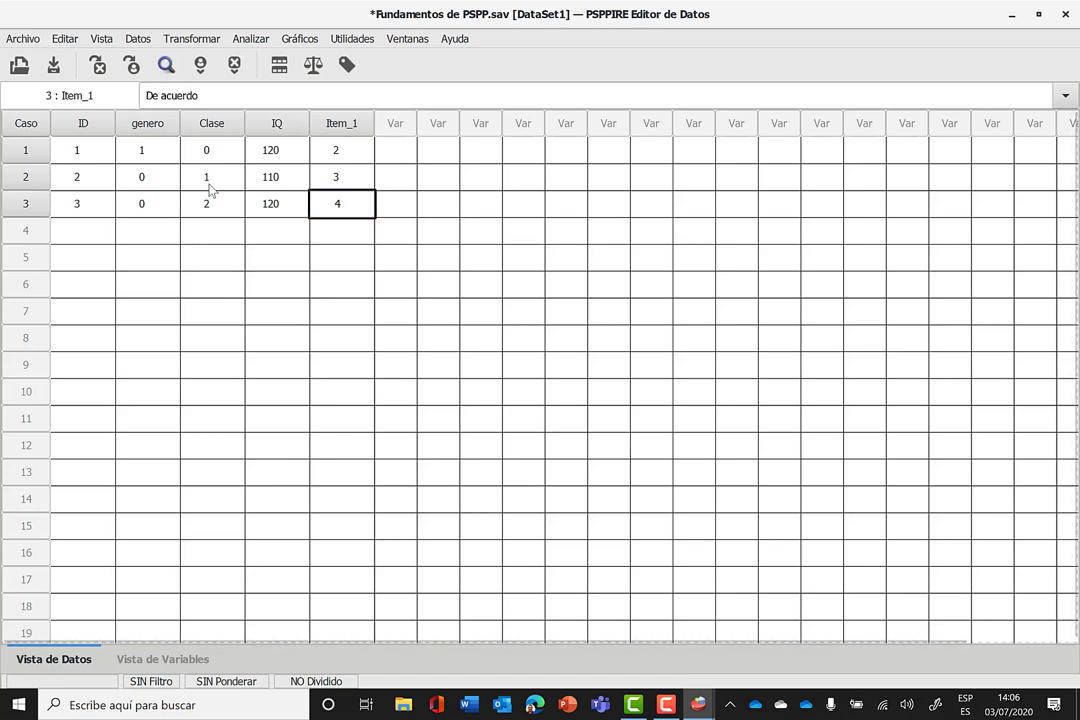
Add a fourth case with ID 4 and genero 1 (Femenino).
click(82, 236)
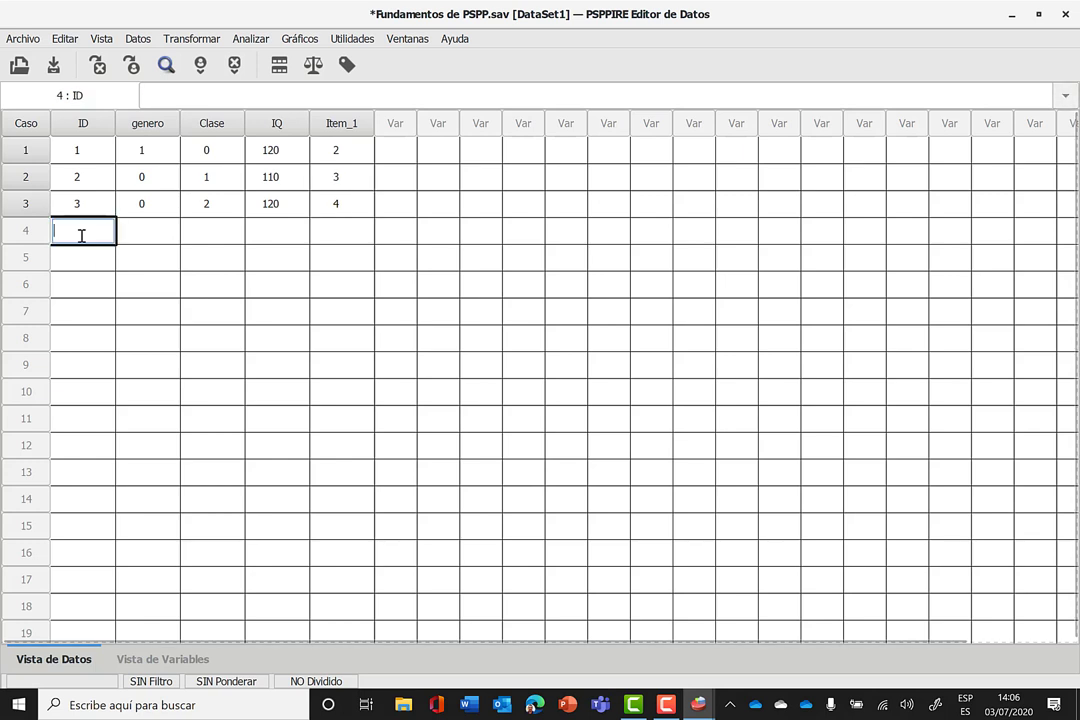
text(4)
key(Return)
click(155, 232)
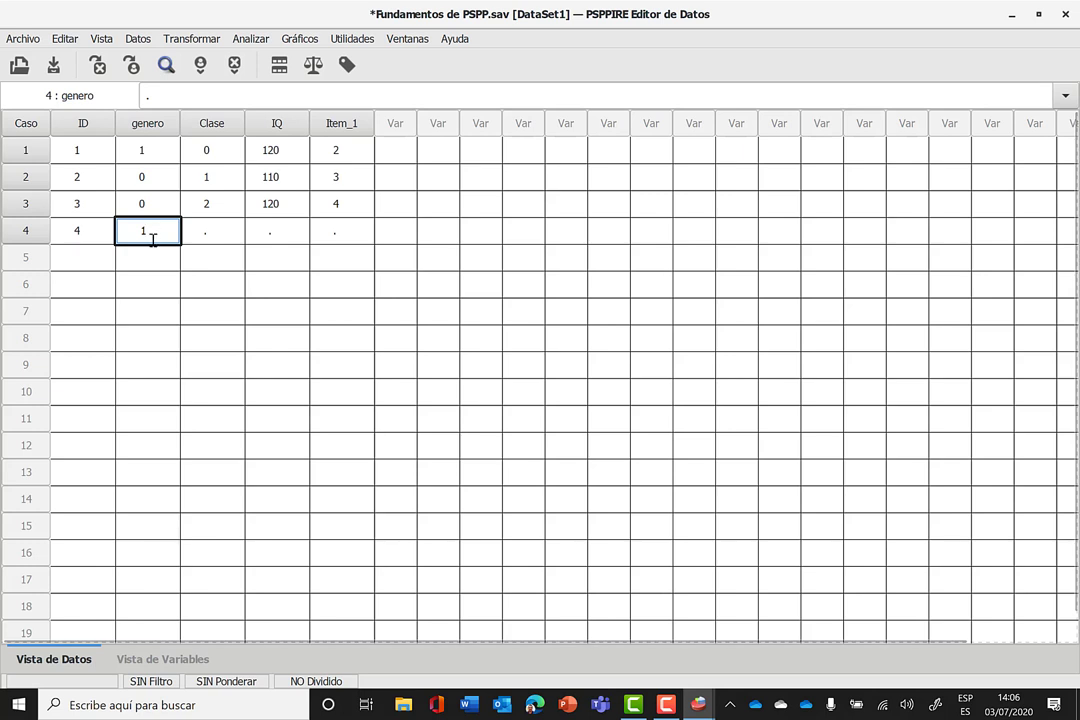
Enter Clase 0 (Baja) and an IQ of 130 for case 4.
click(200, 234)
click(208, 236)
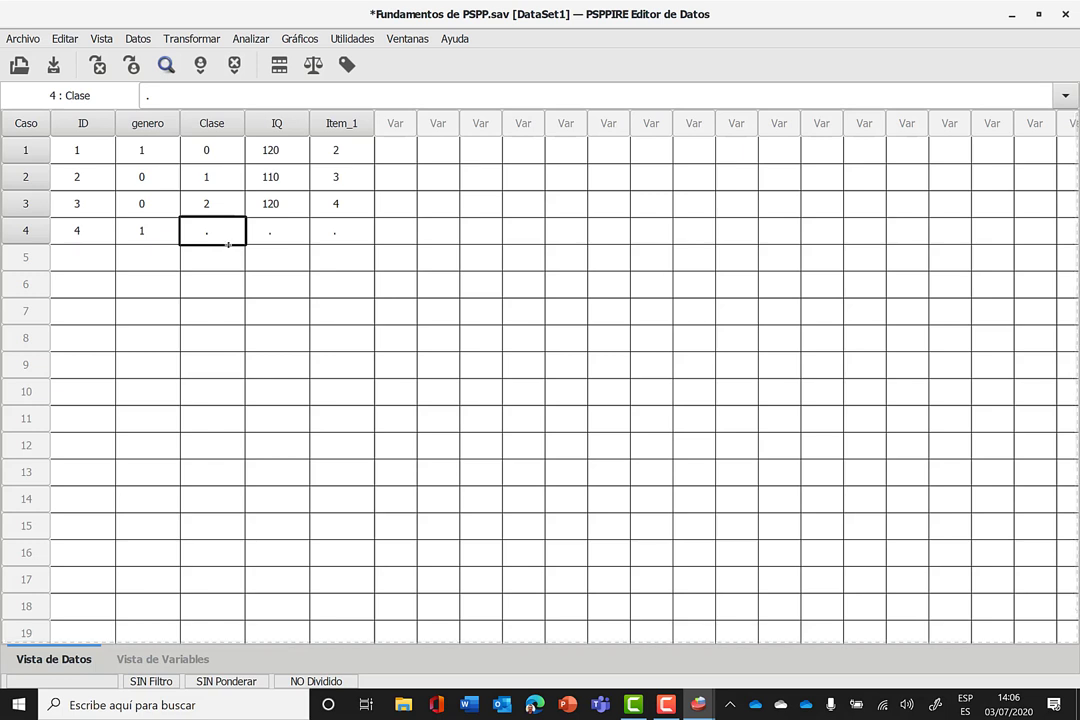
text(0)
click(240, 238)
click(282, 234)
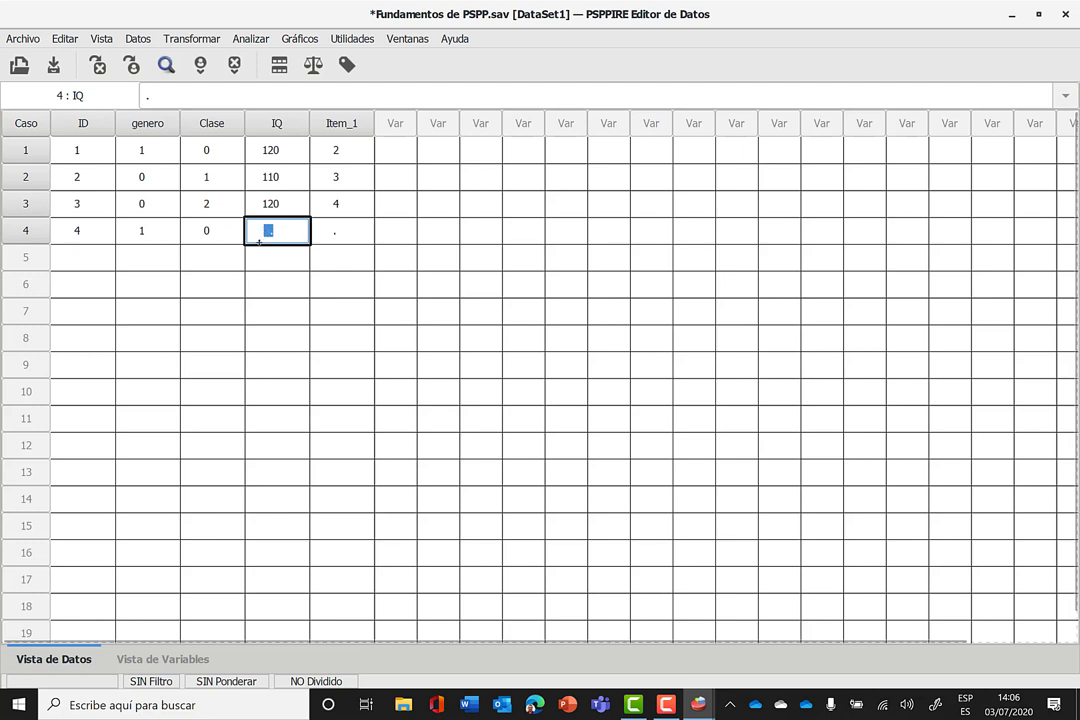
text(130)
Enter 3 (Neutral) as the Item_1 response of case 4.
click(345, 236)
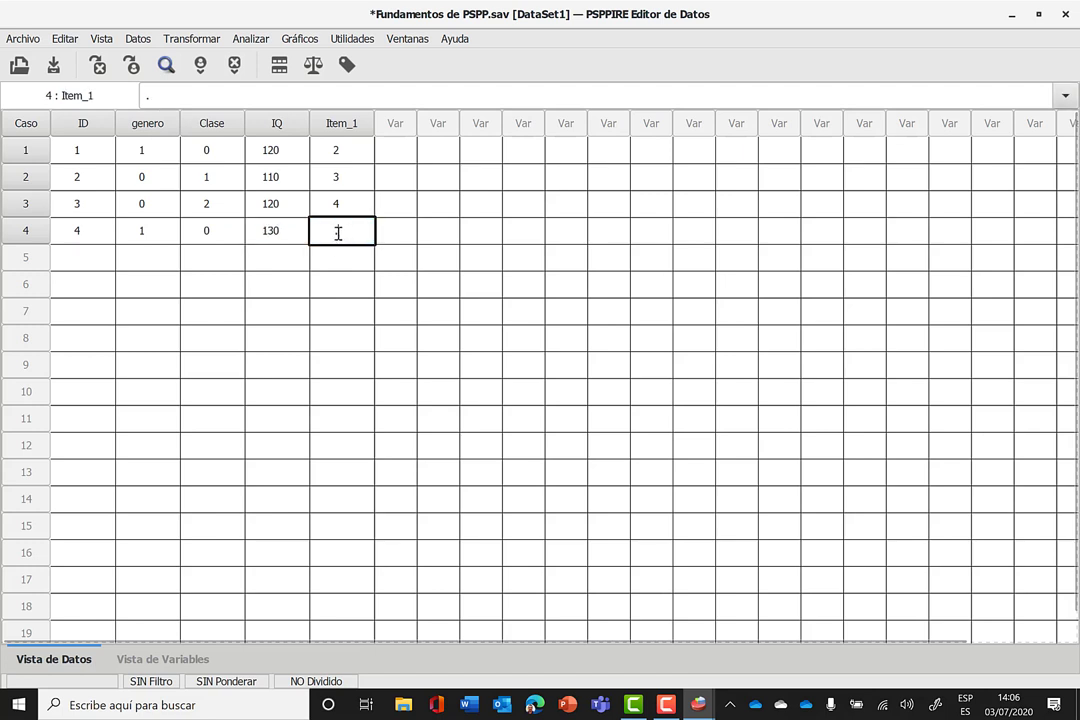
click(338, 232)
text(3)
key(Return)
drag(78, 231, 90, 267)
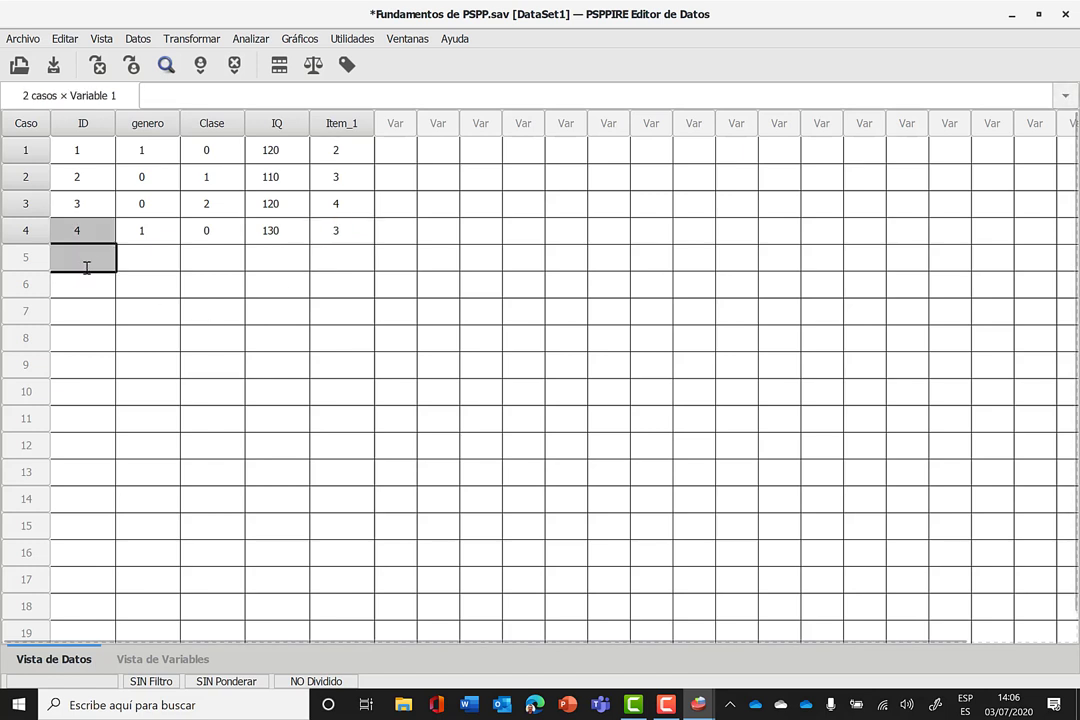
click(93, 264)
text(5)
click(147, 263)
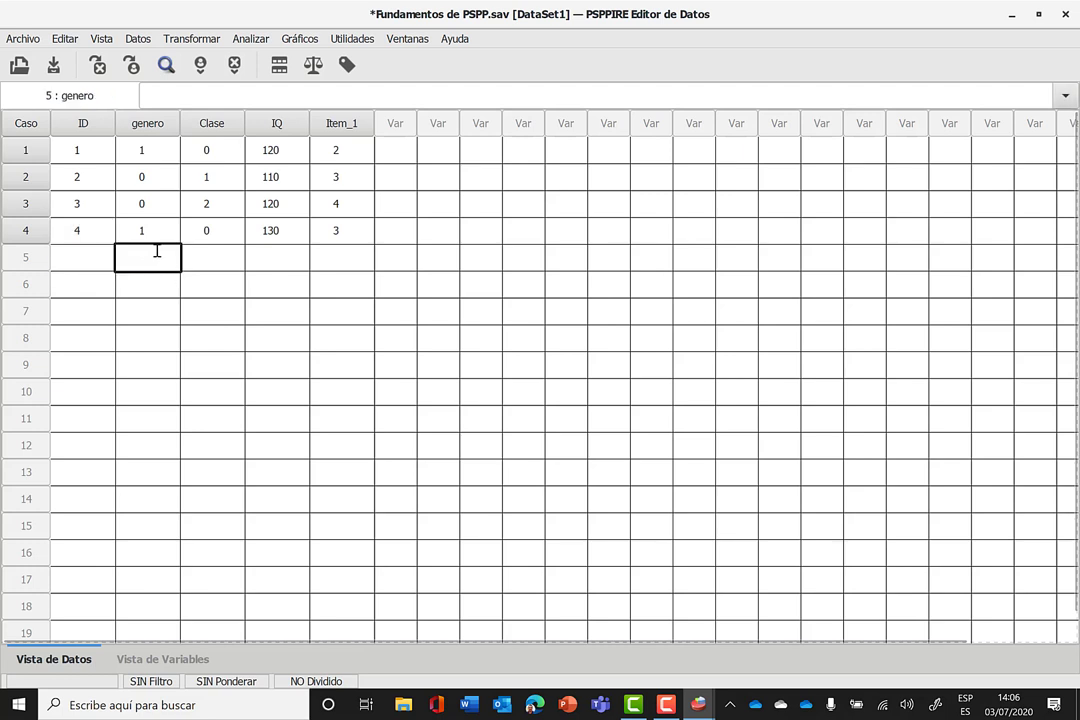
Start a fifth case by entering 5 as its ID.
click(105, 259)
click(88, 254)
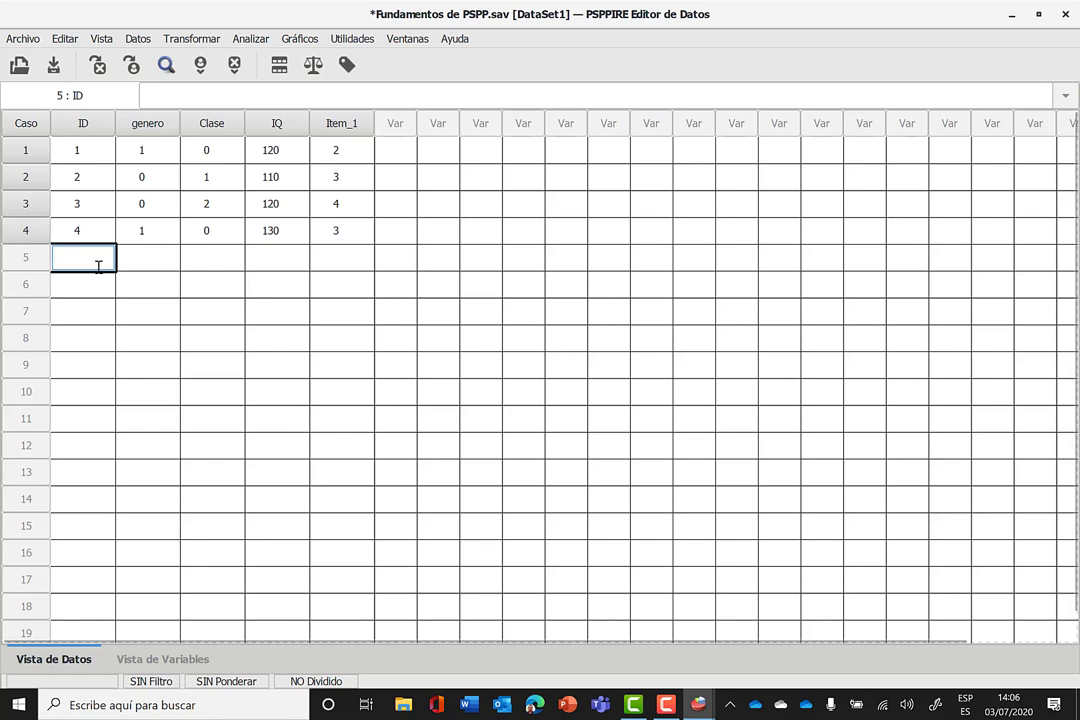
text(5)
key(Return)
click(147, 255)
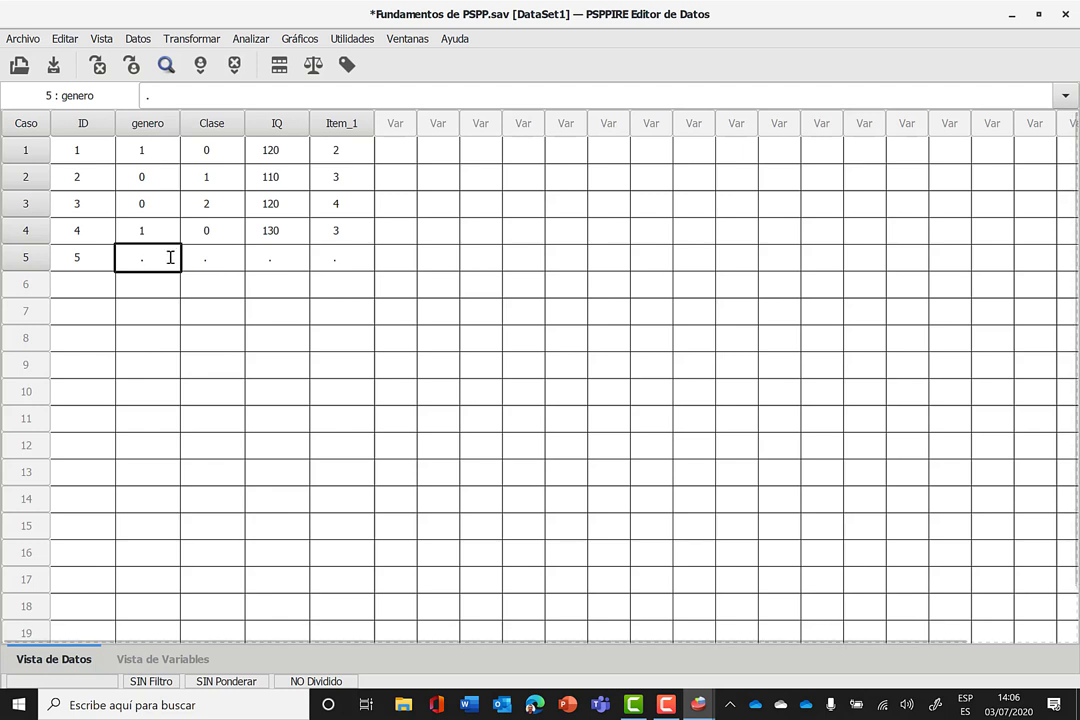
click(169, 260)
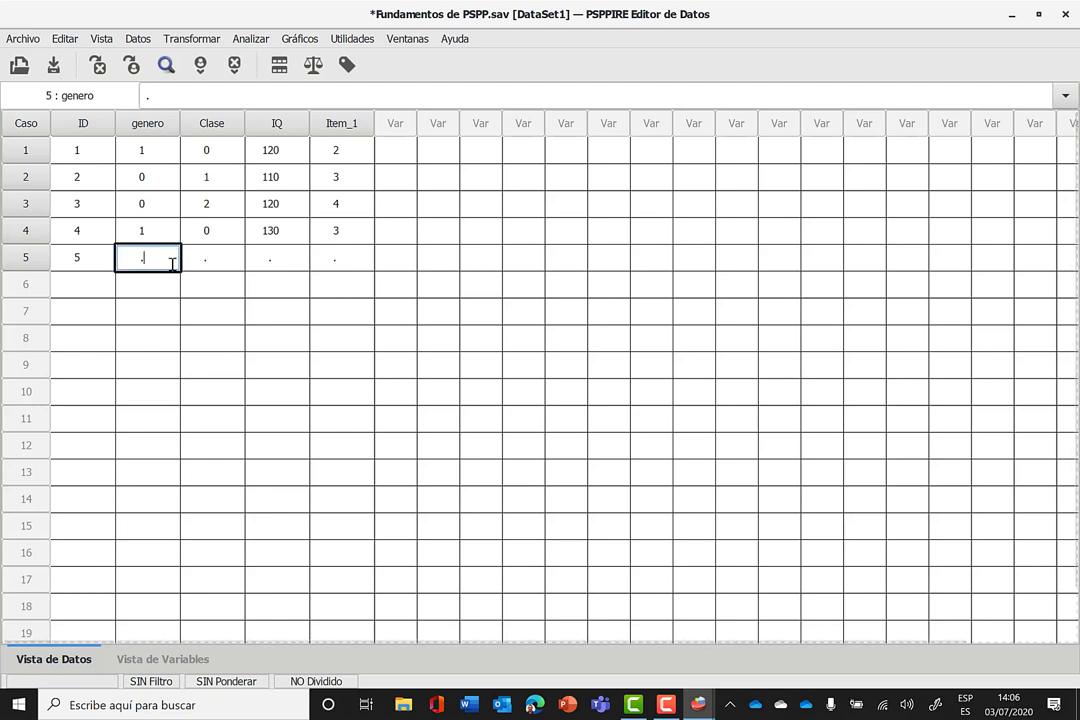
text(0)
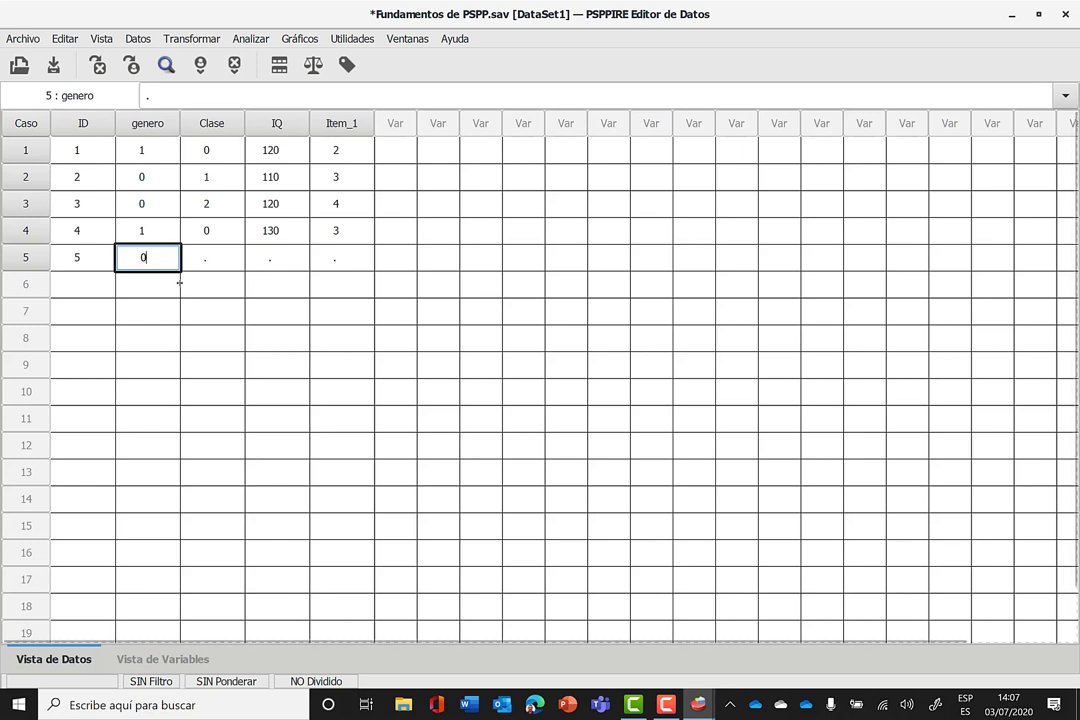
click(227, 259)
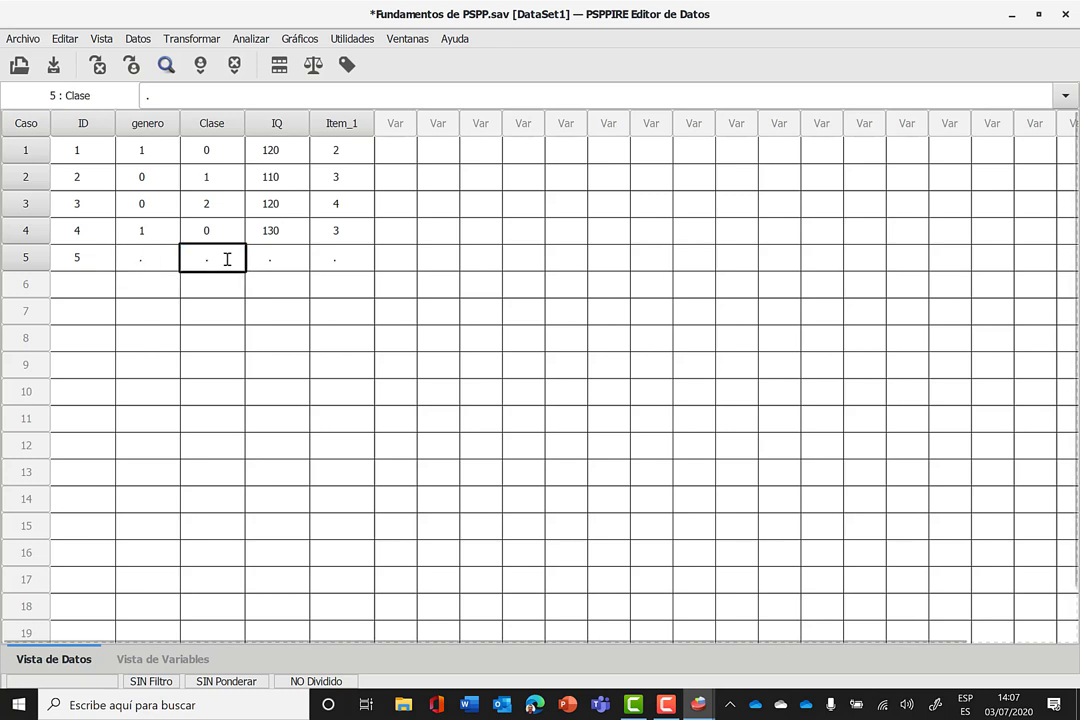
Enter 0 (Masculino) as the genero of case 5.
click(151, 263)
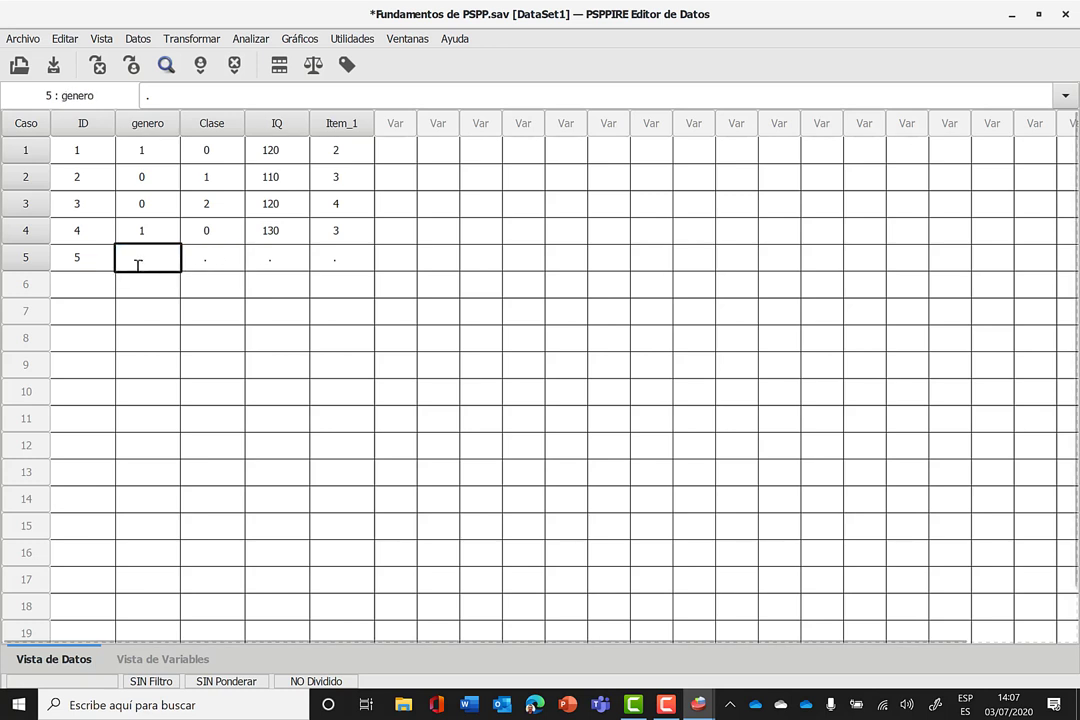
double_click(136, 263)
text(0)
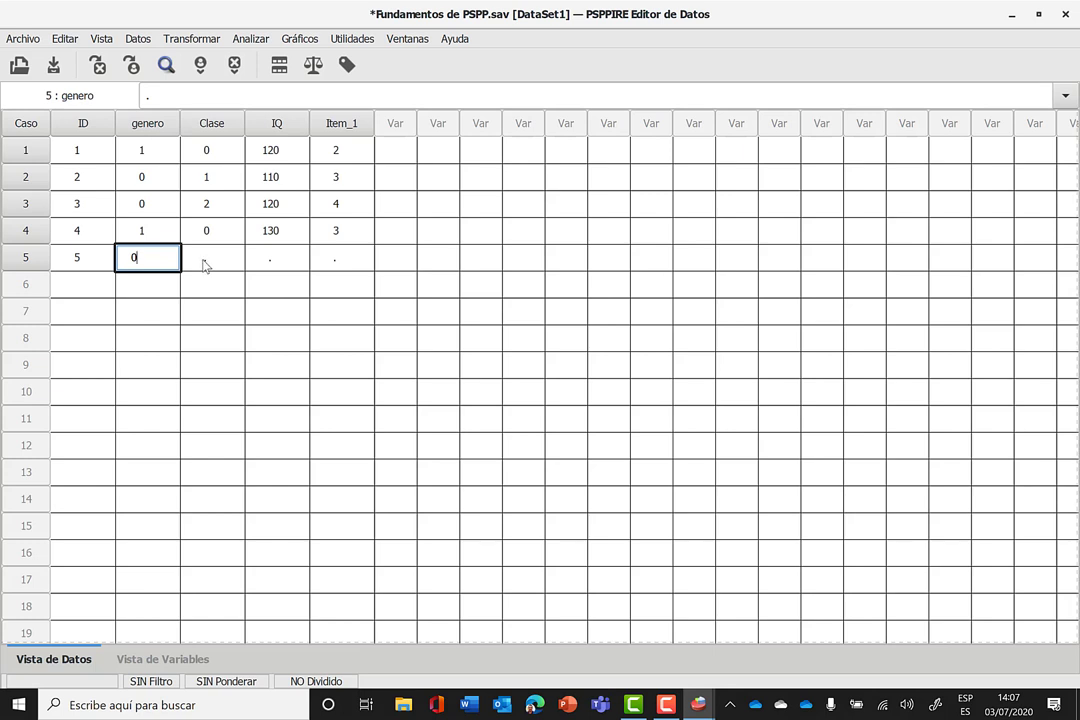
key(Return)
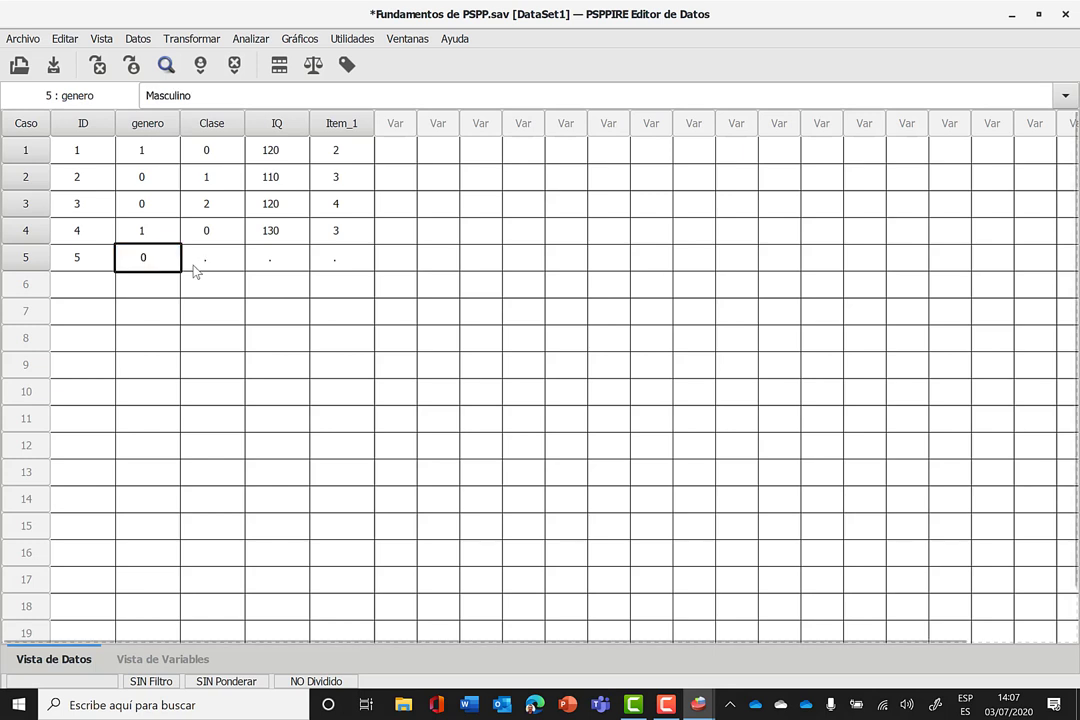
Enter Clase 2 and an IQ of 133 for case 5.
click(211, 258)
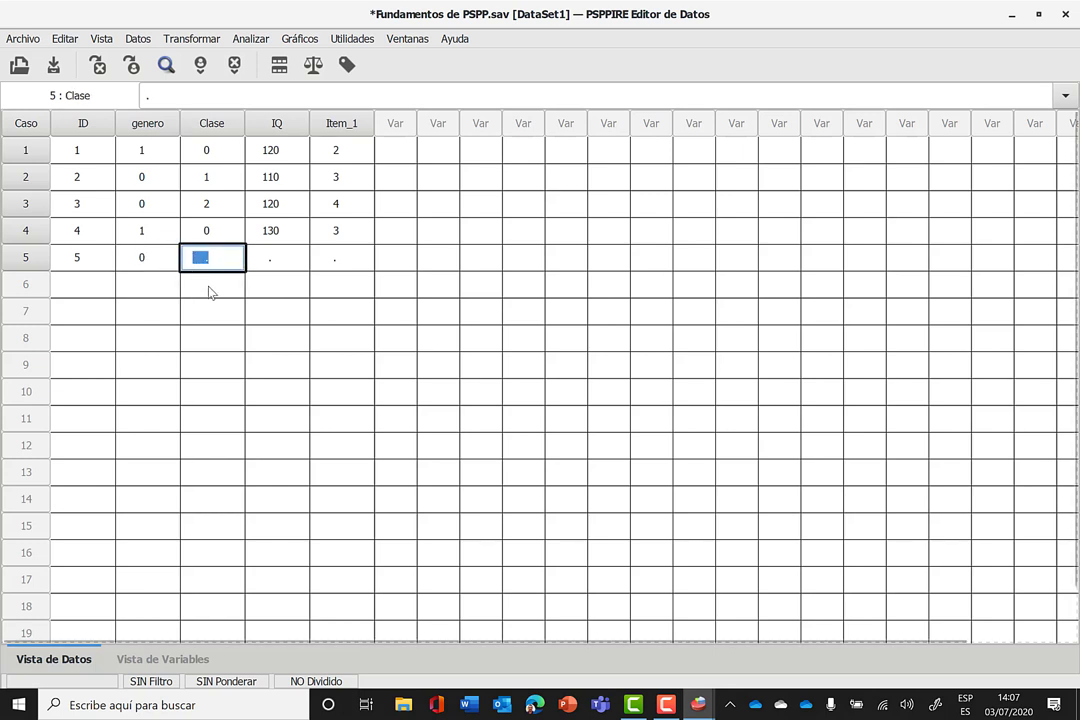
text(2)
key(Return)
click(277, 262)
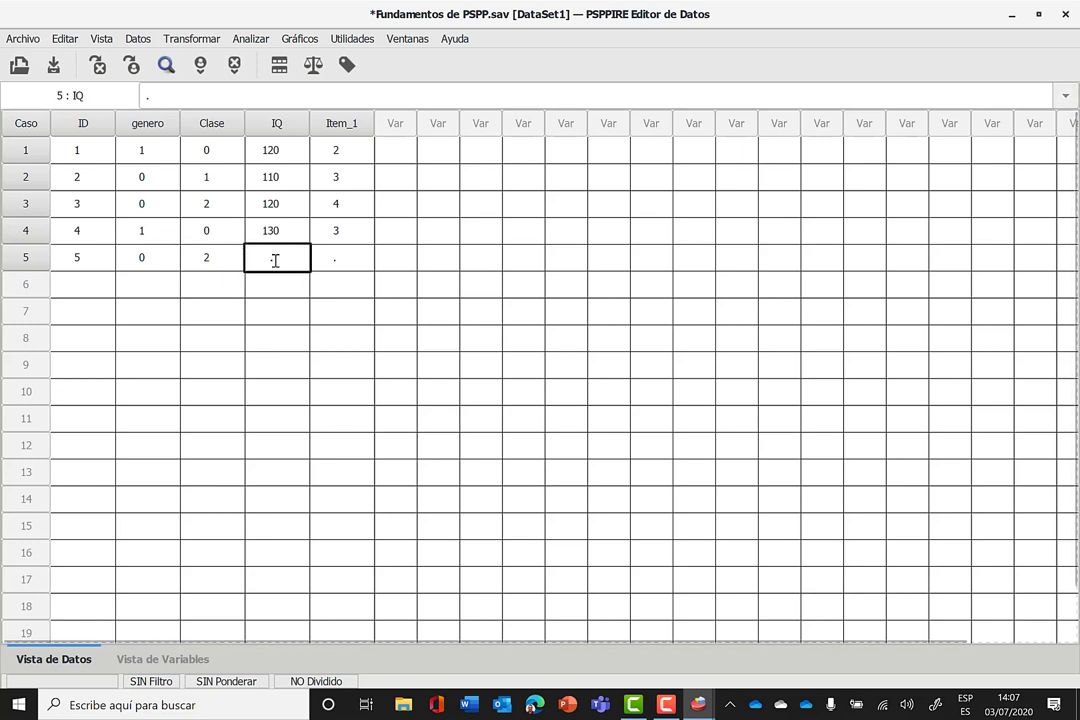
click(277, 261)
text(133)
key(Return)
Enter 4 (De acuerdo) as the Item_1 response of case 5.
click(348, 263)
click(337, 261)
text(4)
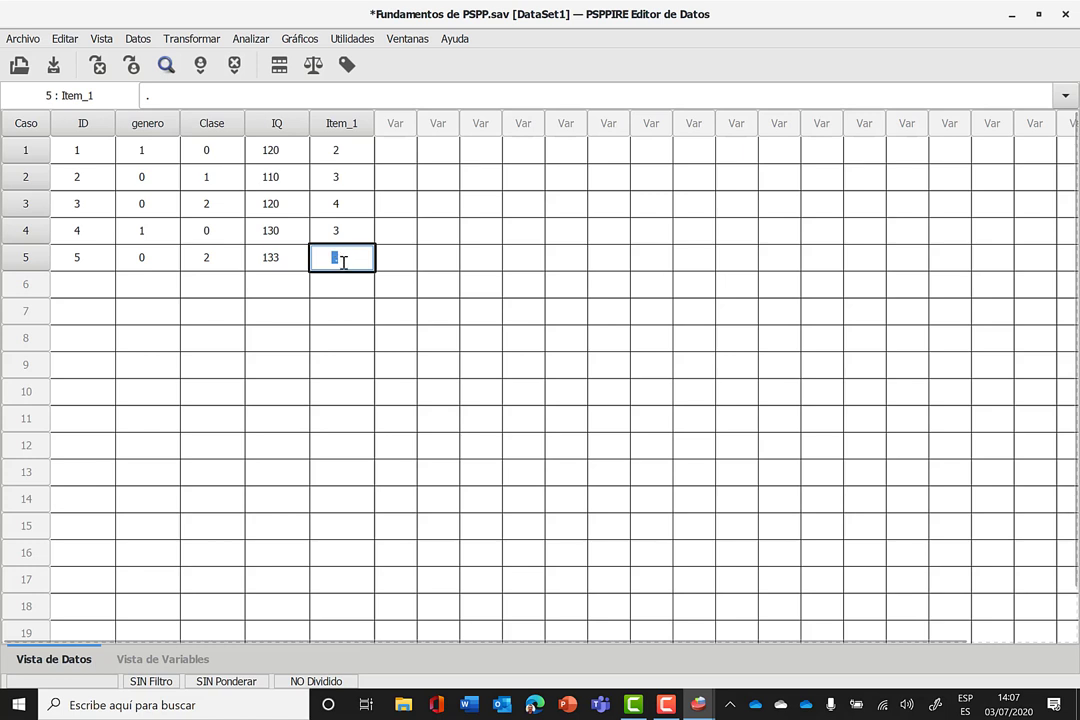